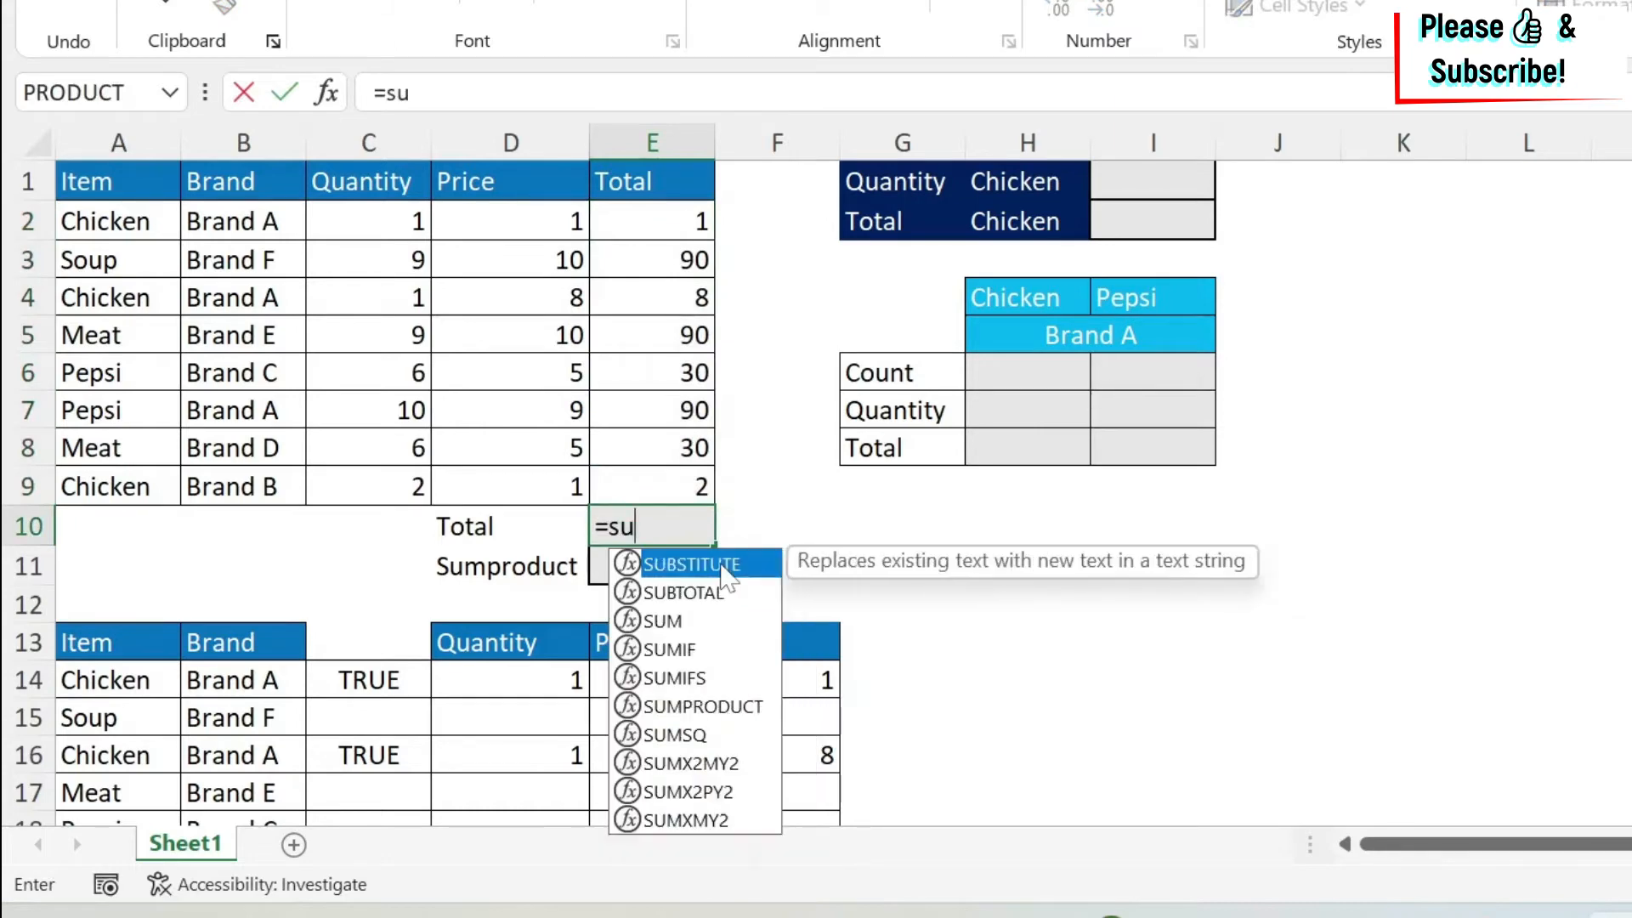
# Enter a SUM formula in cell E10 that adds the Total column values E2:E9.
pyautogui.press('Up')
pyautogui.hotkey('shift', 'Up')
pyautogui.hotkey('shift', 'Up')
pyautogui.hotkey('shift', 'Up')
pyautogui.hotkey('shift', 'Up')
pyautogui.hotkey('shift', 'Up')
pyautogui.hotkey('shift', 'Up')
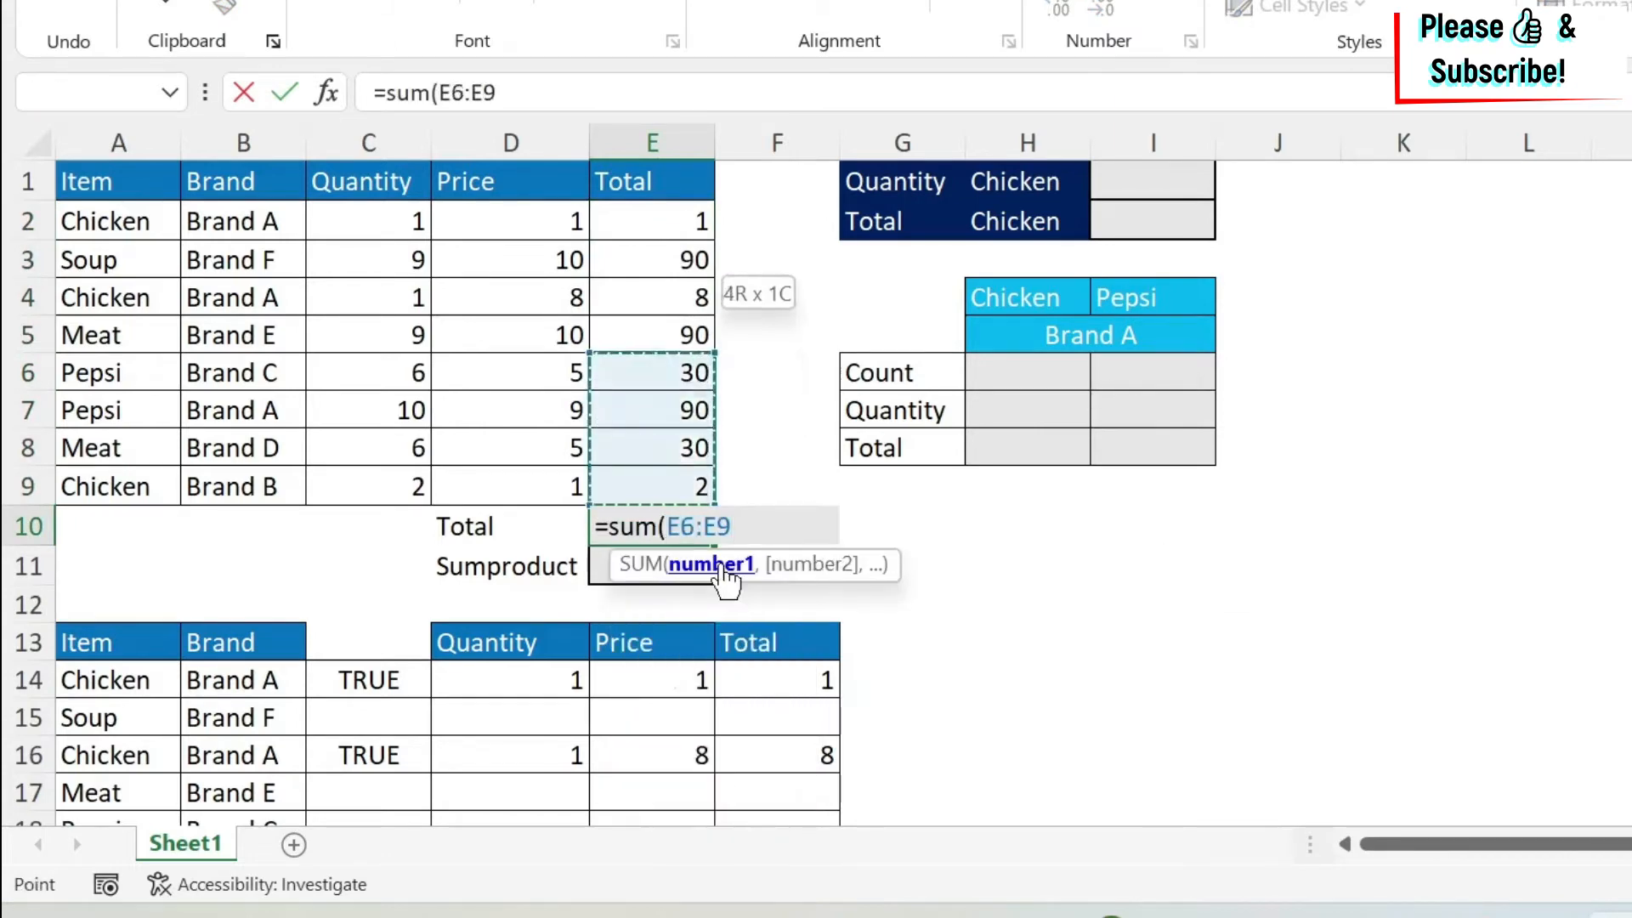
pyautogui.hotkey('shift', 'Up')
pyautogui.write(')')
pyautogui.press('Return')
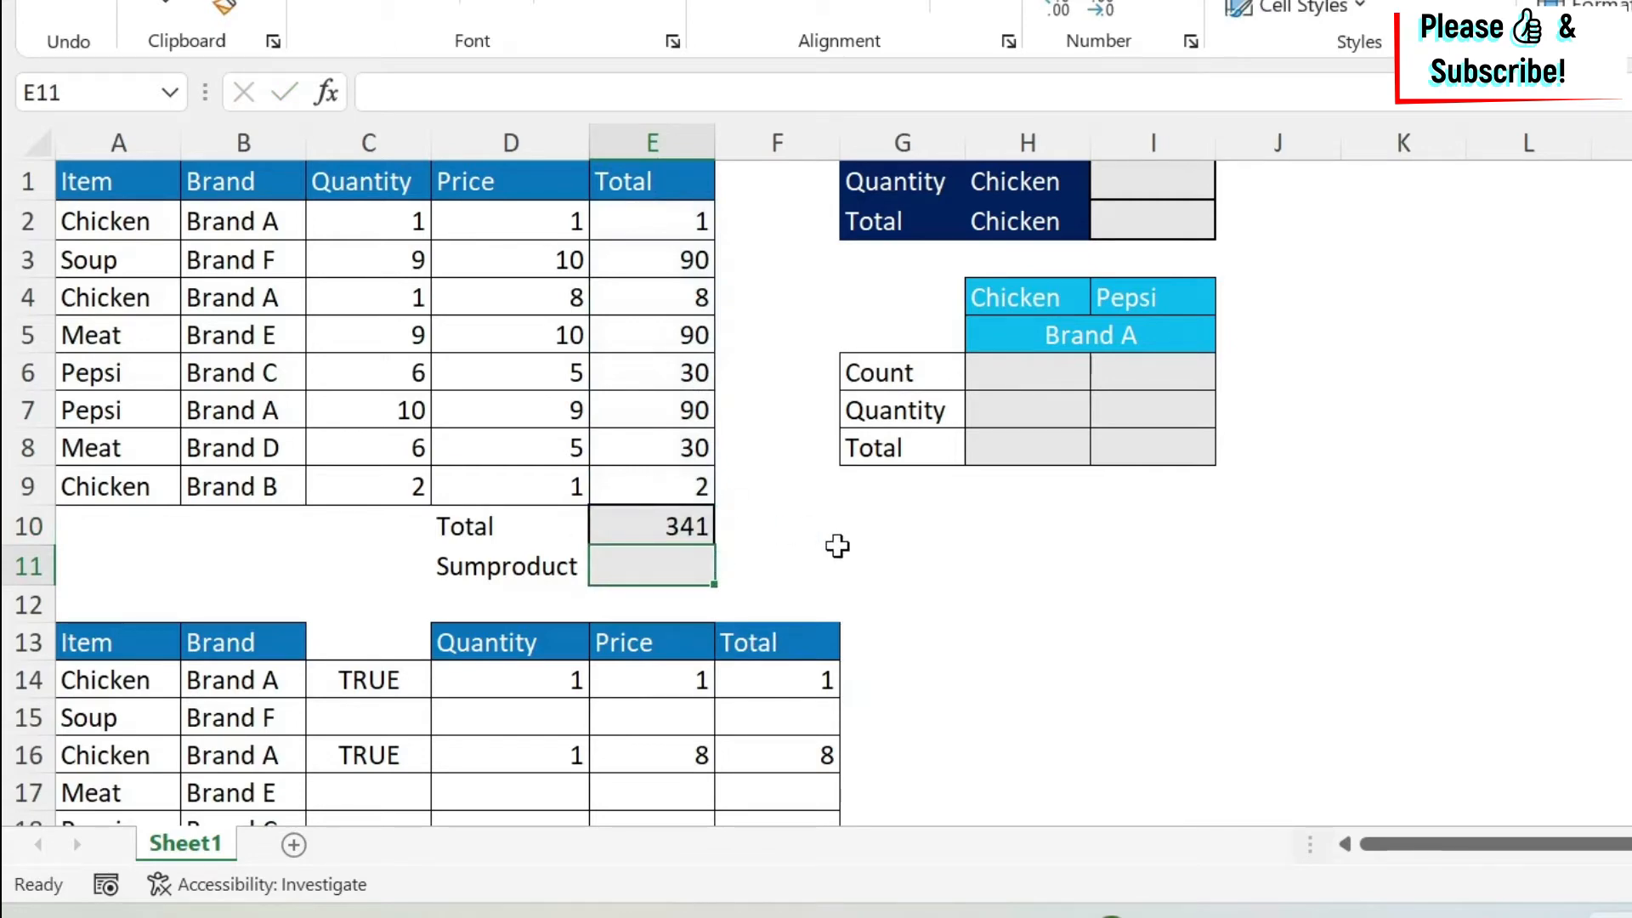
# Enter =SUMPRODUCT(C2:C9,D2:D9) in cell E11 to multiply quantities by prices and sum the products.
pyautogui.write('=sumproduct(')
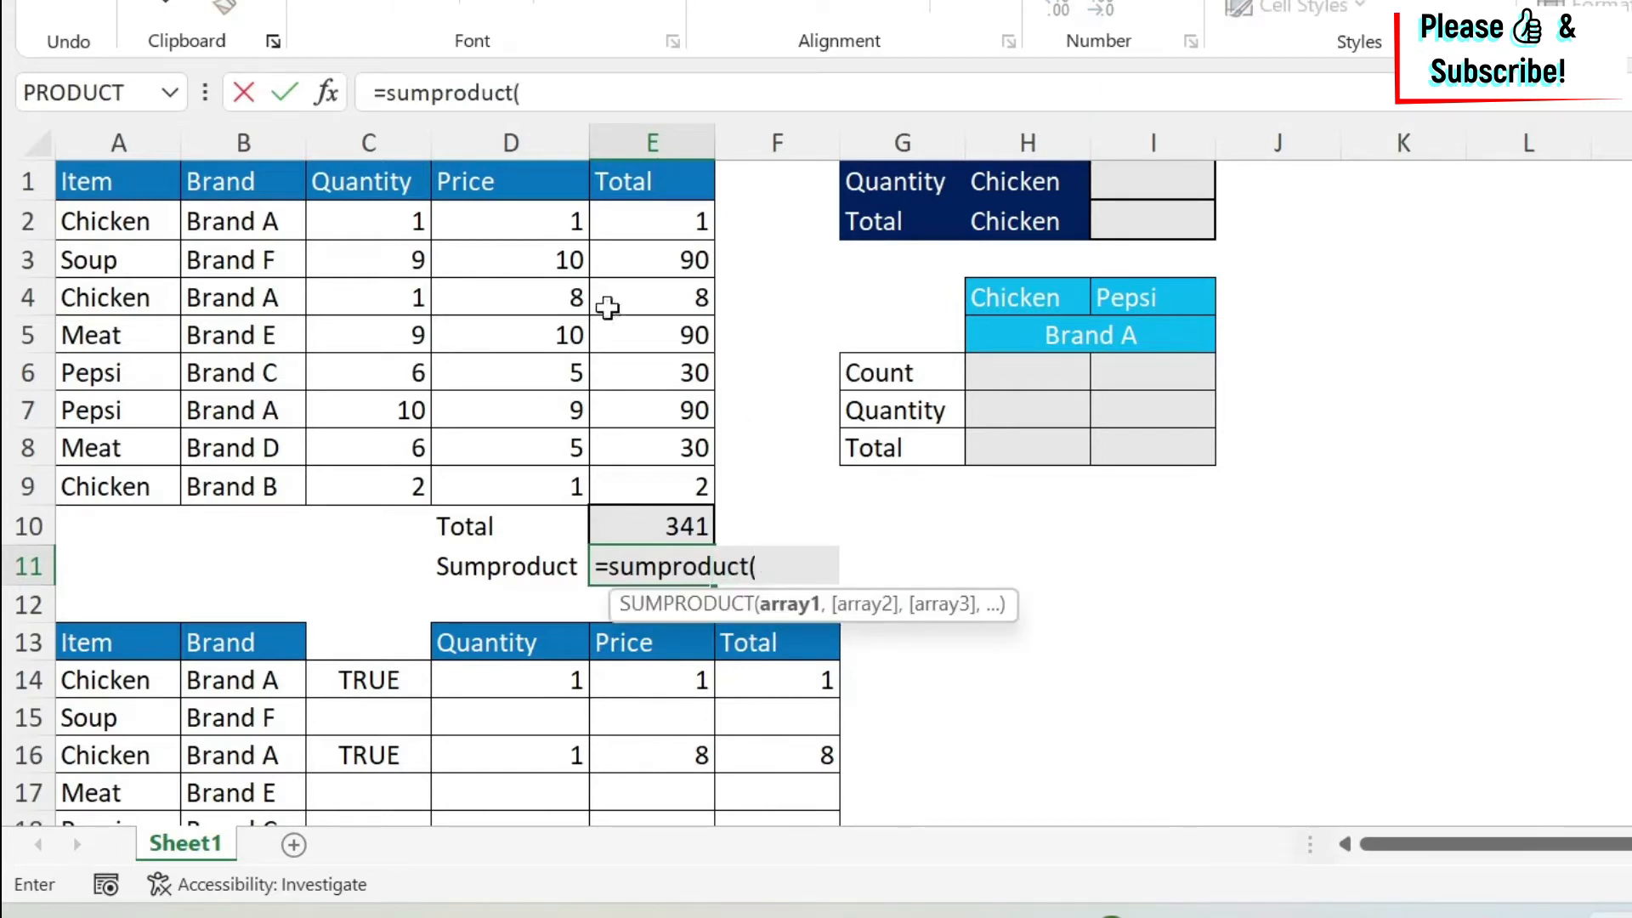
pyautogui.moveTo(396, 212); pyautogui.dragTo(371, 467)
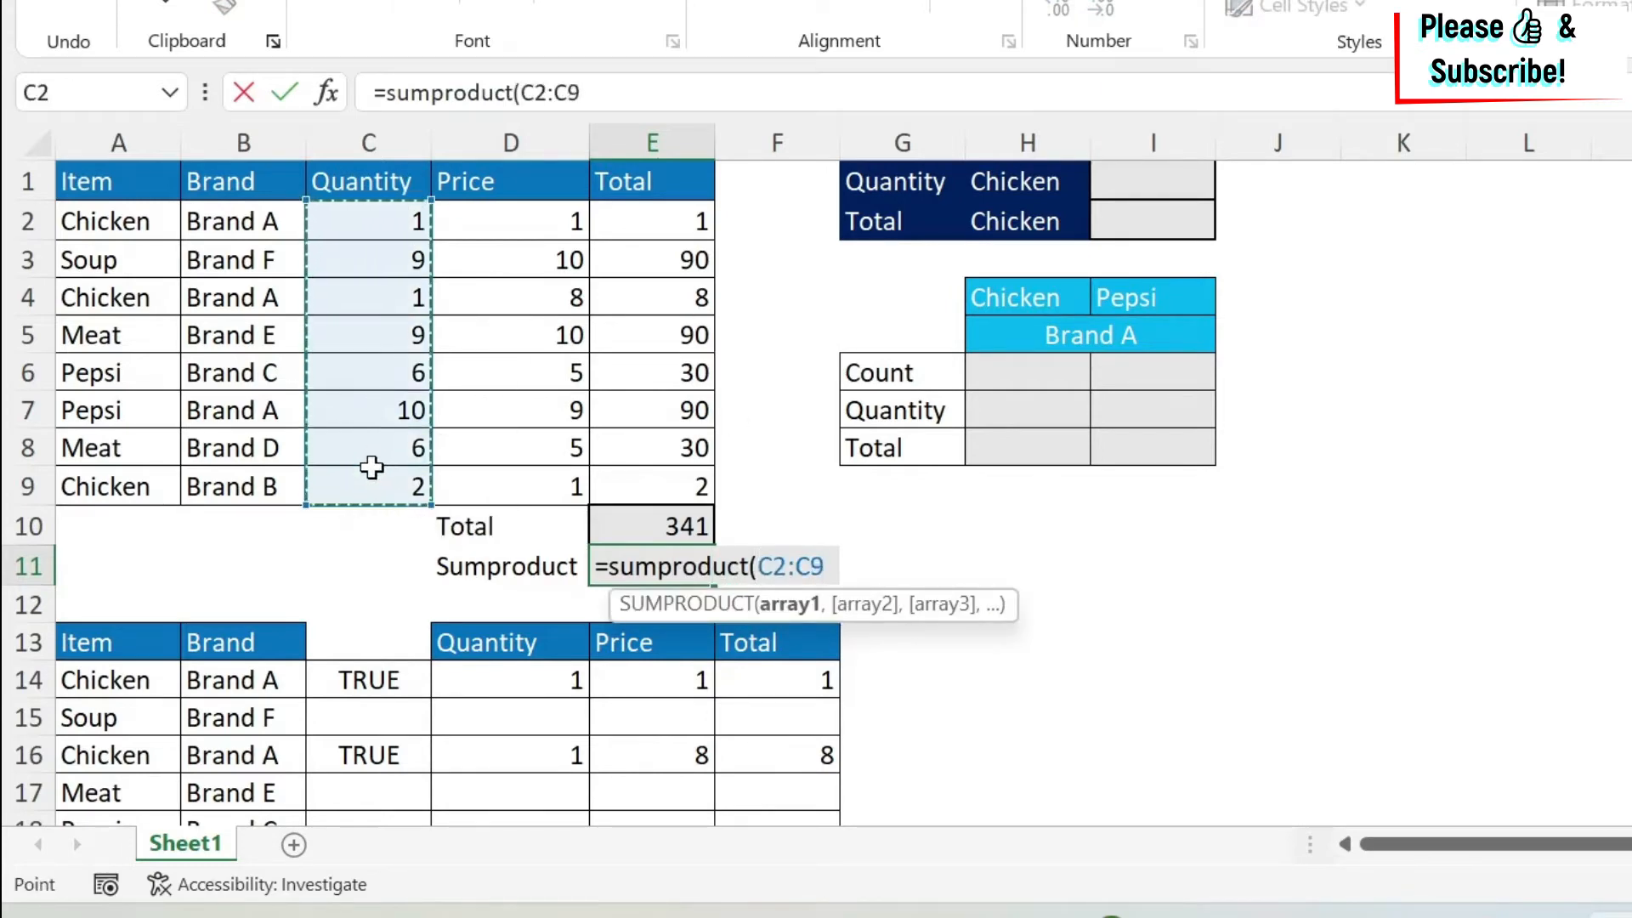
pyautogui.write(',')
pyautogui.moveTo(505, 233); pyautogui.dragTo(521, 474)
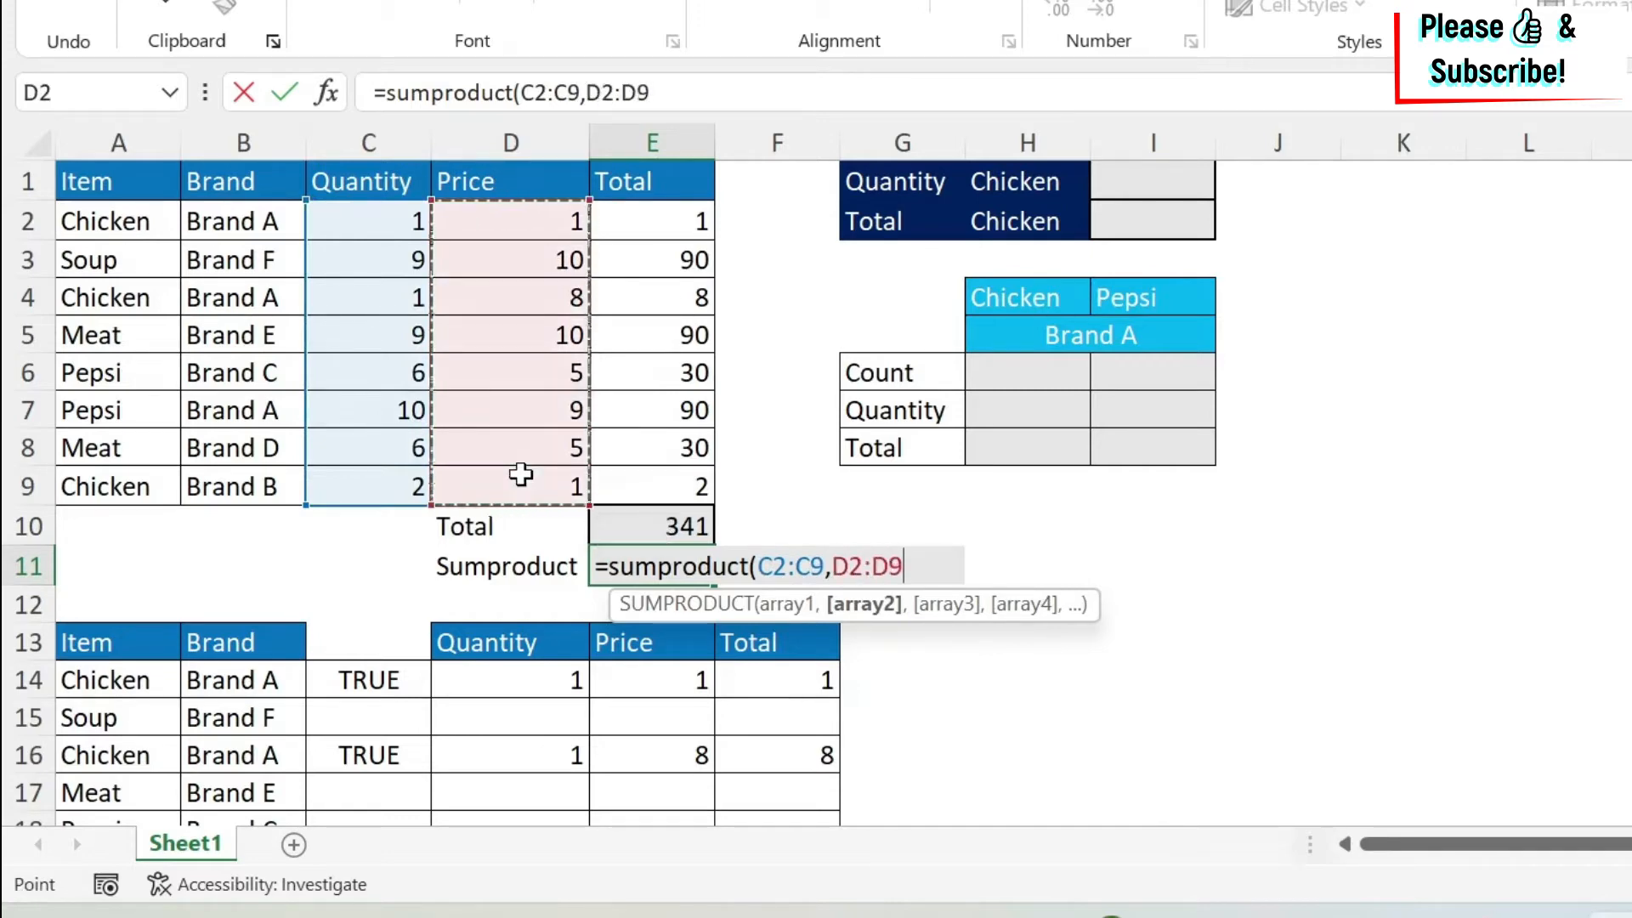
pyautogui.write(')')
pyautogui.press('Return')
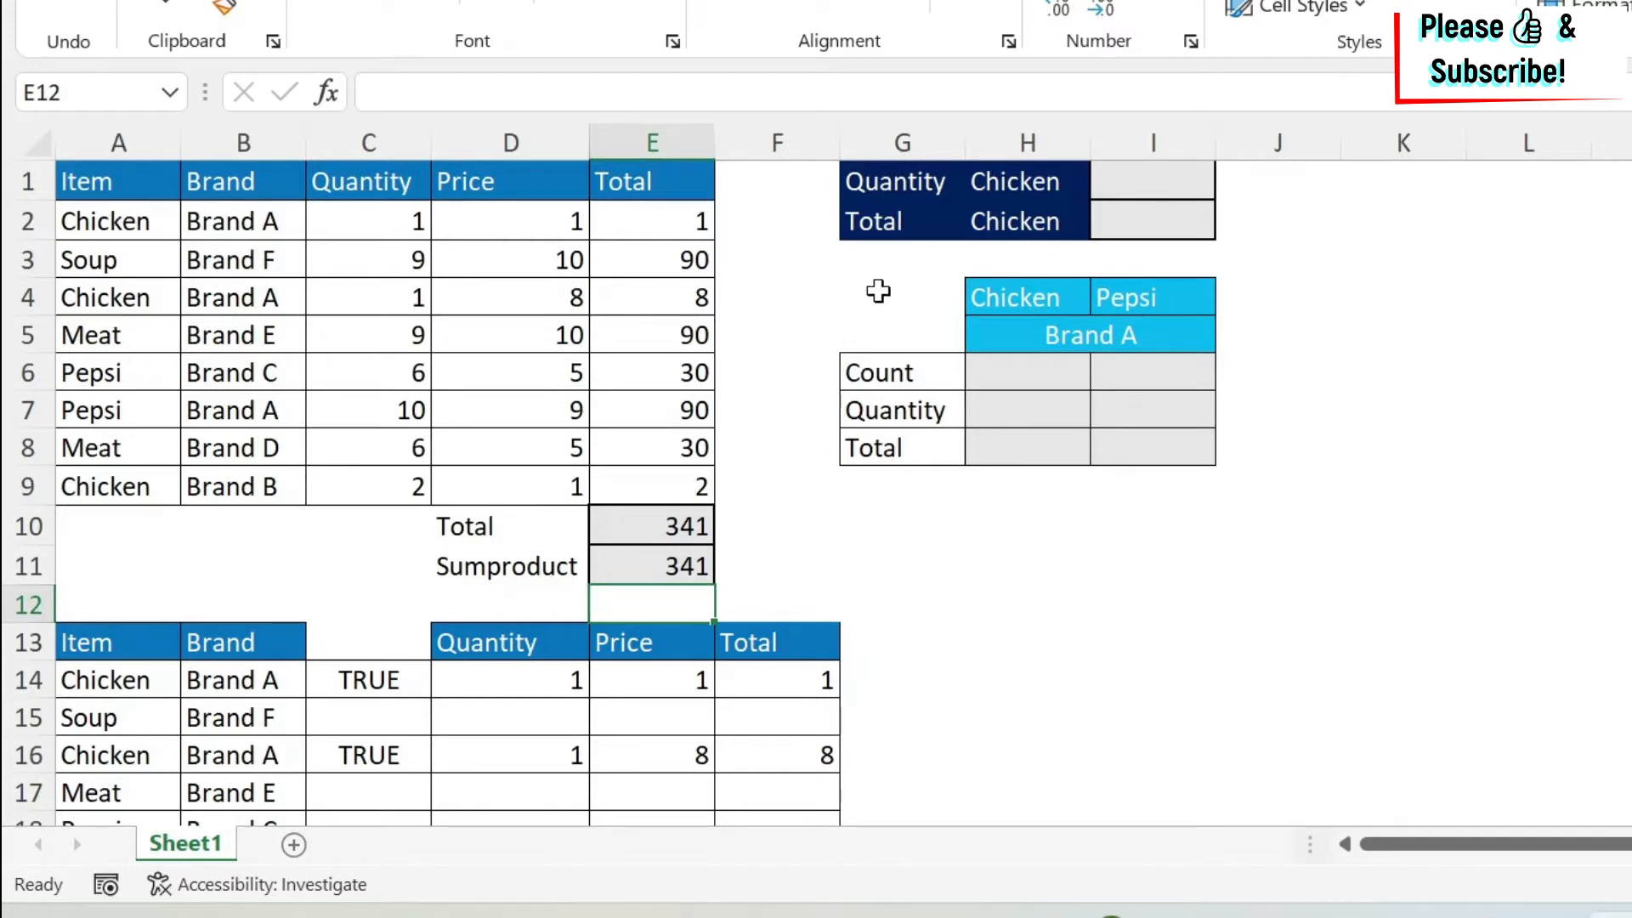
# Enter =SUMPRODUCT(C2:C9*(A2:A9=H1)) in cell I1 to sum the quantity for Chicken.
pyautogui.click(1170, 178)
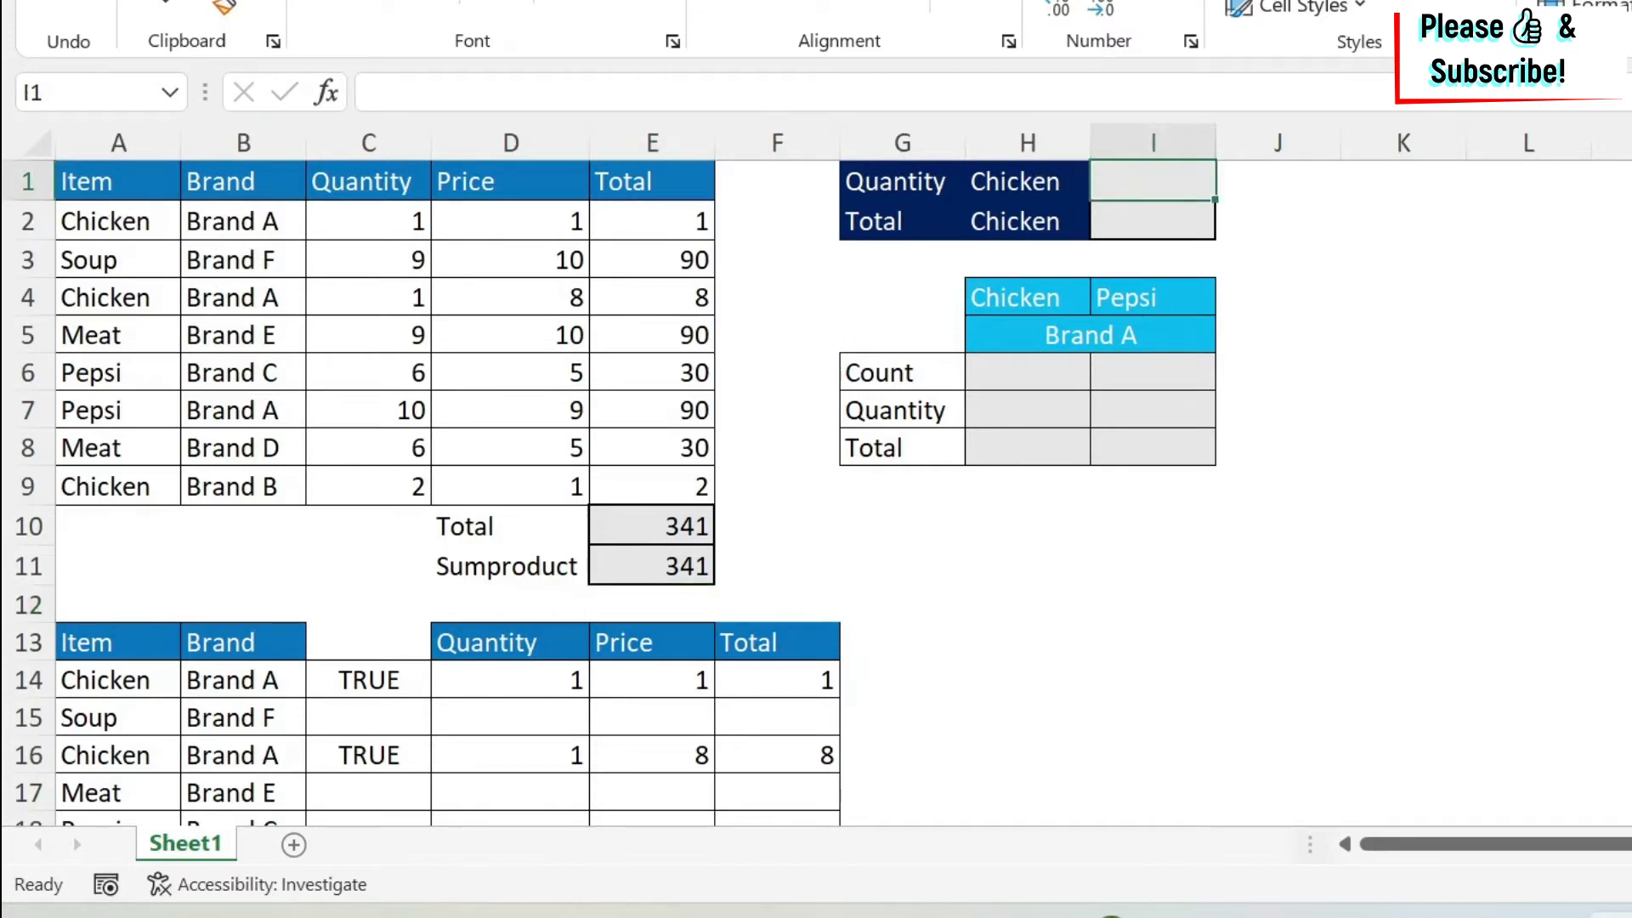
pyautogui.click(411, 92)
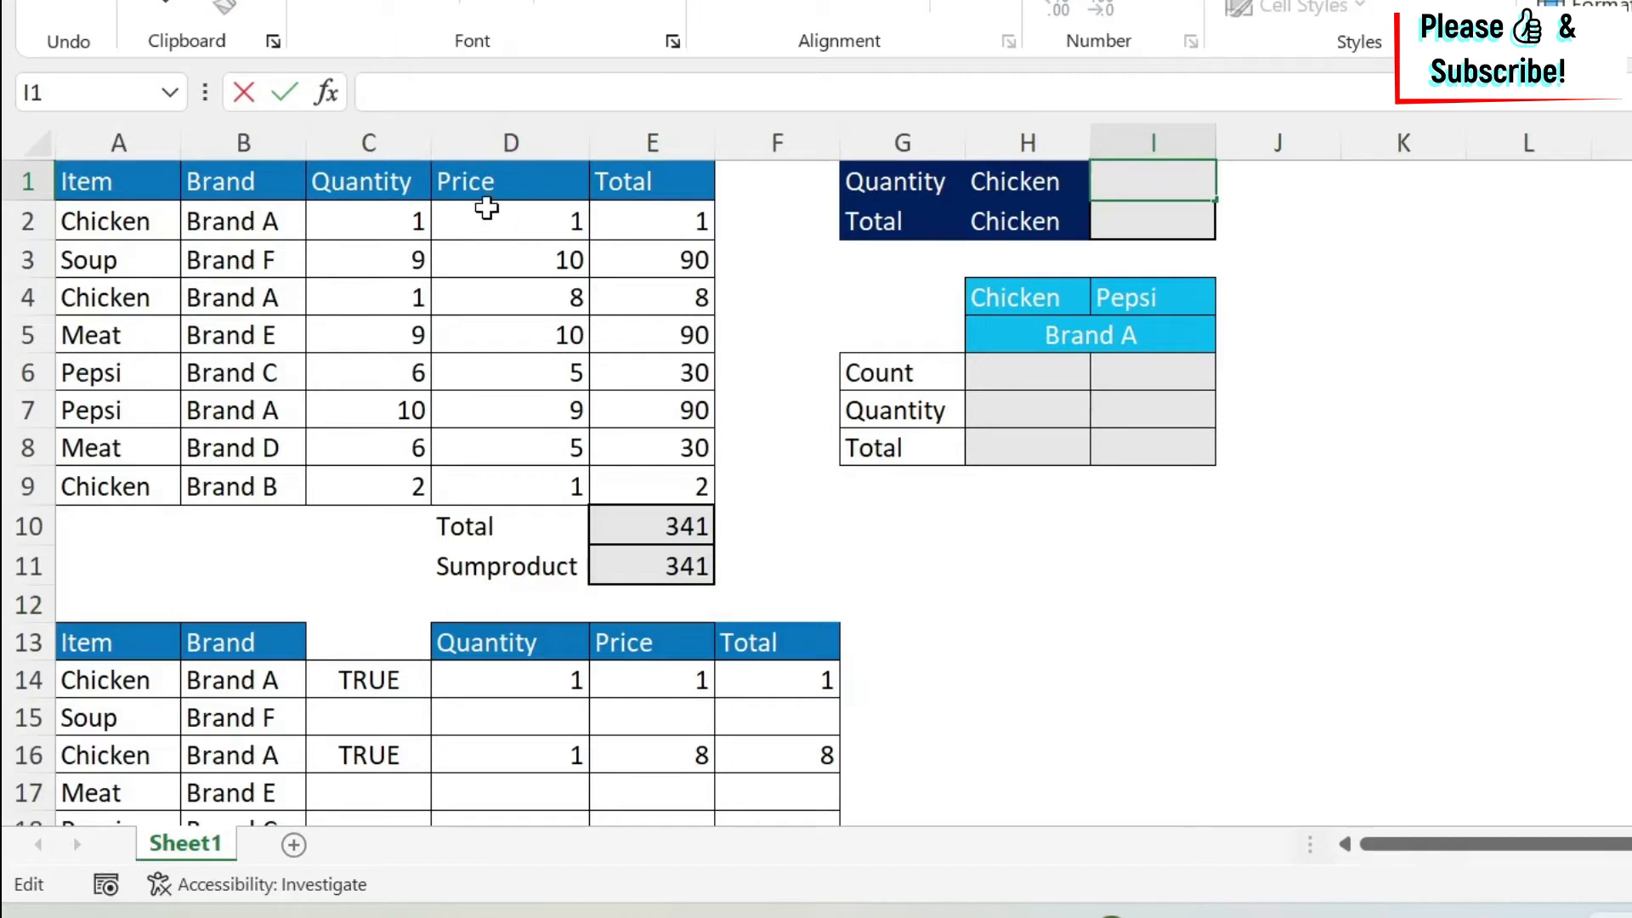
pyautogui.write('=sum')
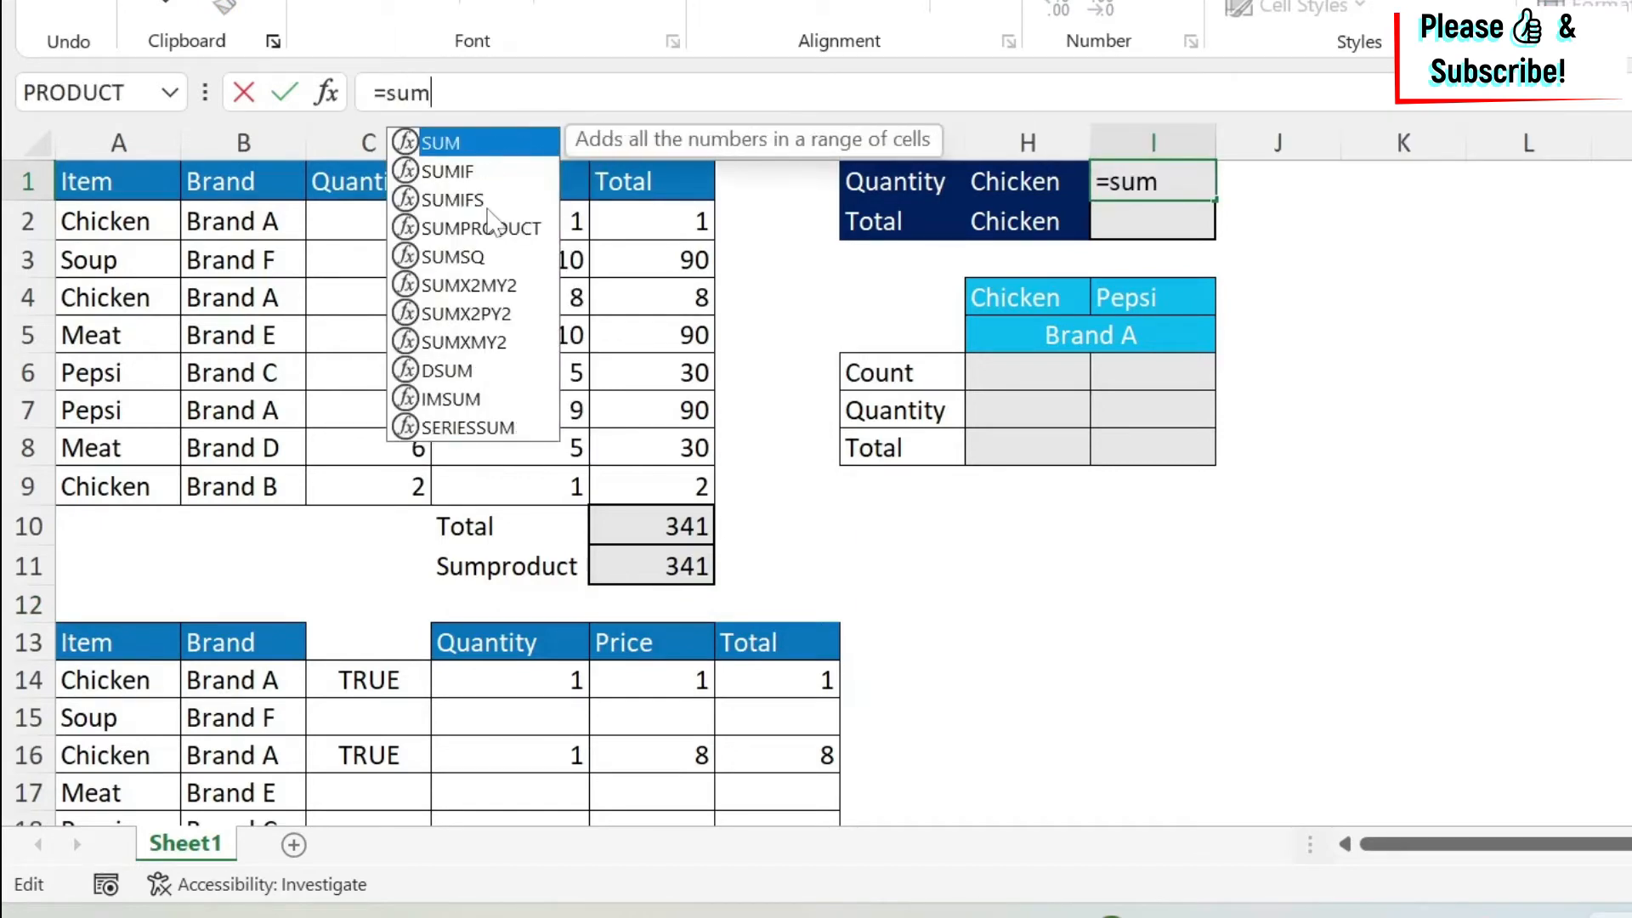
pyautogui.write('product(')
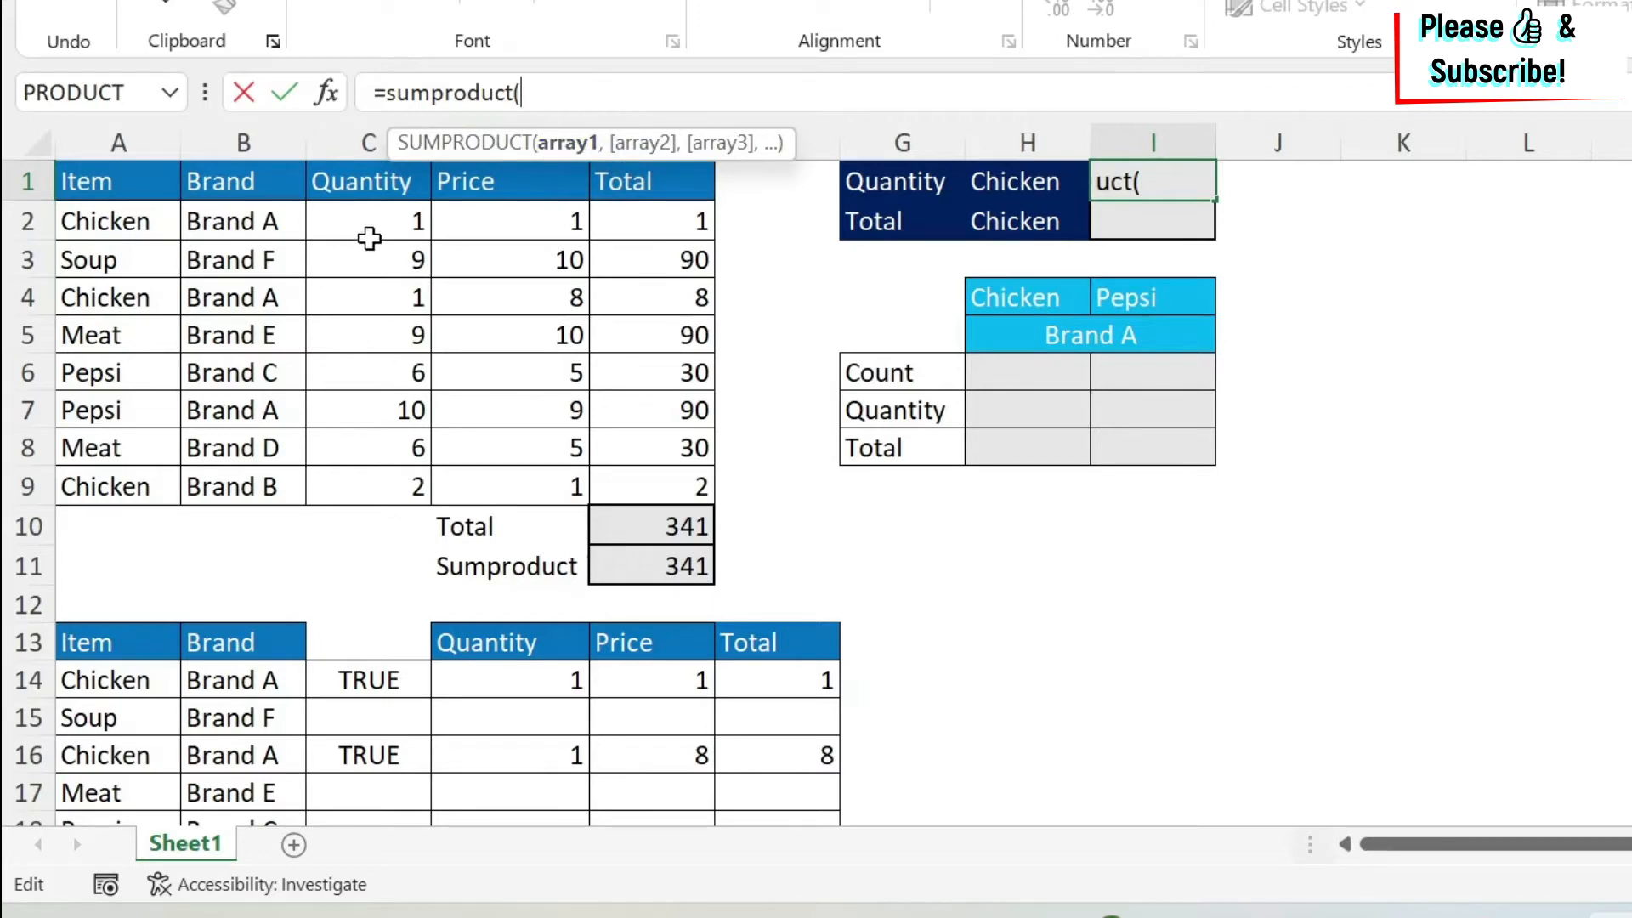
pyautogui.moveTo(361, 221); pyautogui.dragTo(350, 485)
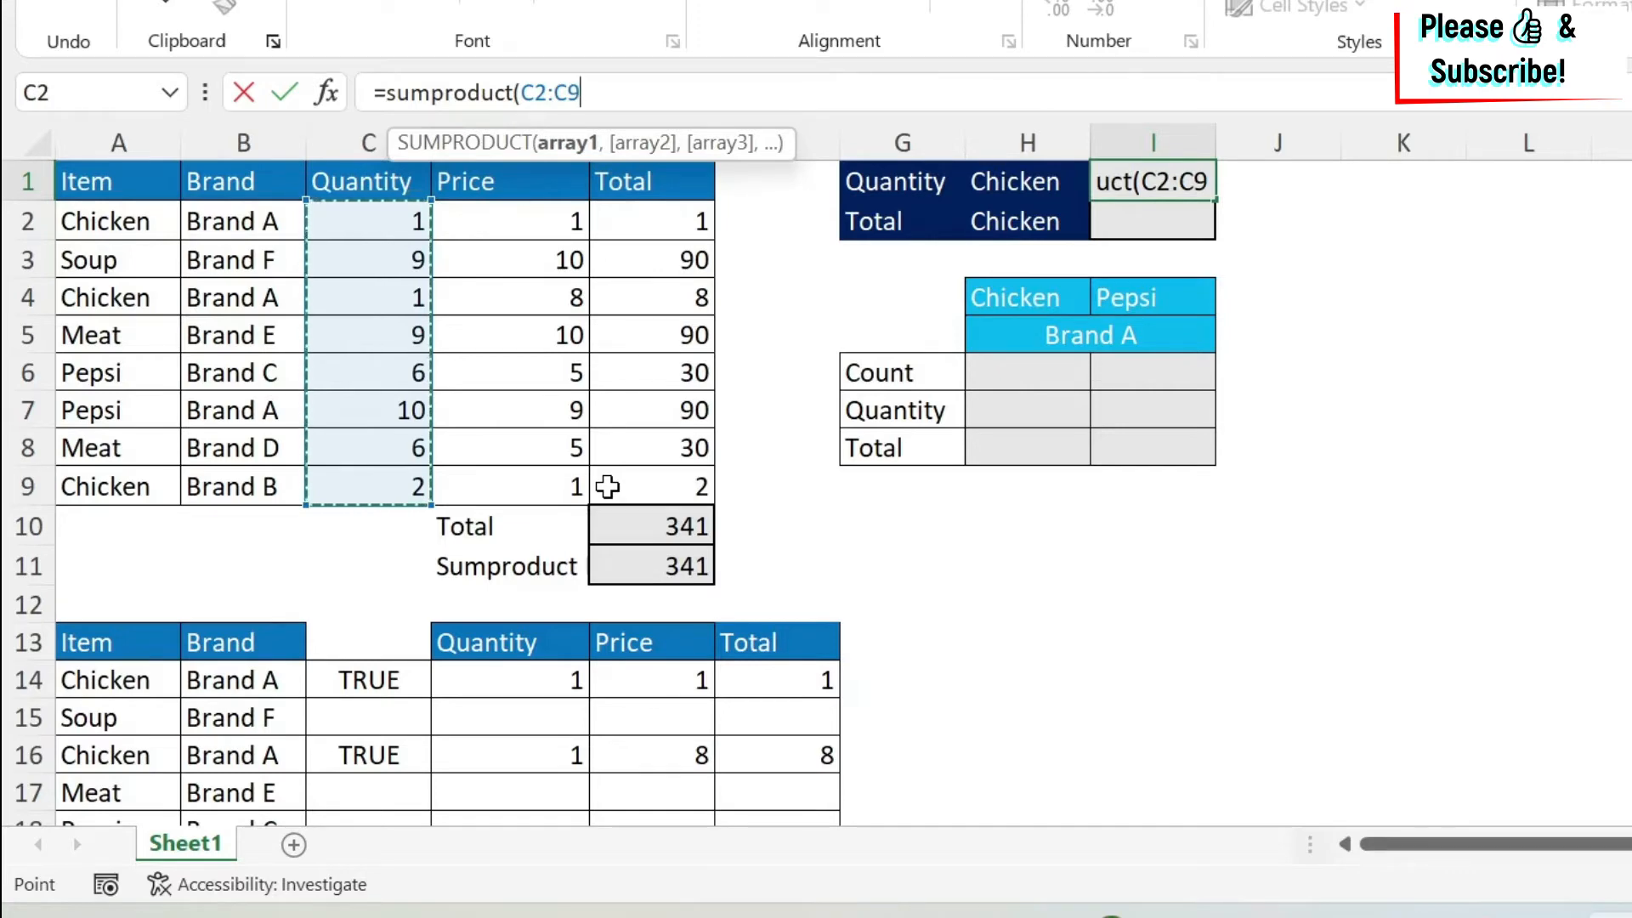
pyautogui.write('*')
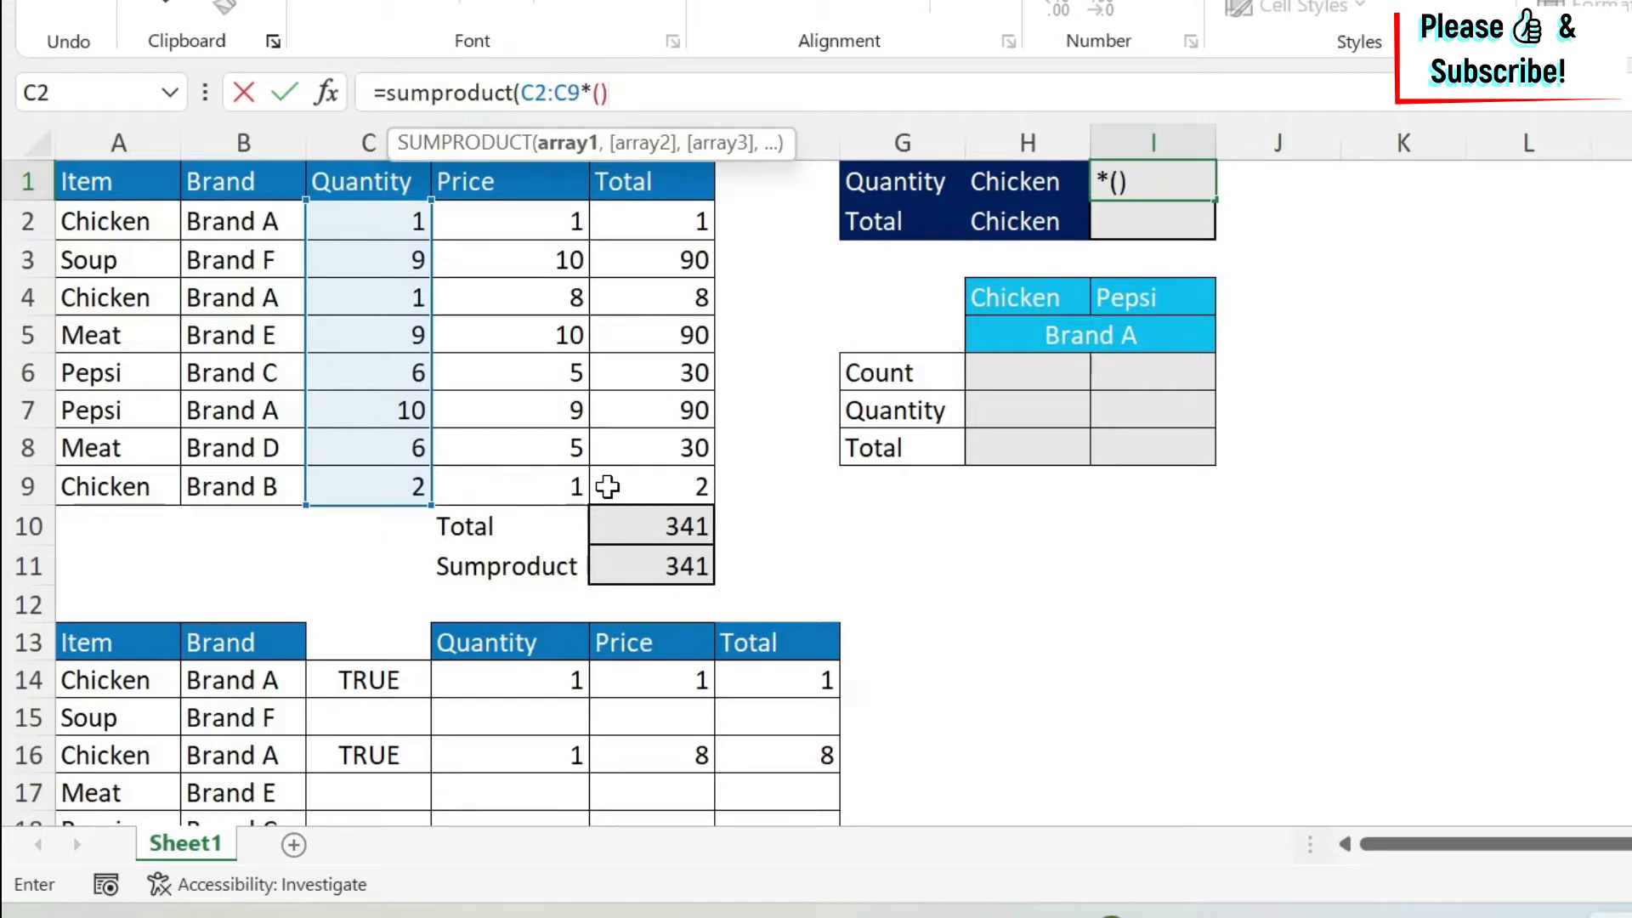
pyautogui.write(')')
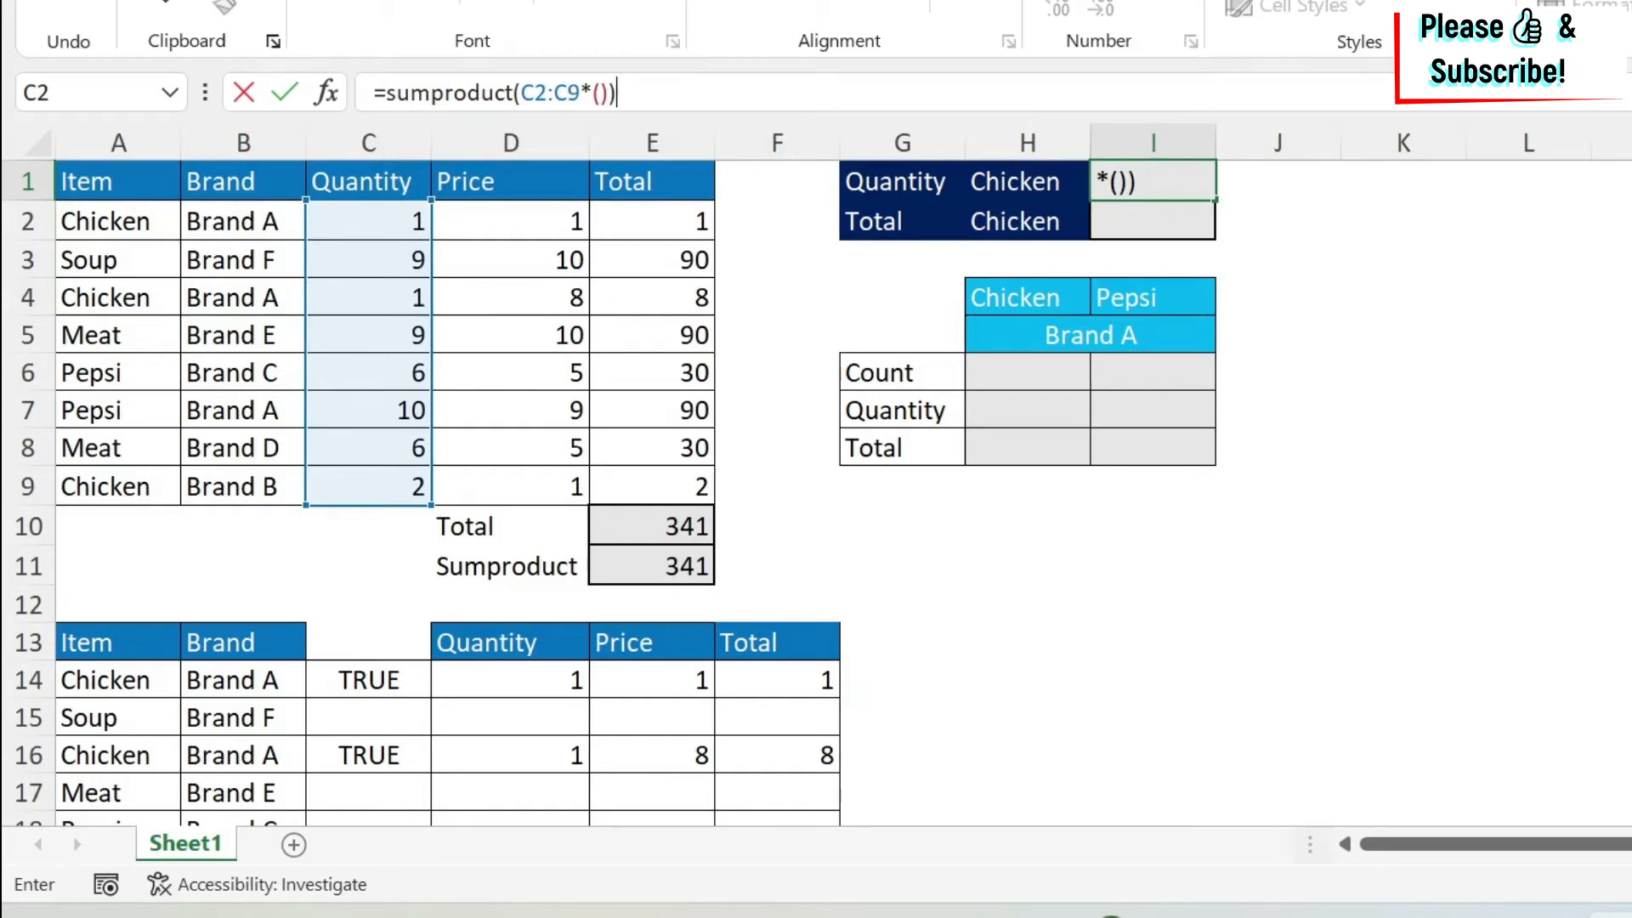
pyautogui.press('F2')
pyautogui.press('Left')
pyautogui.press('Left')
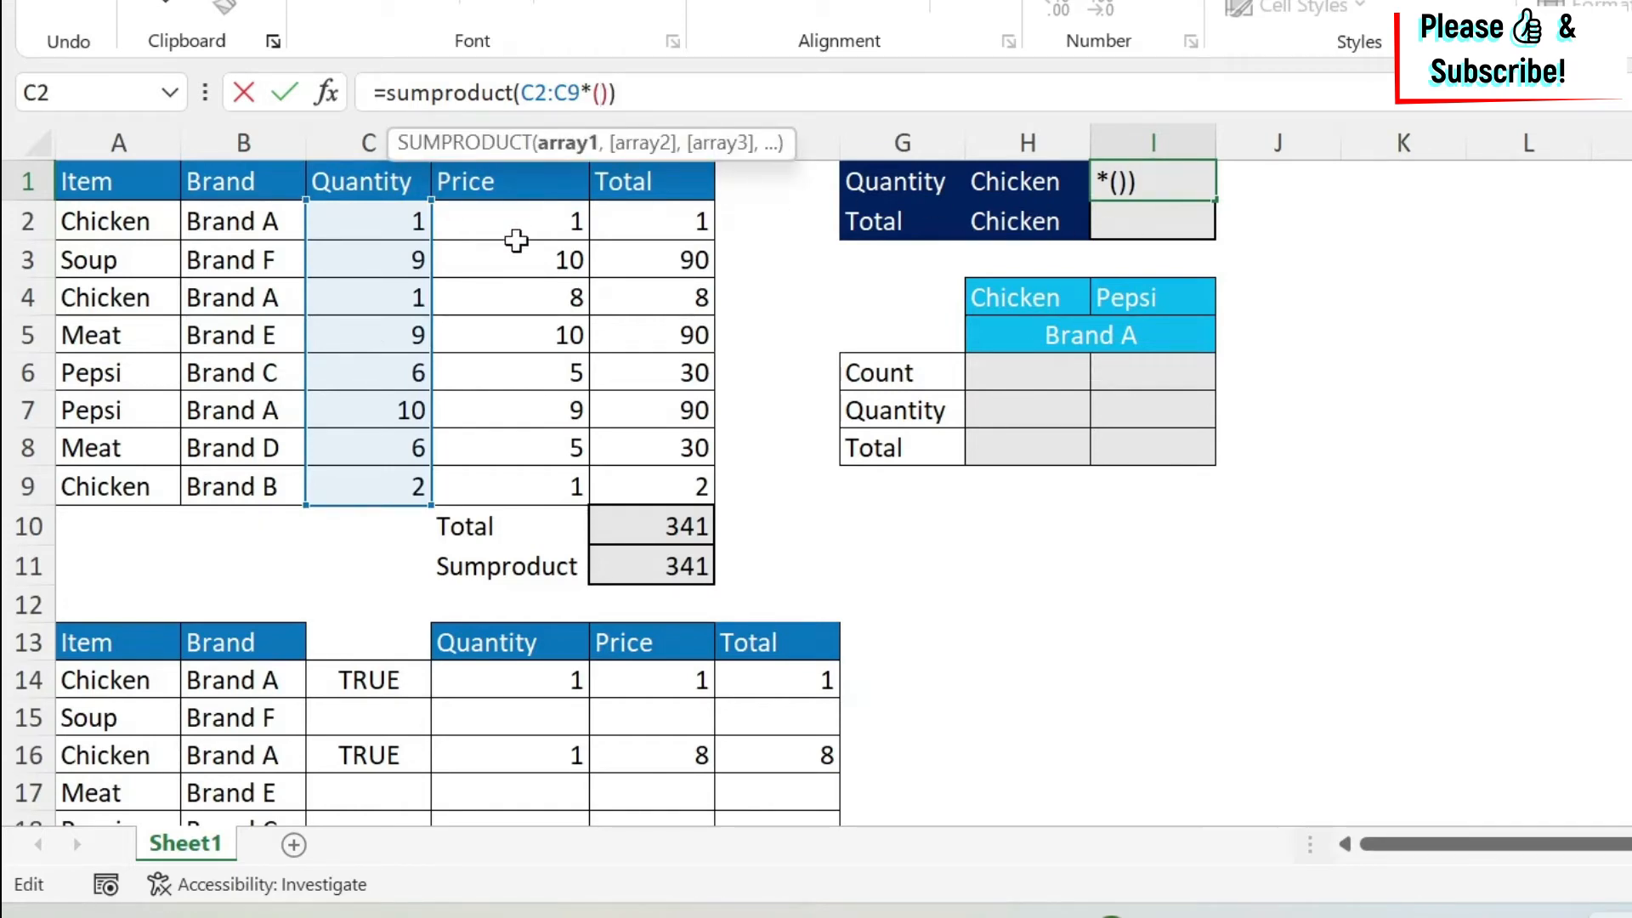
pyautogui.moveTo(108, 221); pyautogui.dragTo(97, 466)
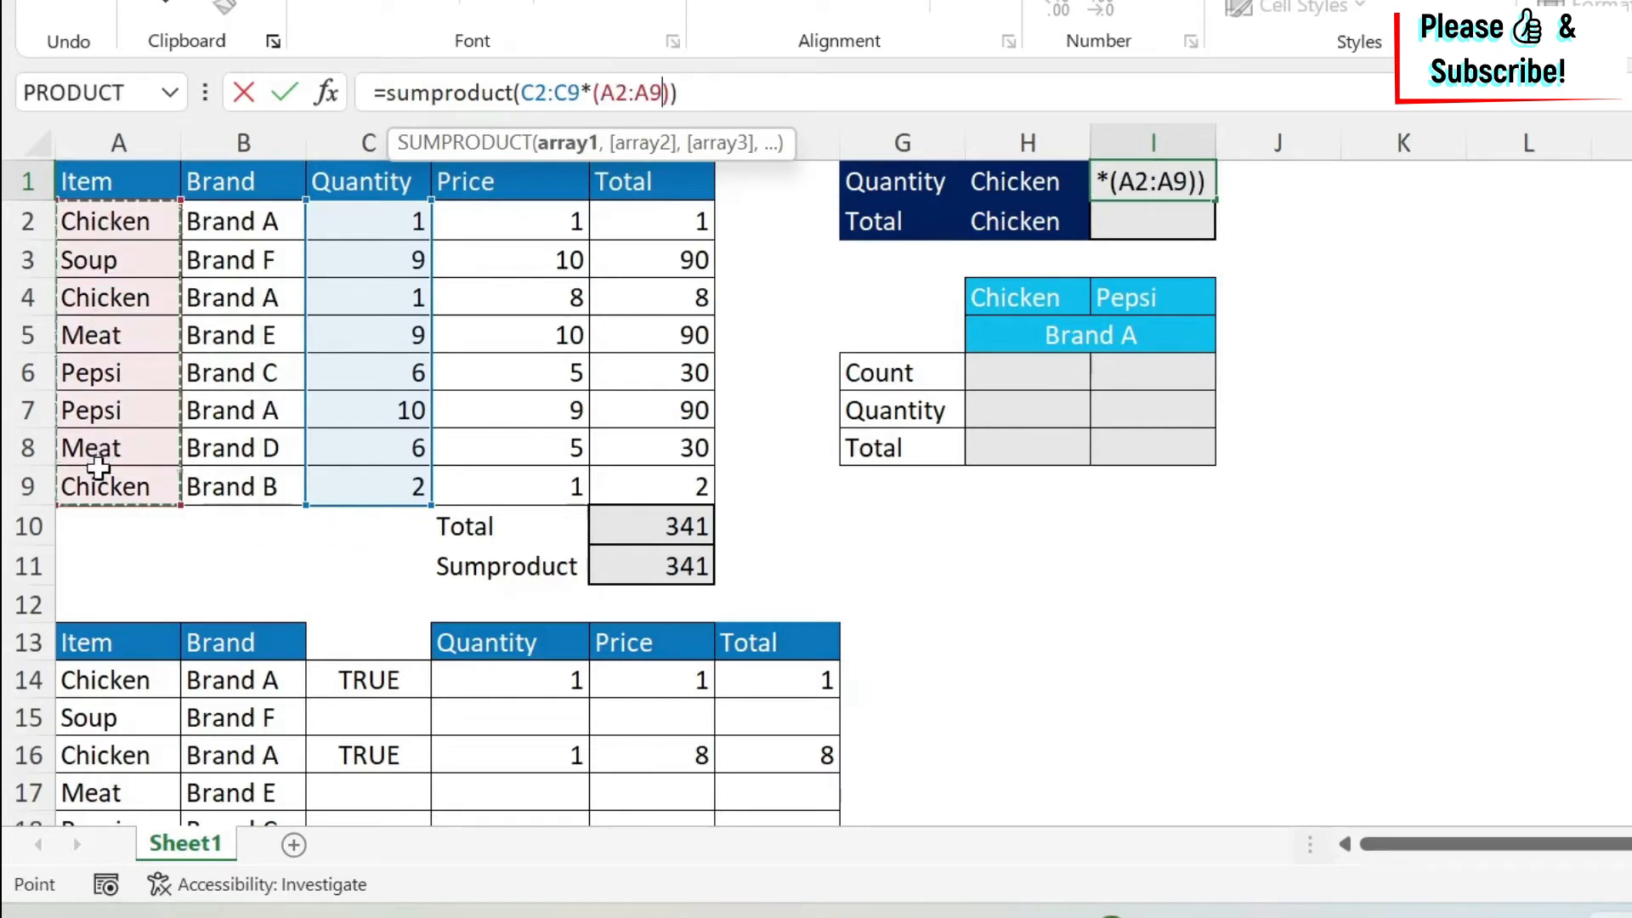
pyautogui.write('=')
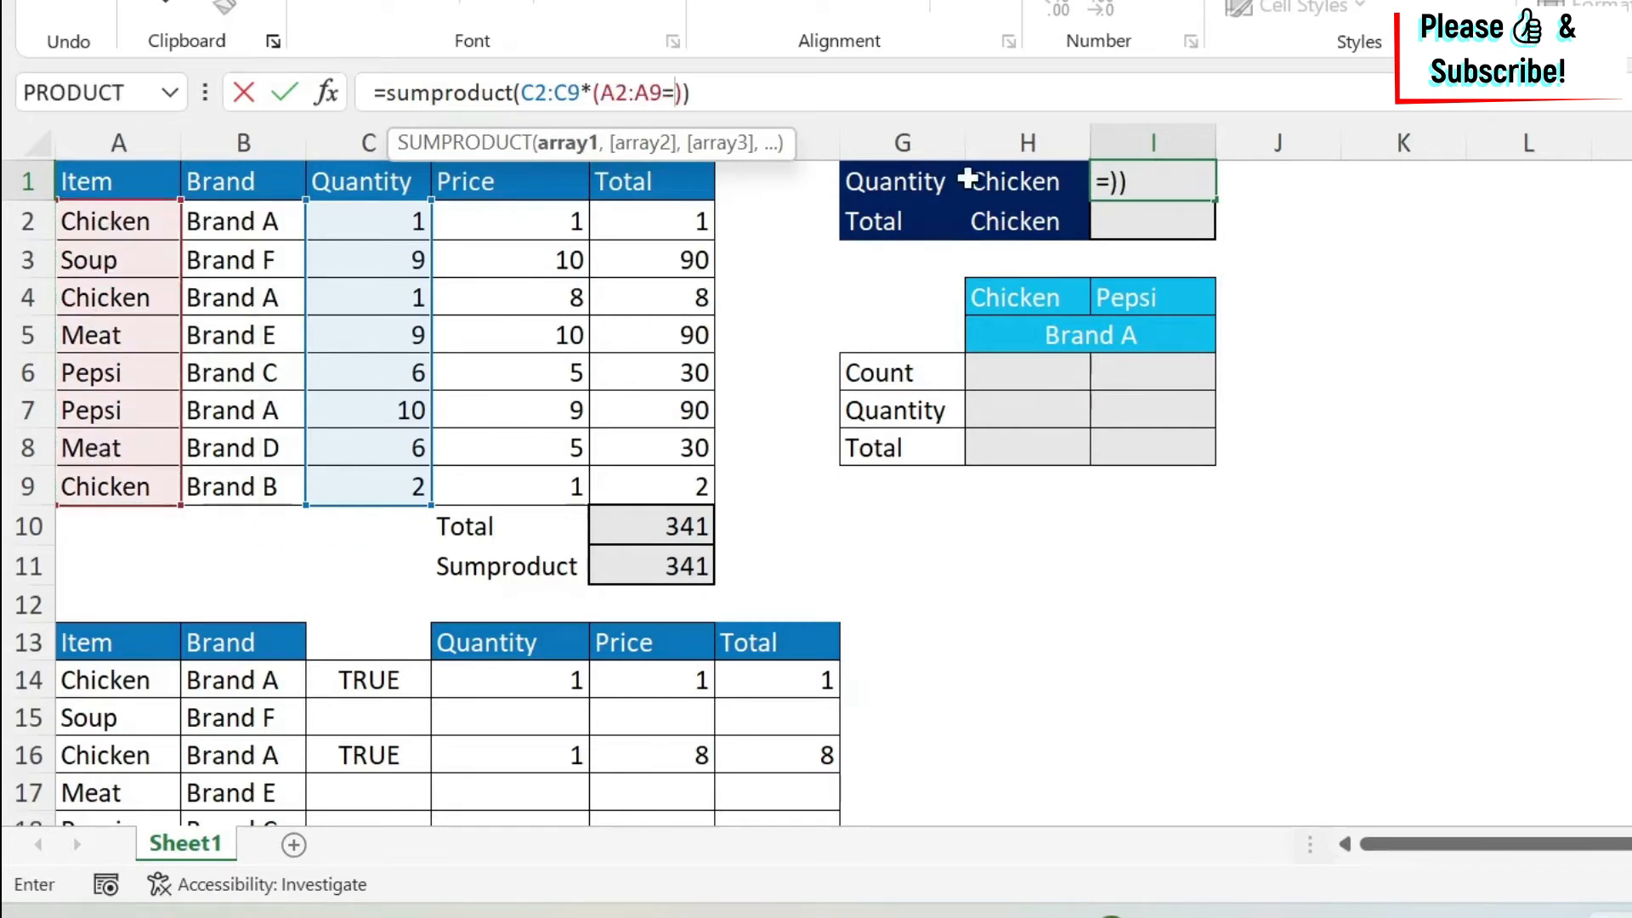
pyautogui.click(1008, 182)
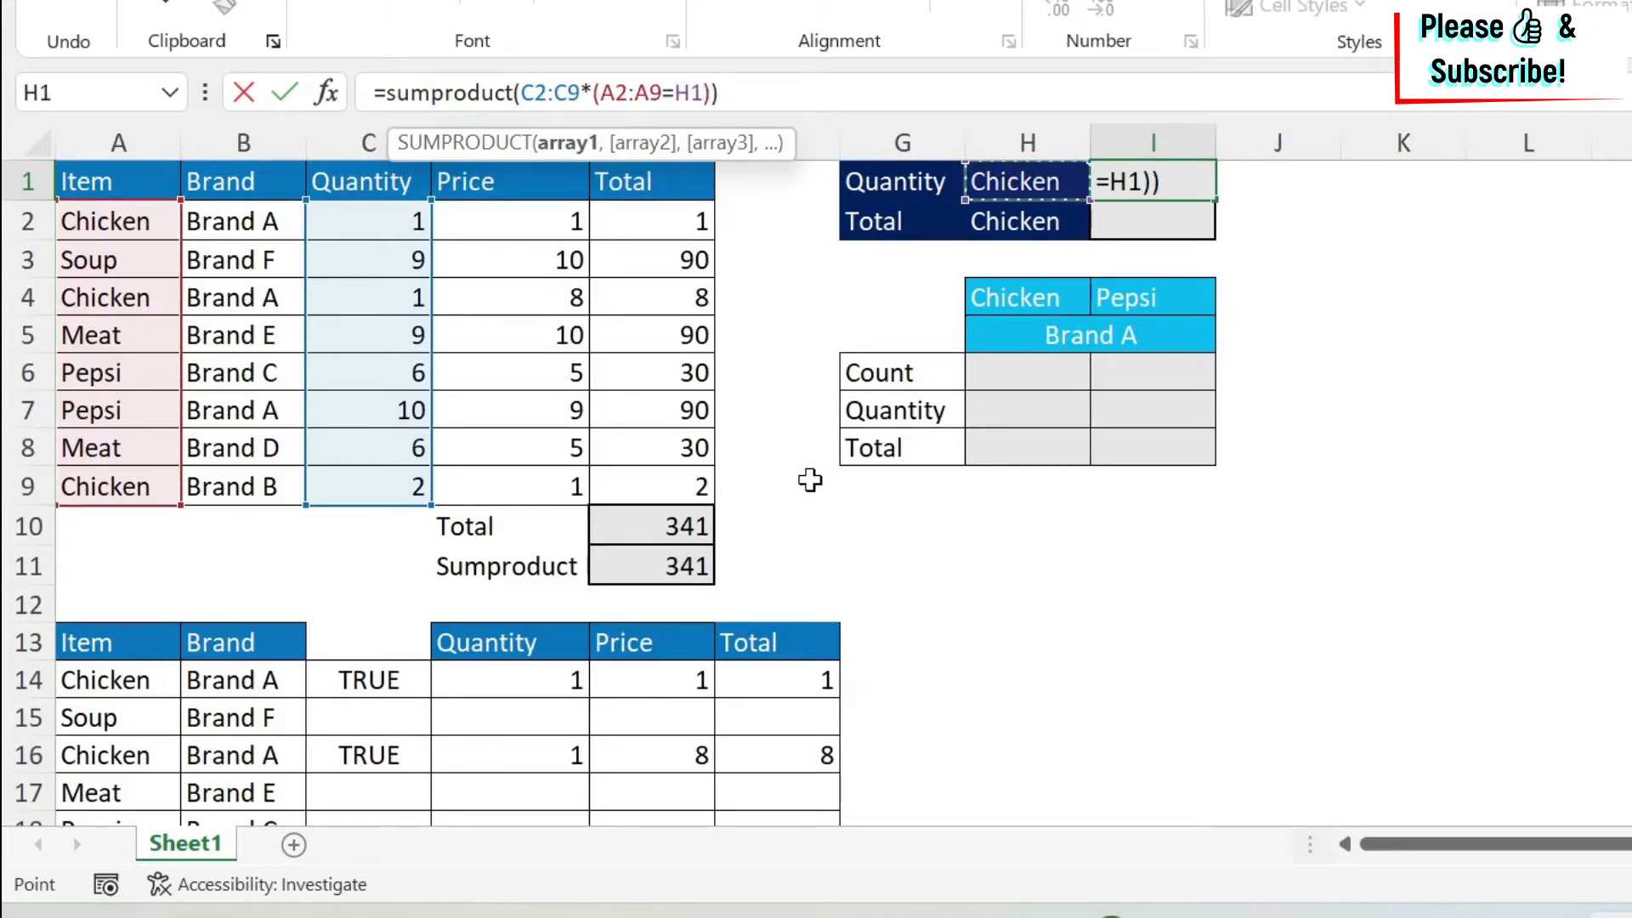
pyautogui.hotkey('ctrl', 'Return')
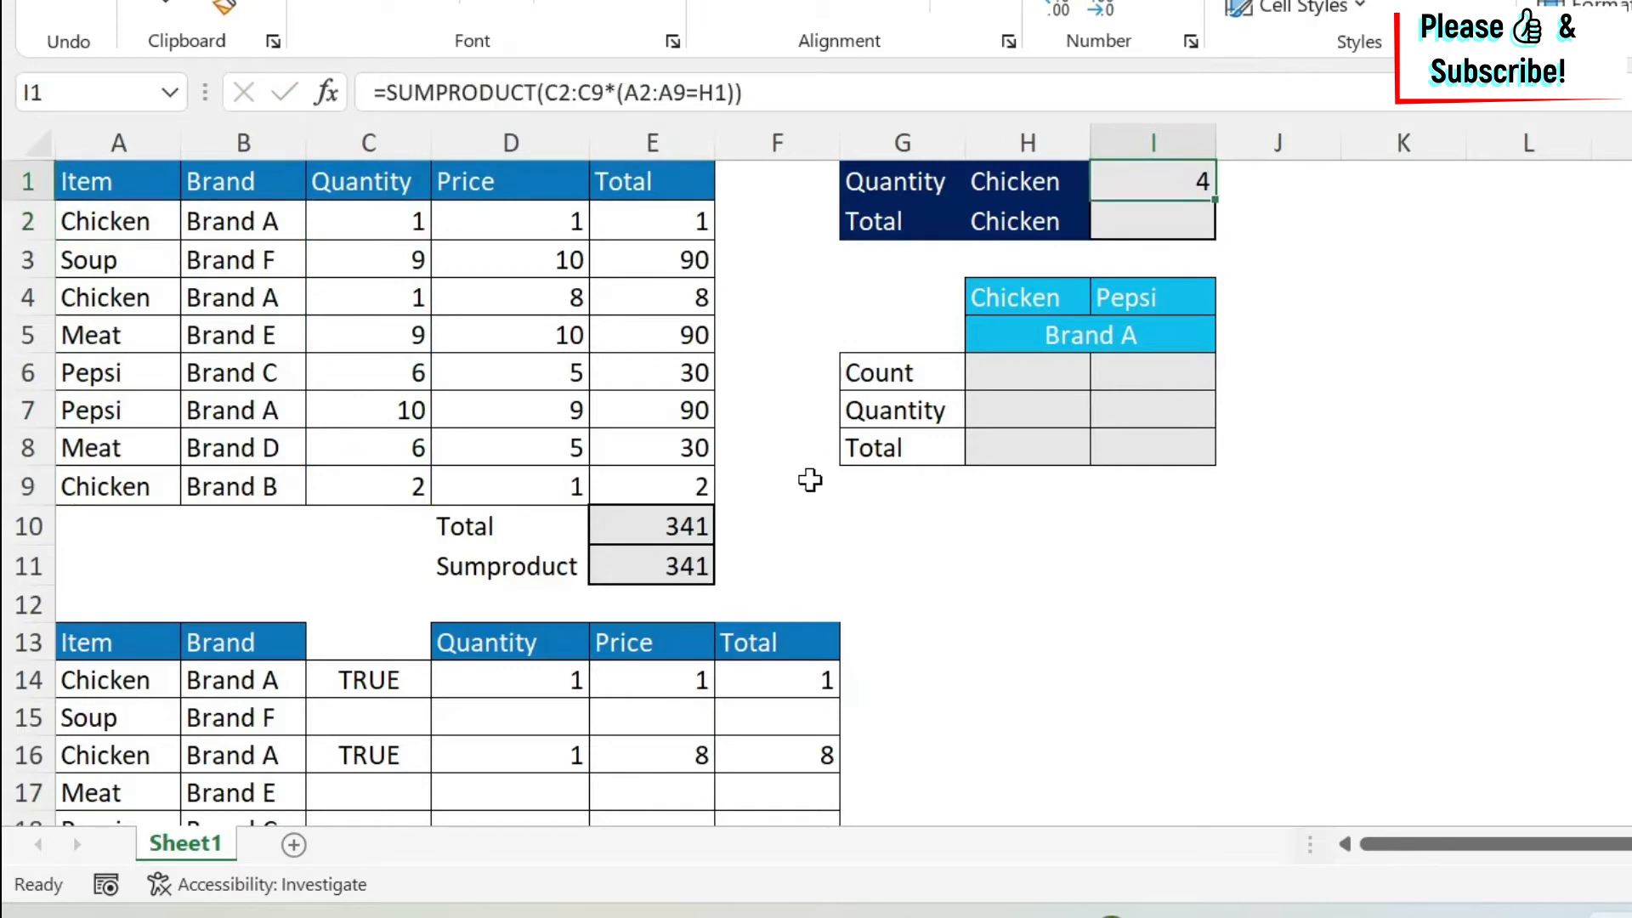
# Check the Chicken quantities in C2, C4 and C9 against the result in I1 by selecting them together.
pyautogui.keyDown('ctrl'); pyautogui.click(394, 219); pyautogui.keyUp('ctrl')
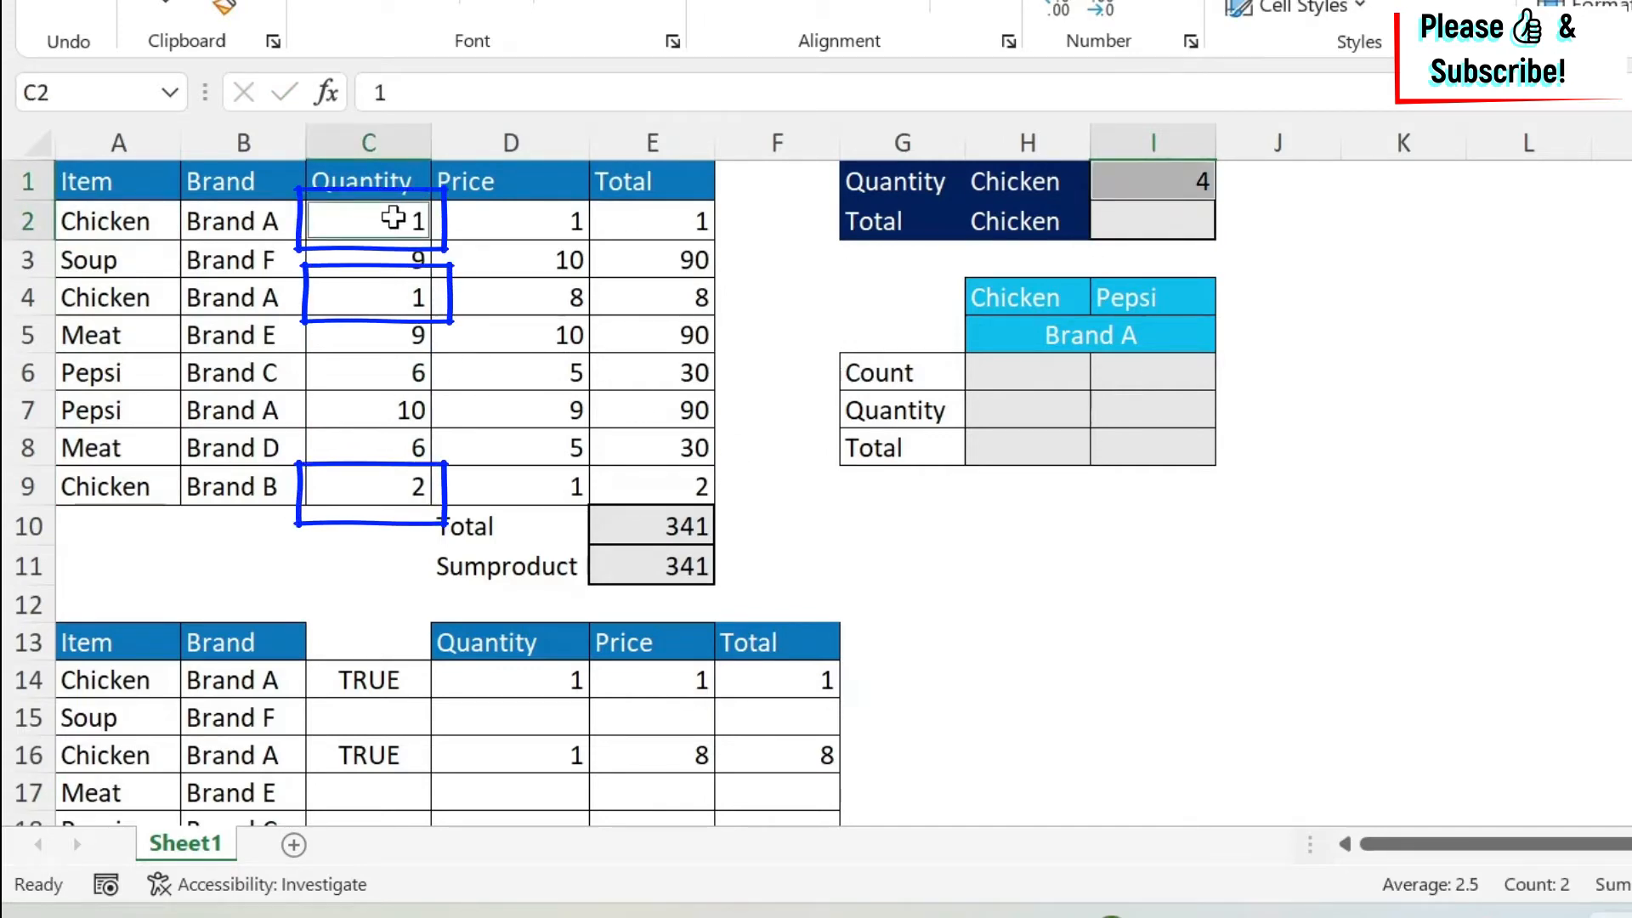
pyautogui.keyDown('ctrl'); pyautogui.click(394, 301); pyautogui.keyUp('ctrl')
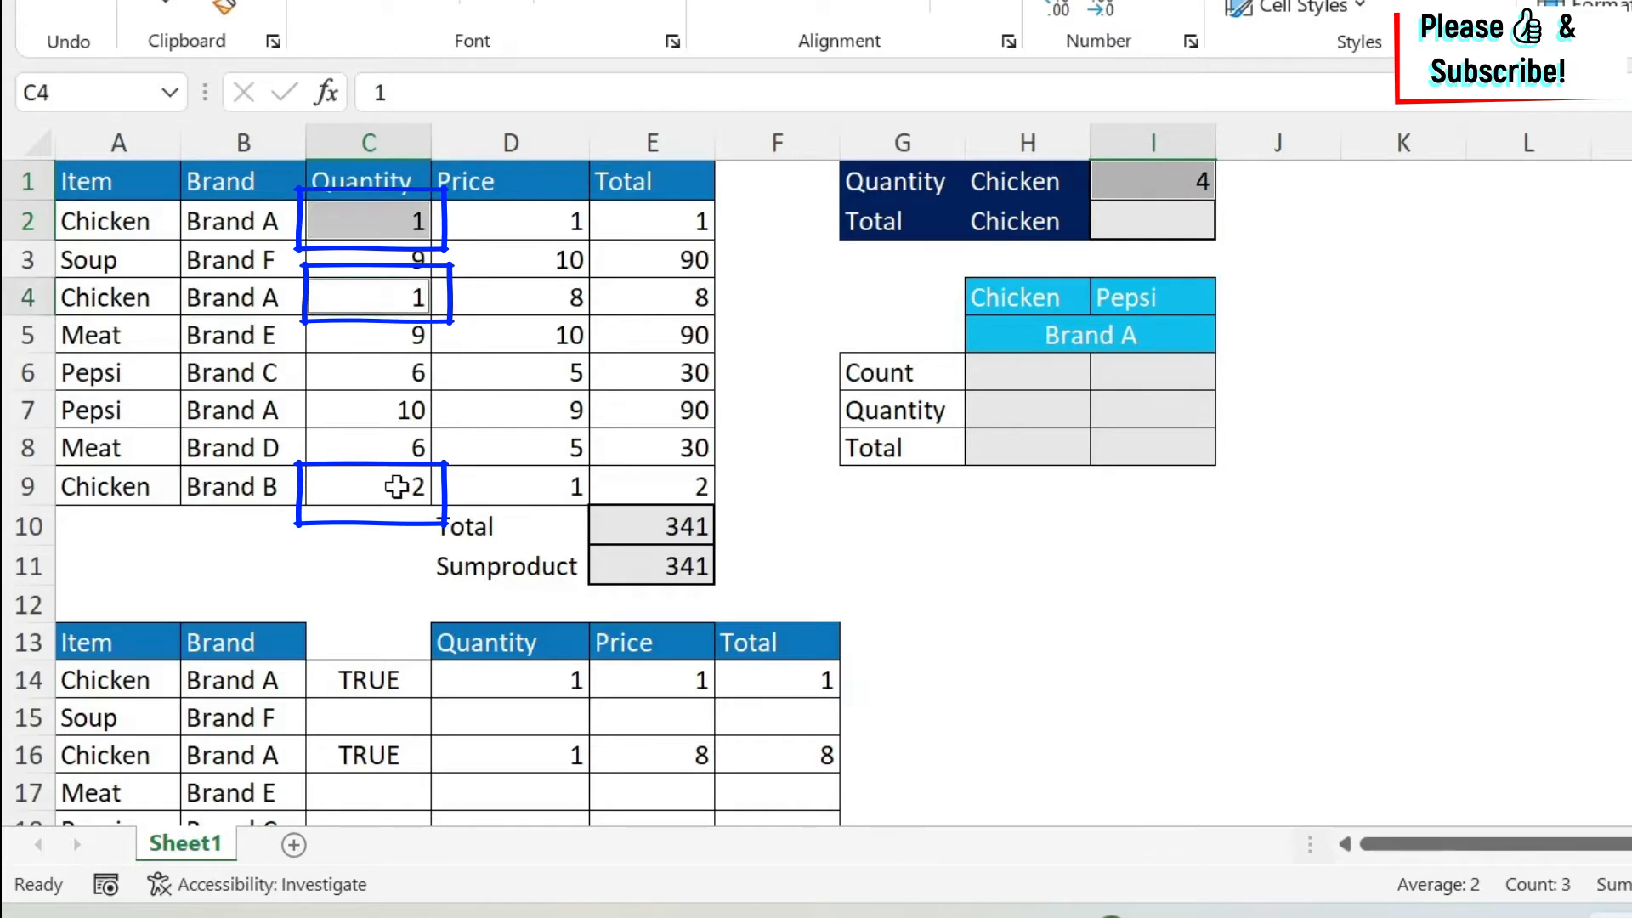
pyautogui.keyDown('ctrl'); pyautogui.click(396, 488); pyautogui.keyUp('ctrl')
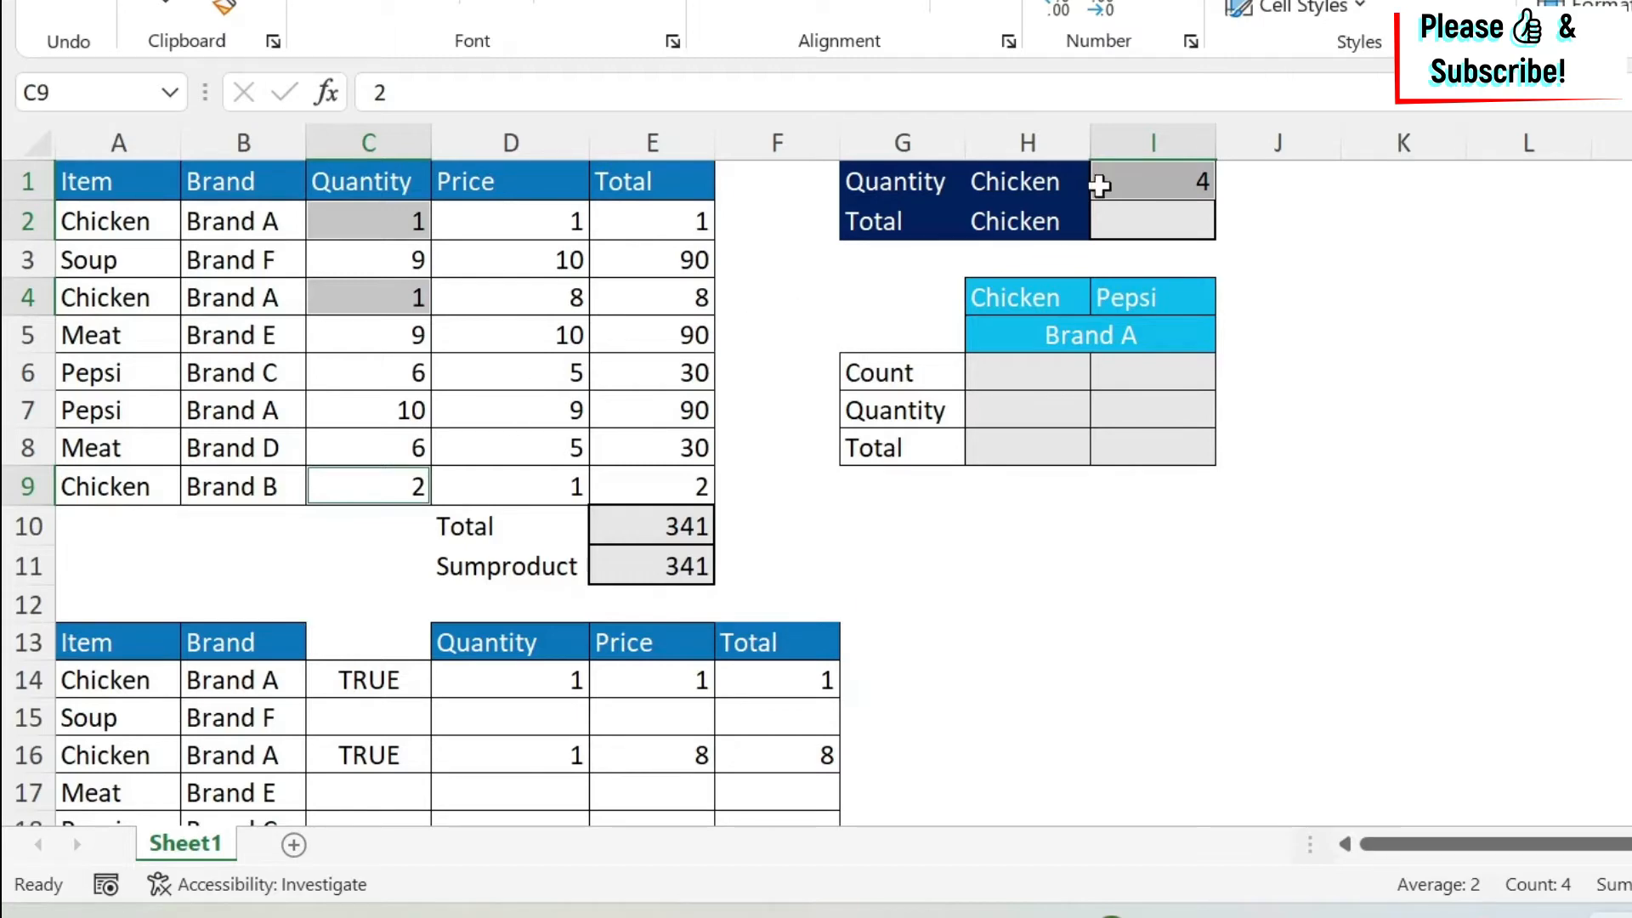
# Try a comma instead of the multiplication sign before the condition in I1's SUMPRODUCT formula, and undo the change.
pyautogui.click(1130, 174)
pyautogui.click(618, 92)
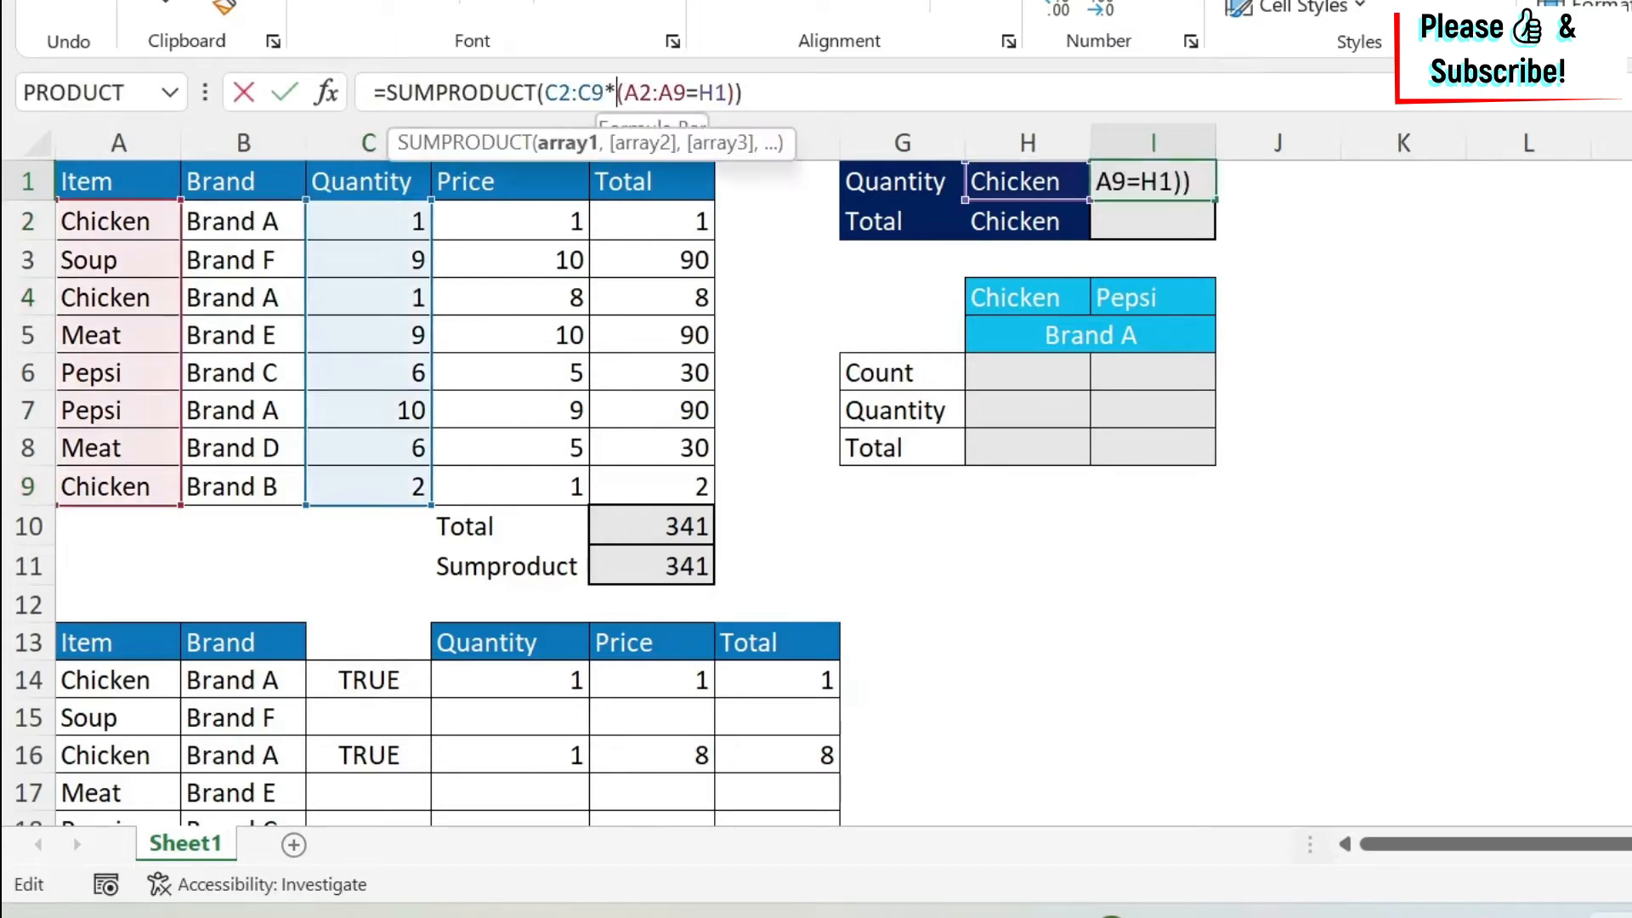
pyautogui.press('Delete')
pyautogui.write(',')
pyautogui.press('Return')
pyautogui.press('Up')
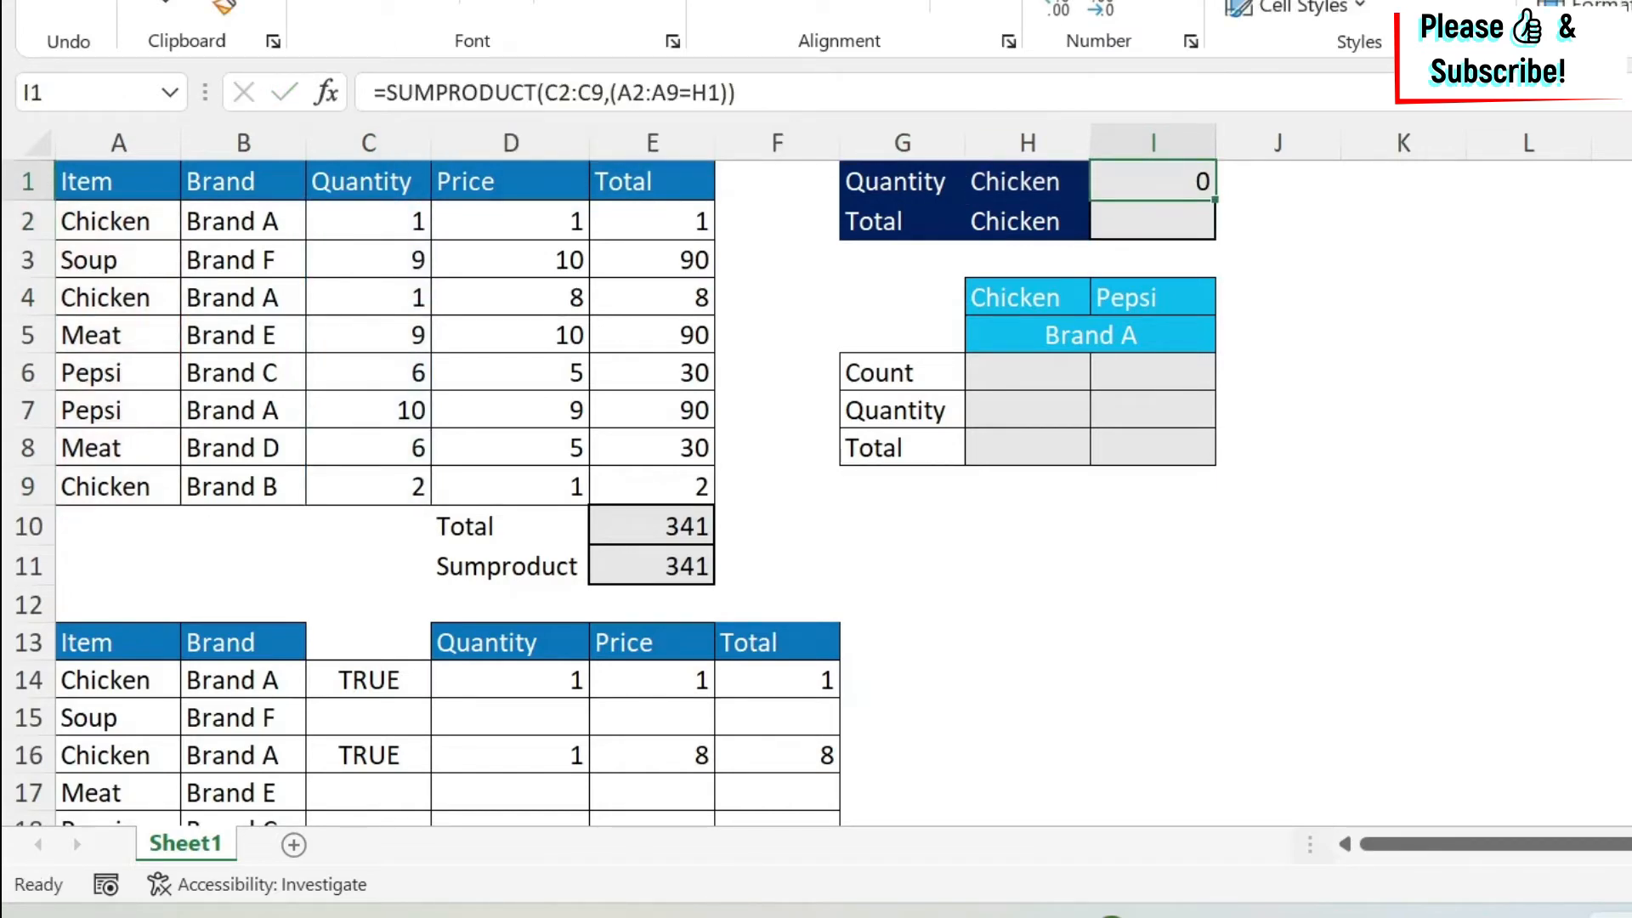
pyautogui.hotkey('ctrl', 'z')
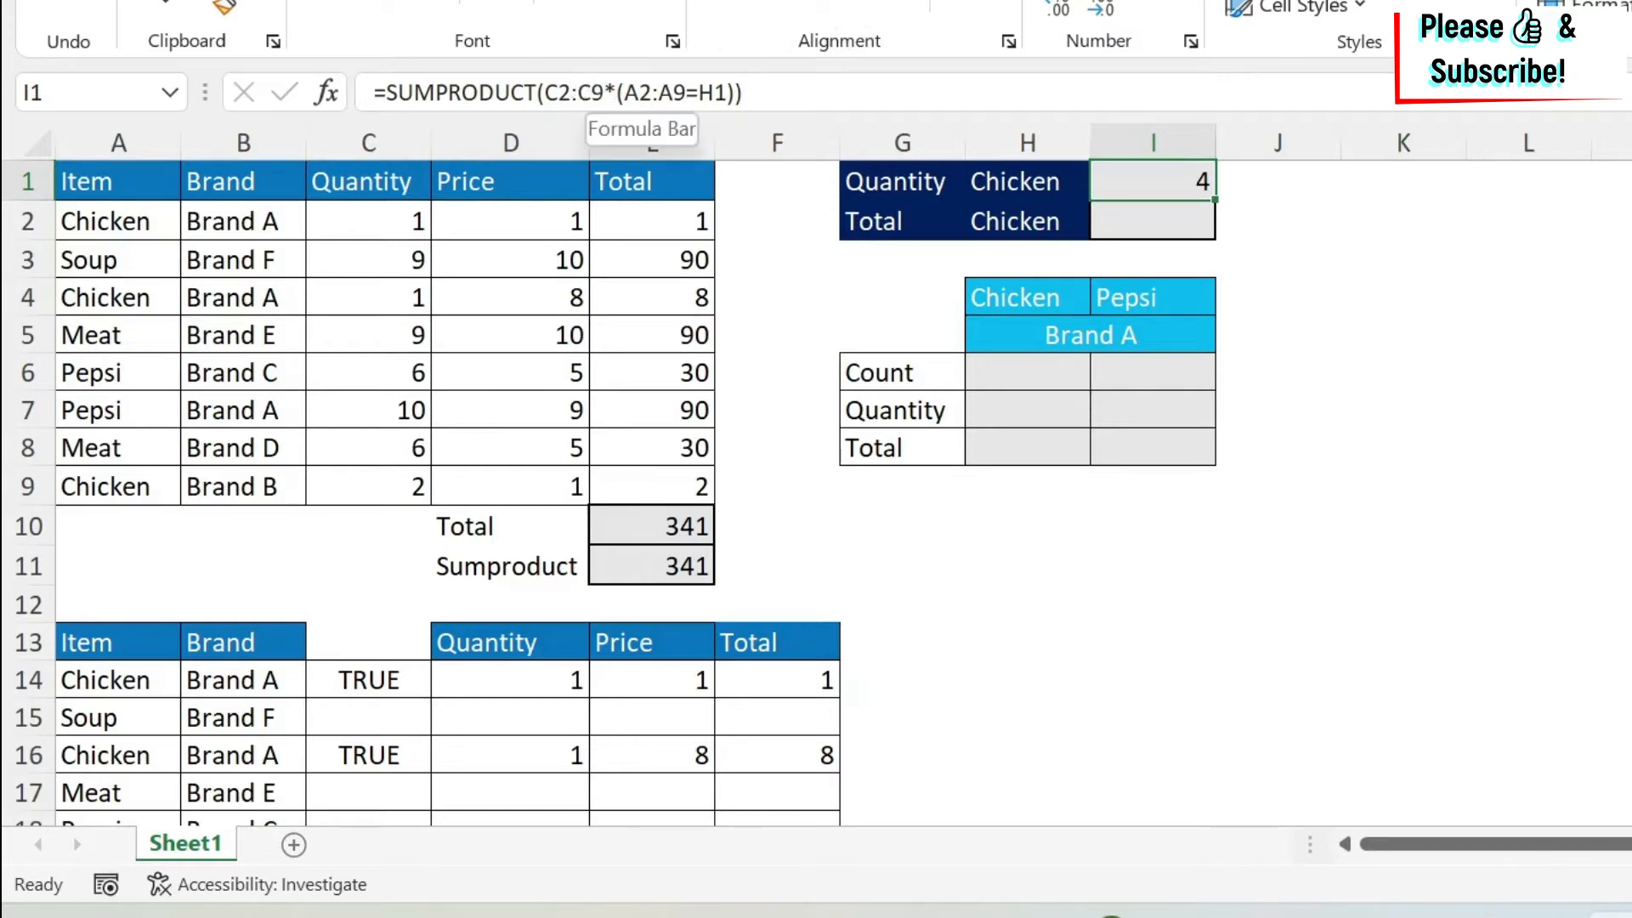
# Evaluate only the A2:A9=H1 condition inside I1's formula to inspect its array, leaving the formula without saving the evaluation.
pyautogui.moveTo(627, 92); pyautogui.dragTo(728, 92)
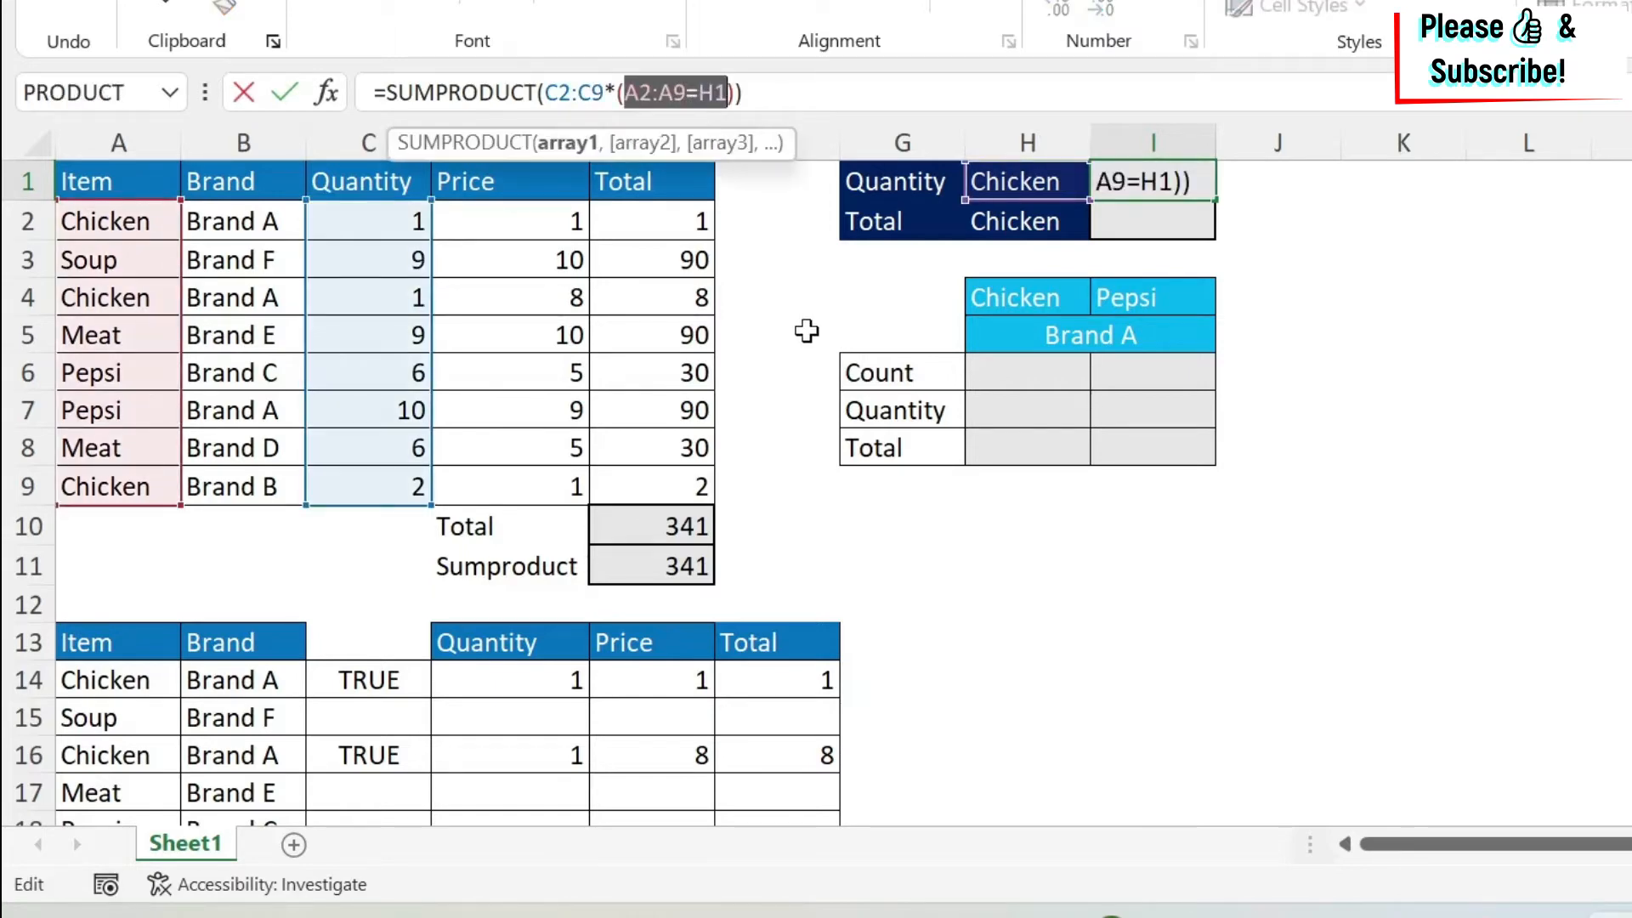
pyautogui.press('F9')
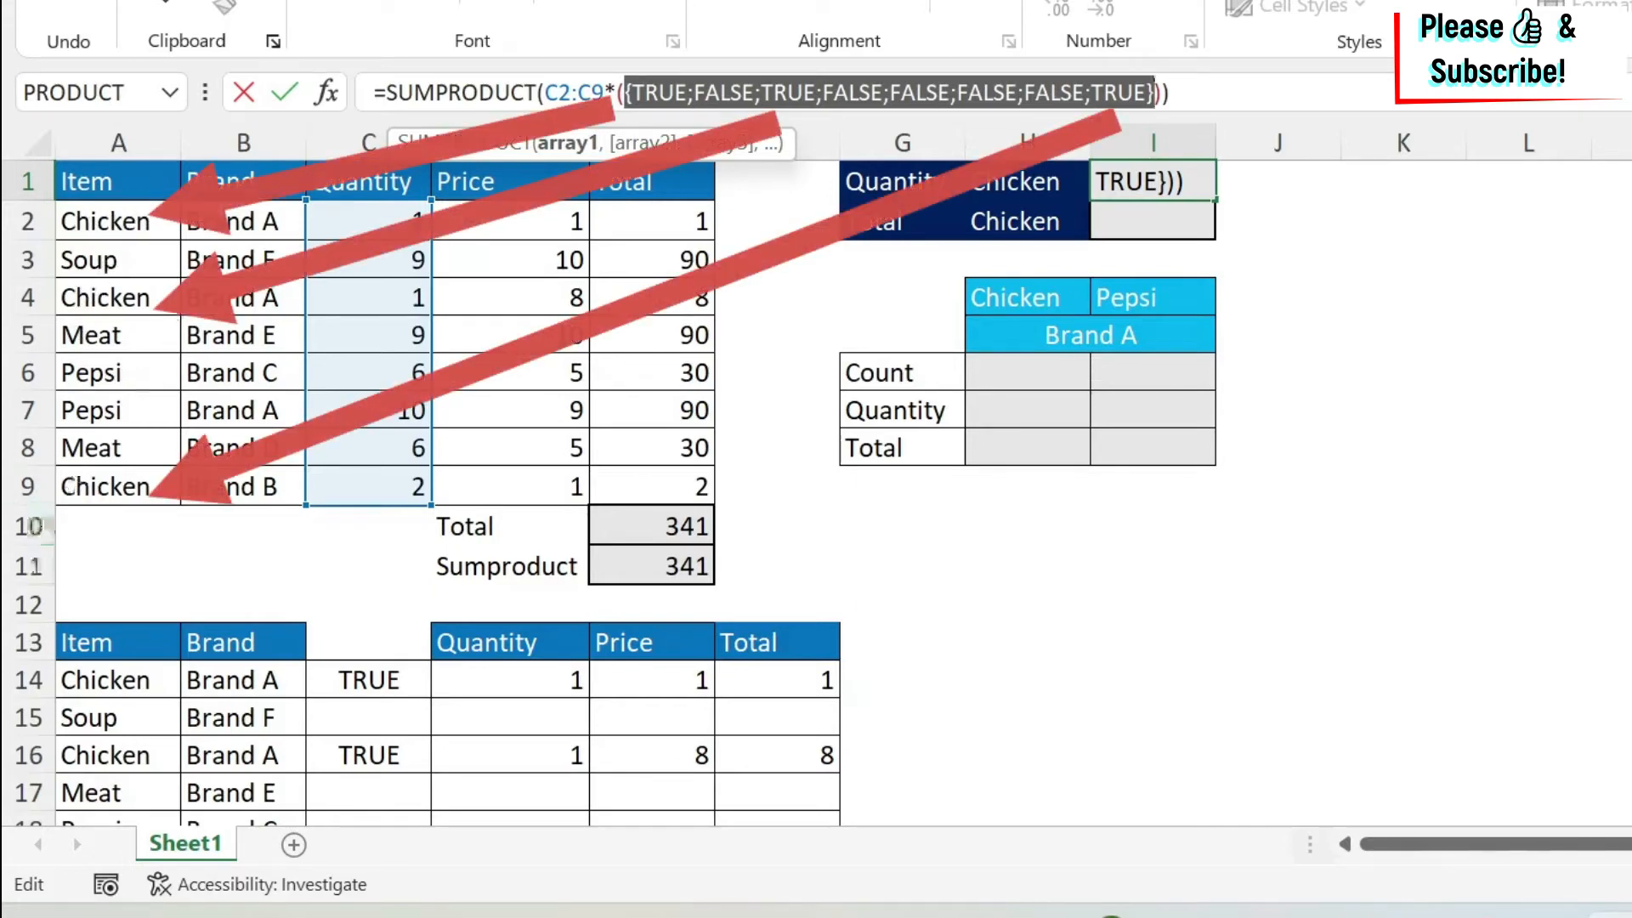
pyautogui.press('Escape')
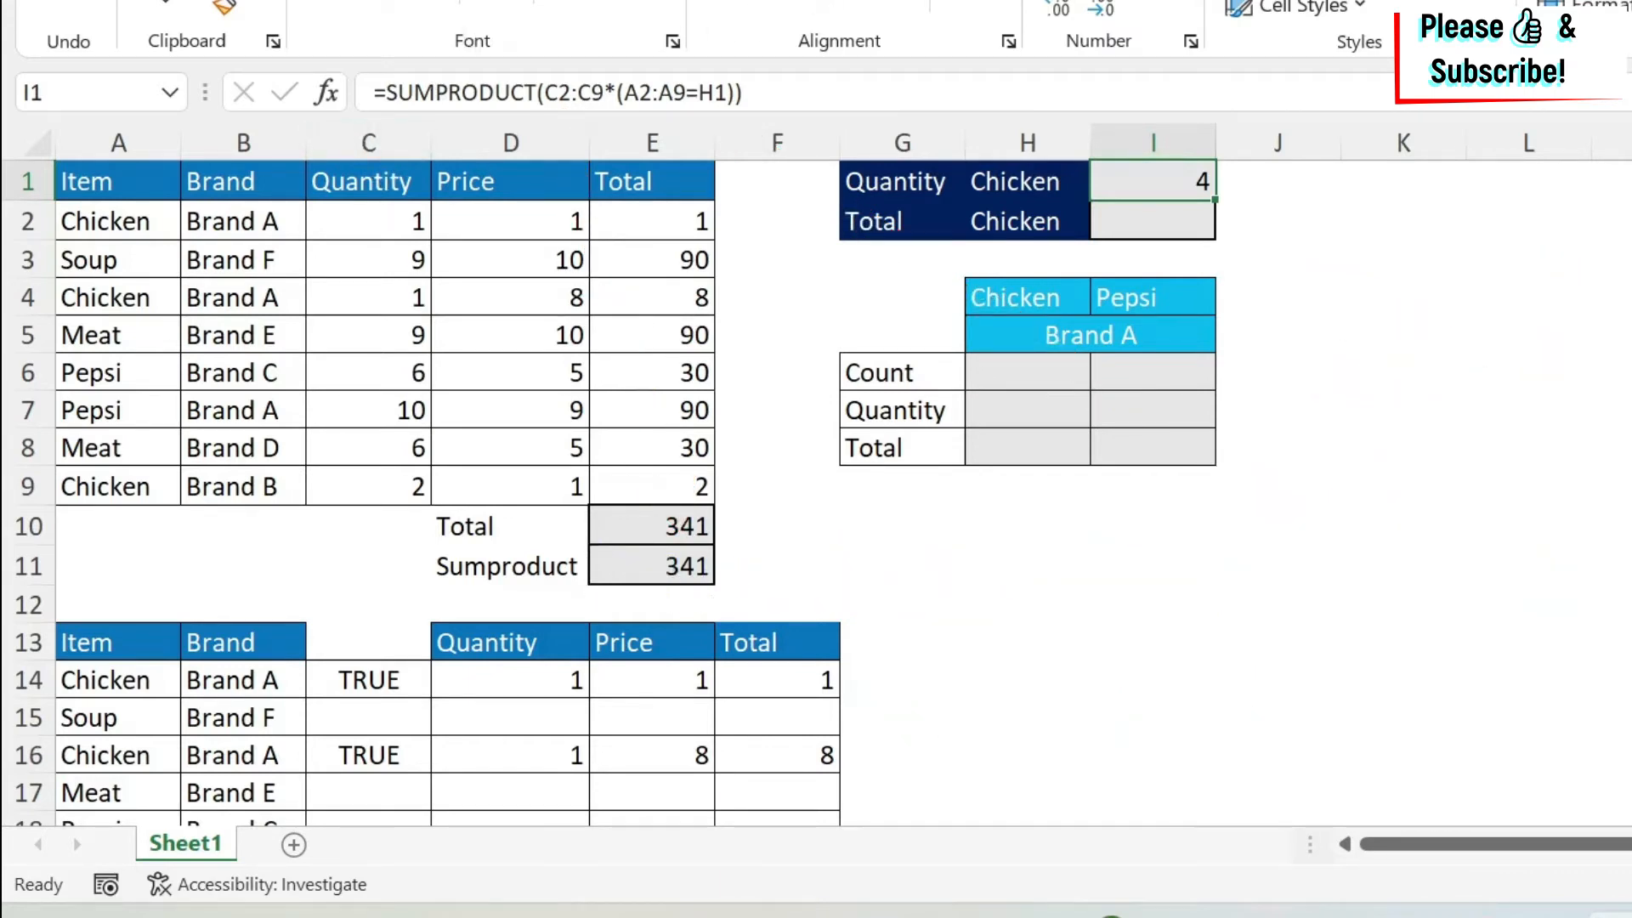
# Change the formula in I1 to =SUMPRODUCT(C2:C9,1*(A2:A9=H1)), using a comma and multiplying the condition by 1.
pyautogui.click(617, 91)
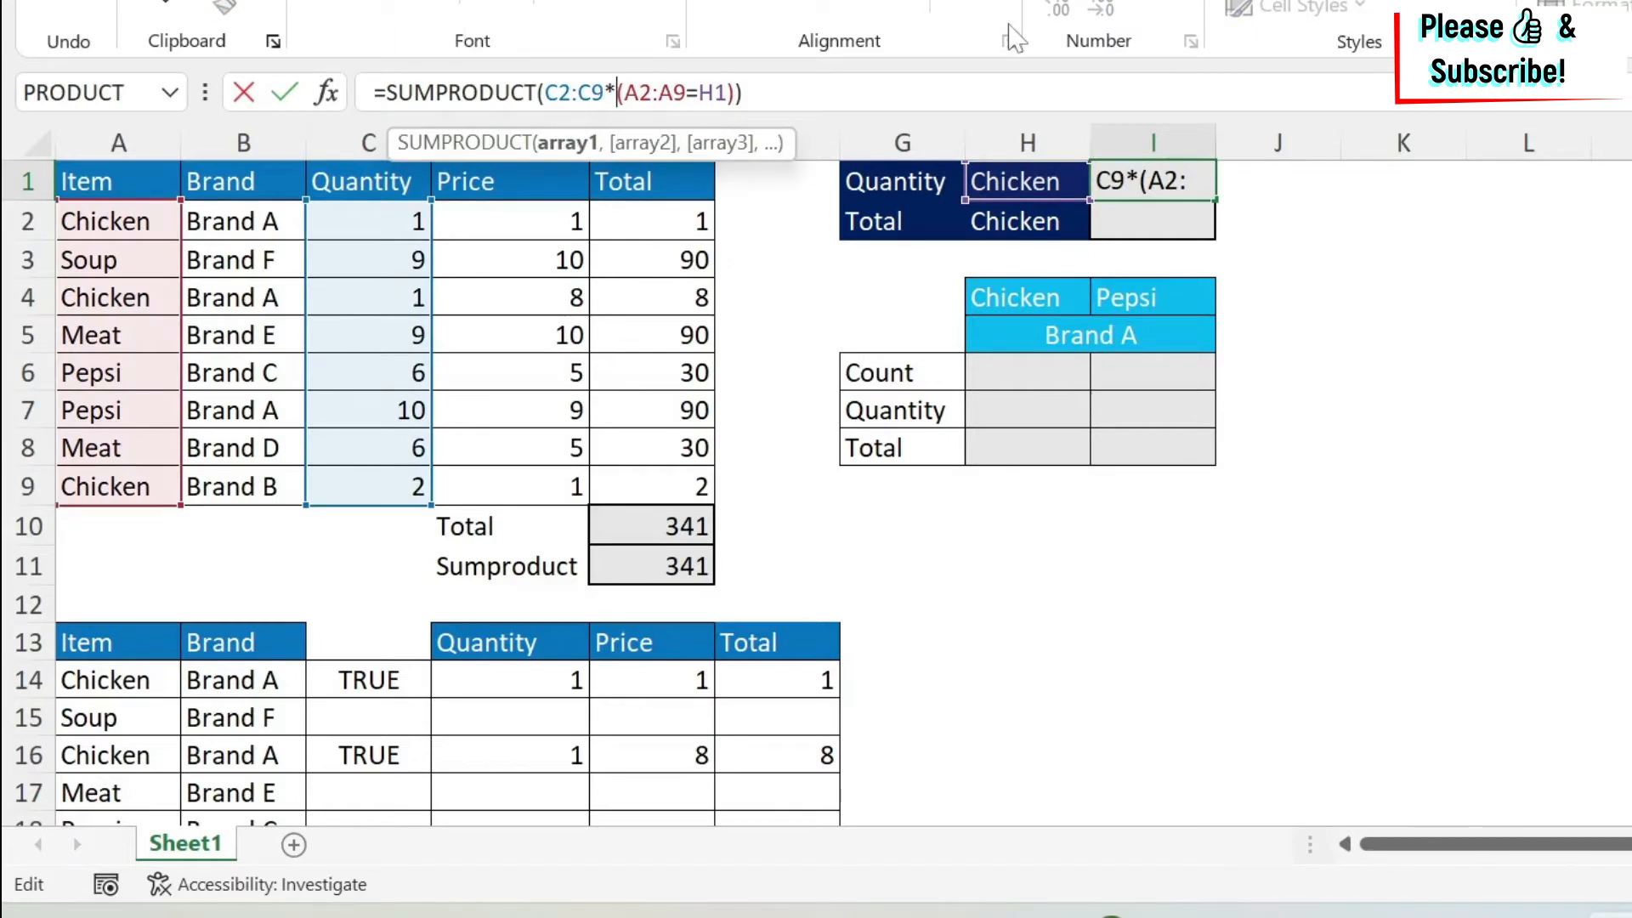
pyautogui.press('BackSpace')
pyautogui.write(',')
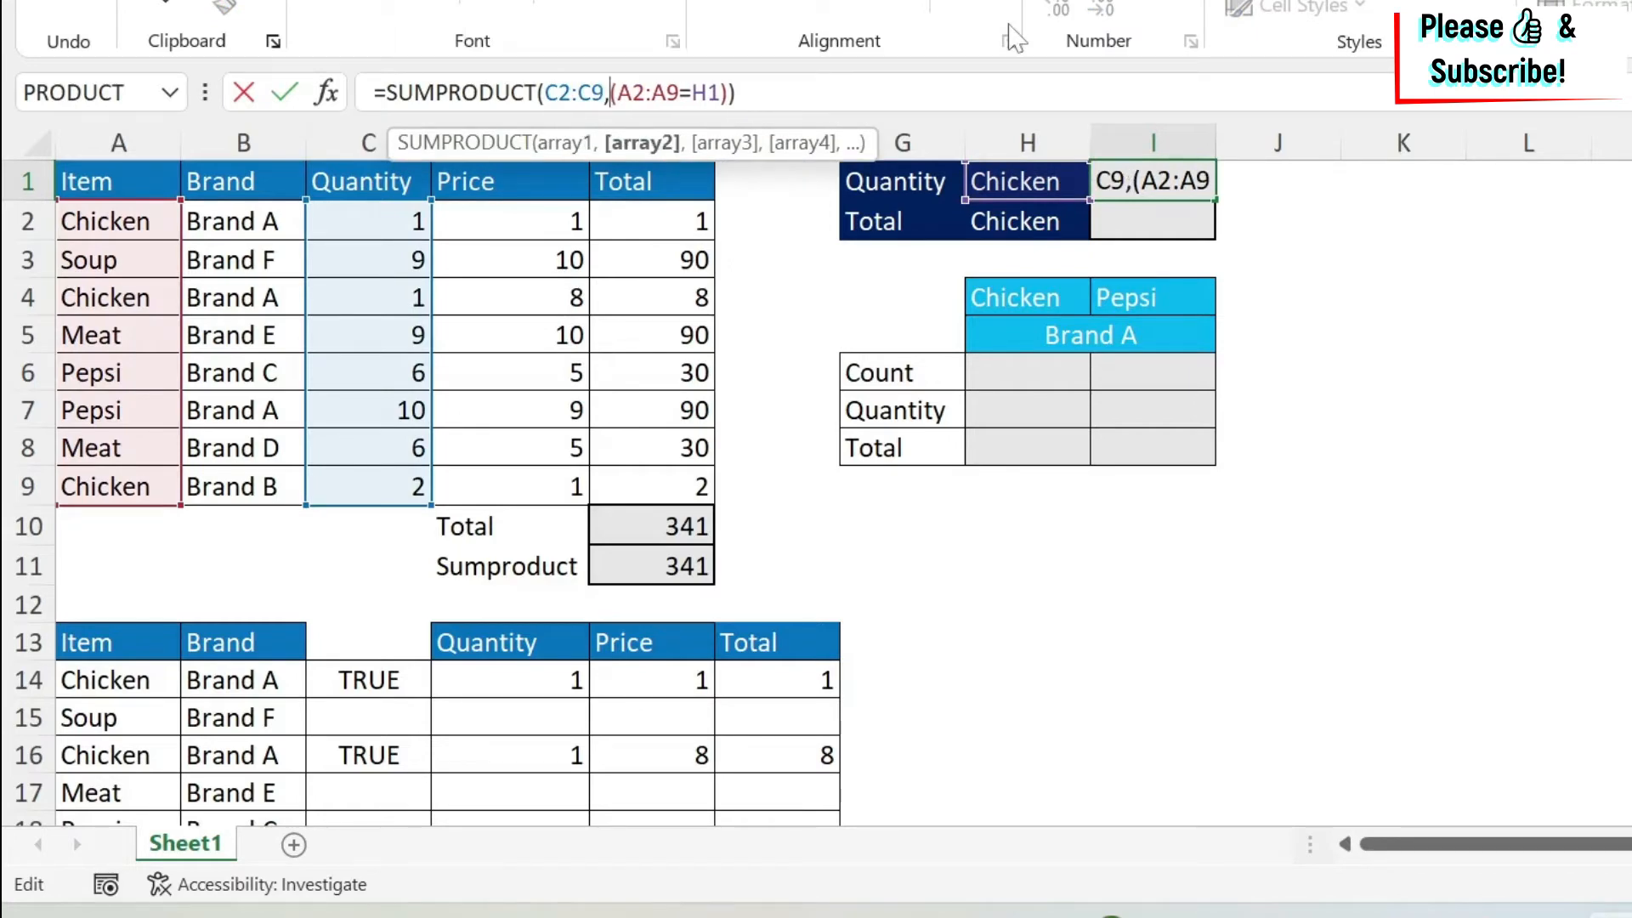
pyautogui.write('1')
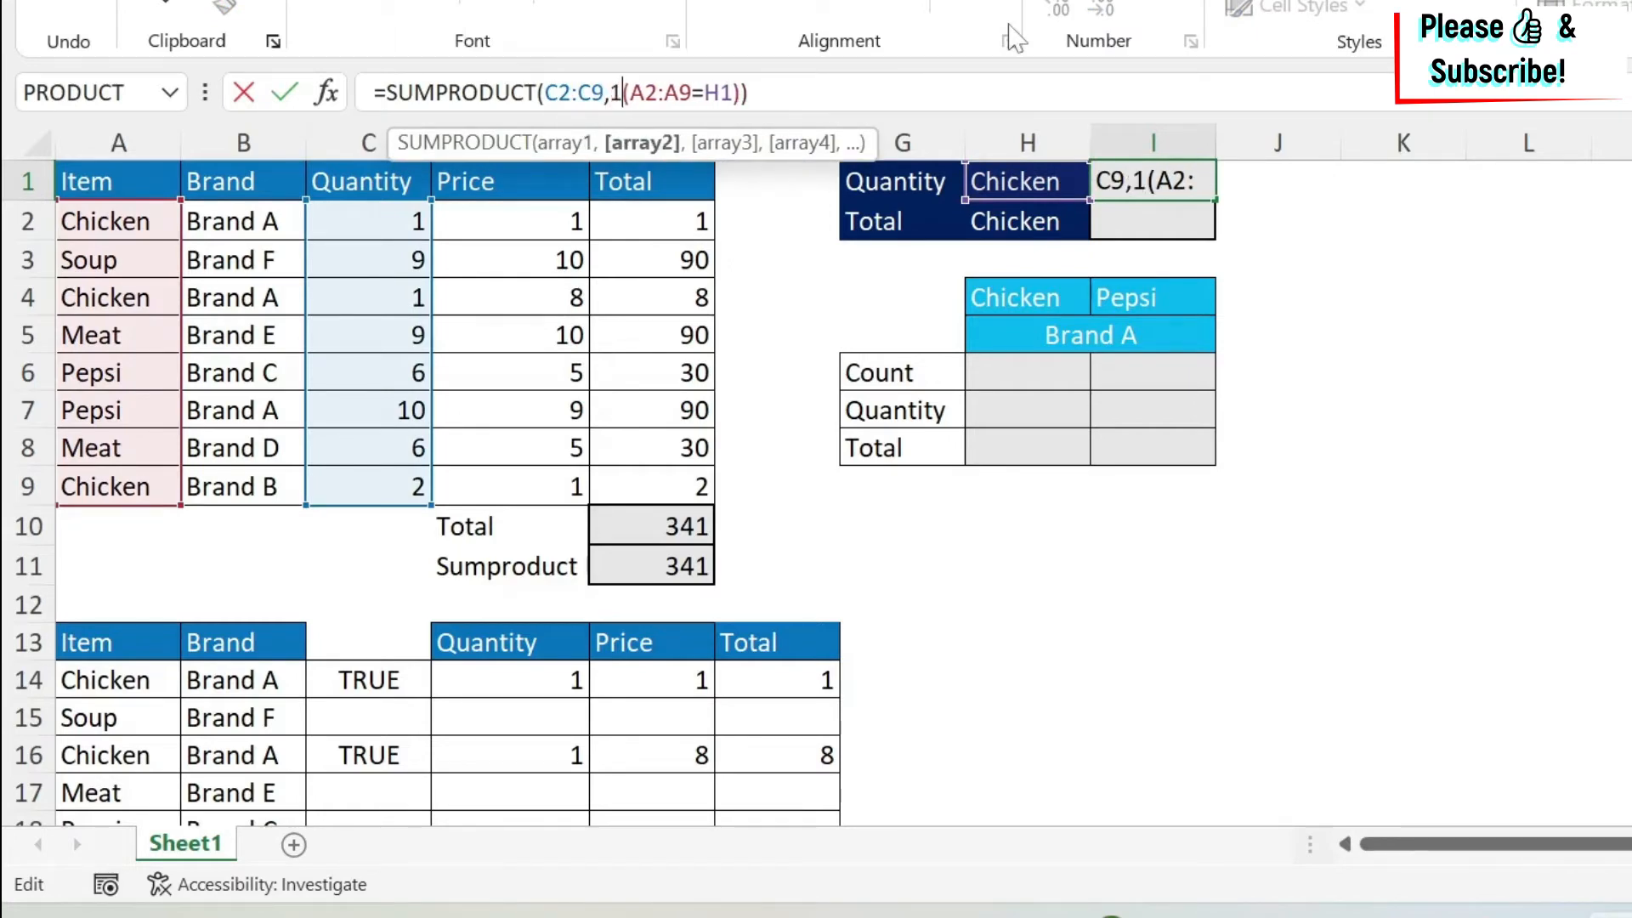
pyautogui.write('*')
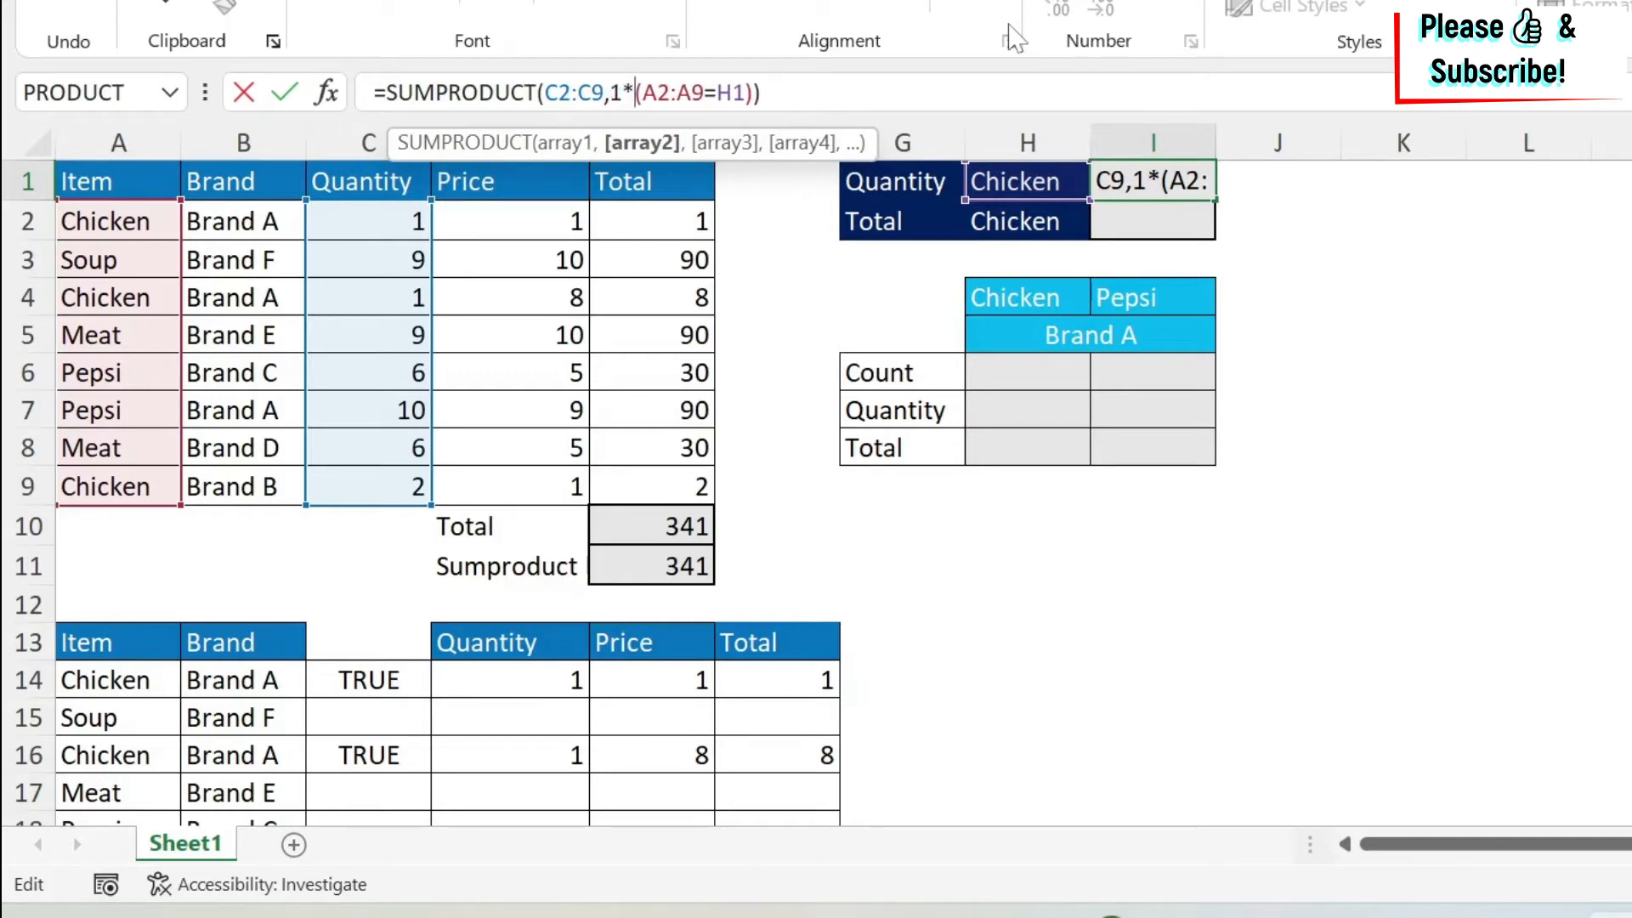
pyautogui.press('Return')
# Replace the 1* before the condition in I1 with a double minus, giving =SUMPRODUCT(C2:C9,--(A2:A9=H1)).
pyautogui.click(1133, 179)
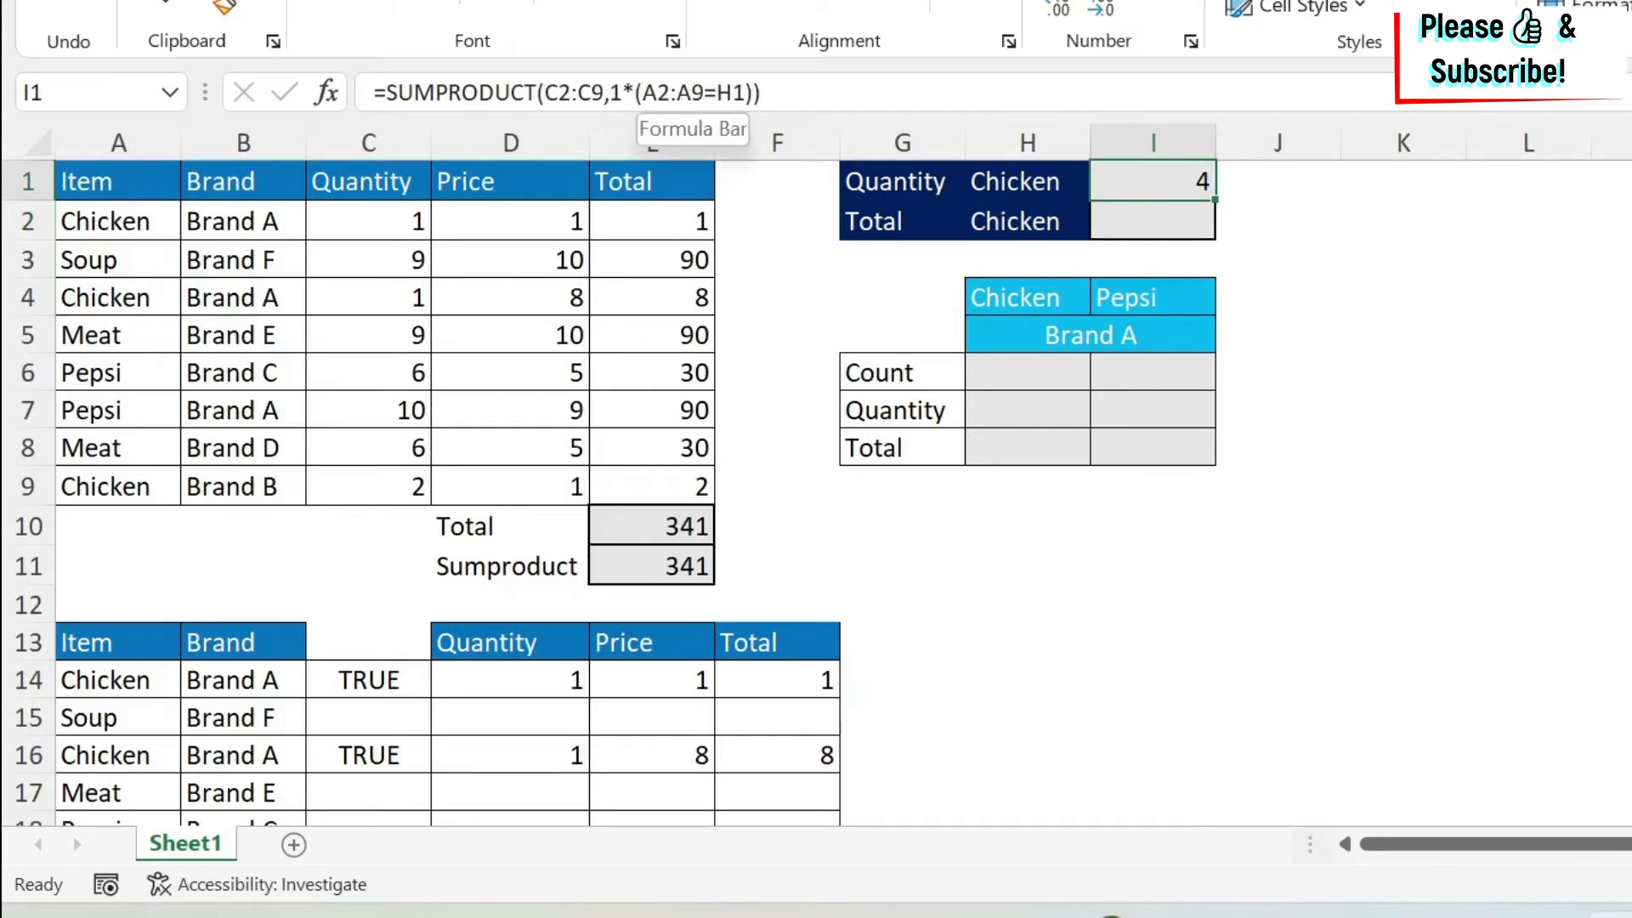
pyautogui.click(636, 93)
pyautogui.press('BackSpace')
pyautogui.press('BackSpace')
pyautogui.write('--')
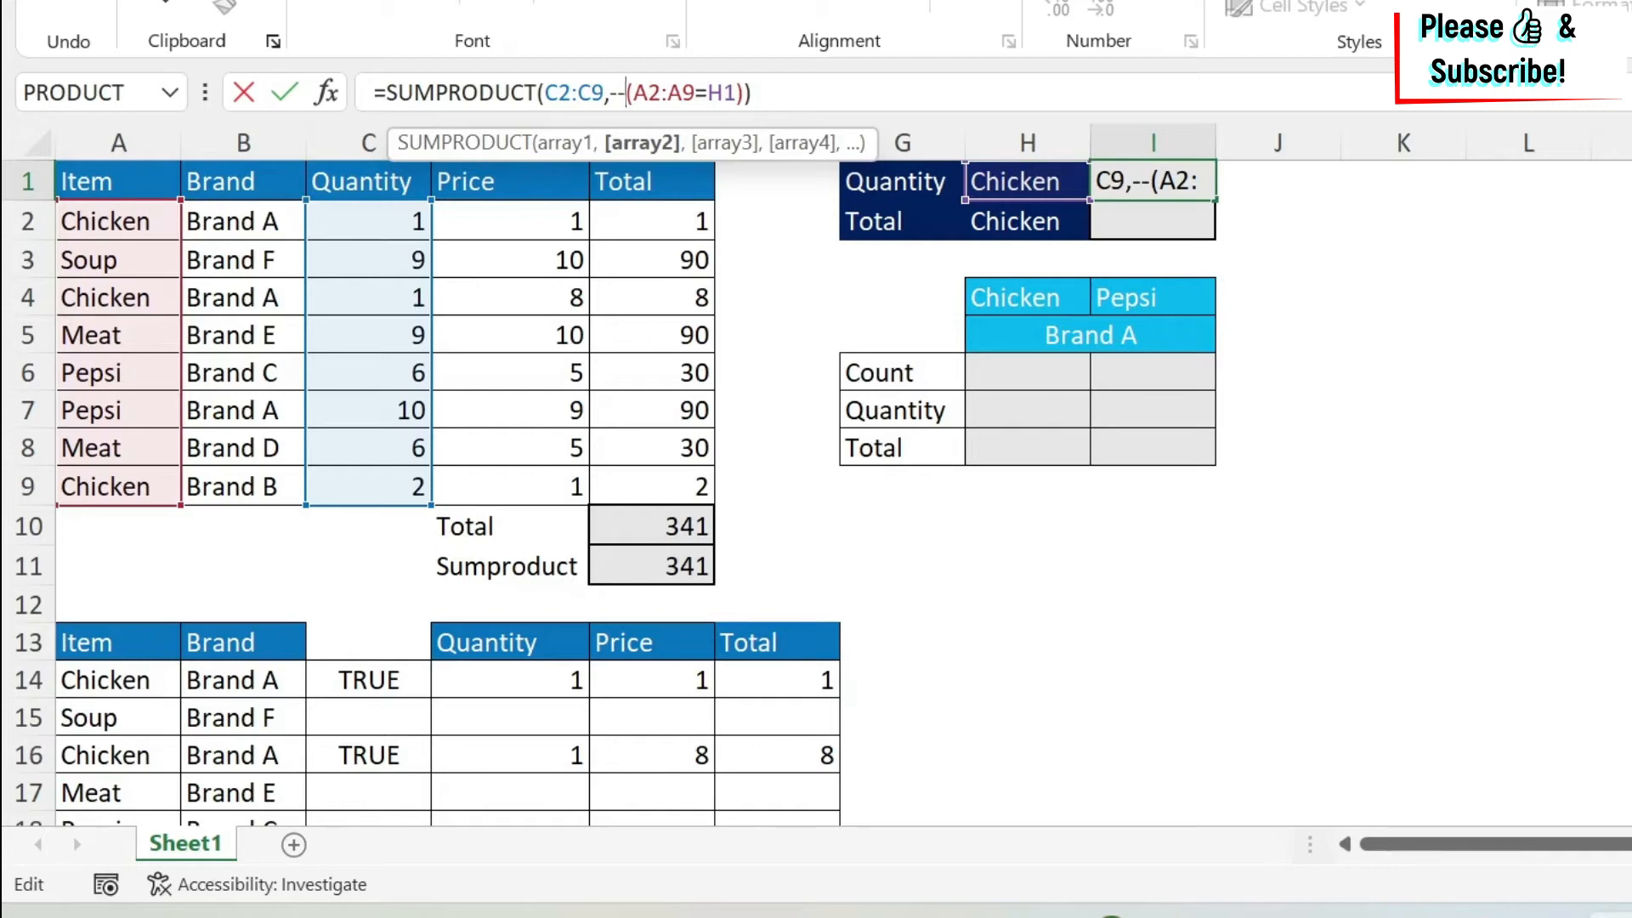
pyautogui.press('Return')
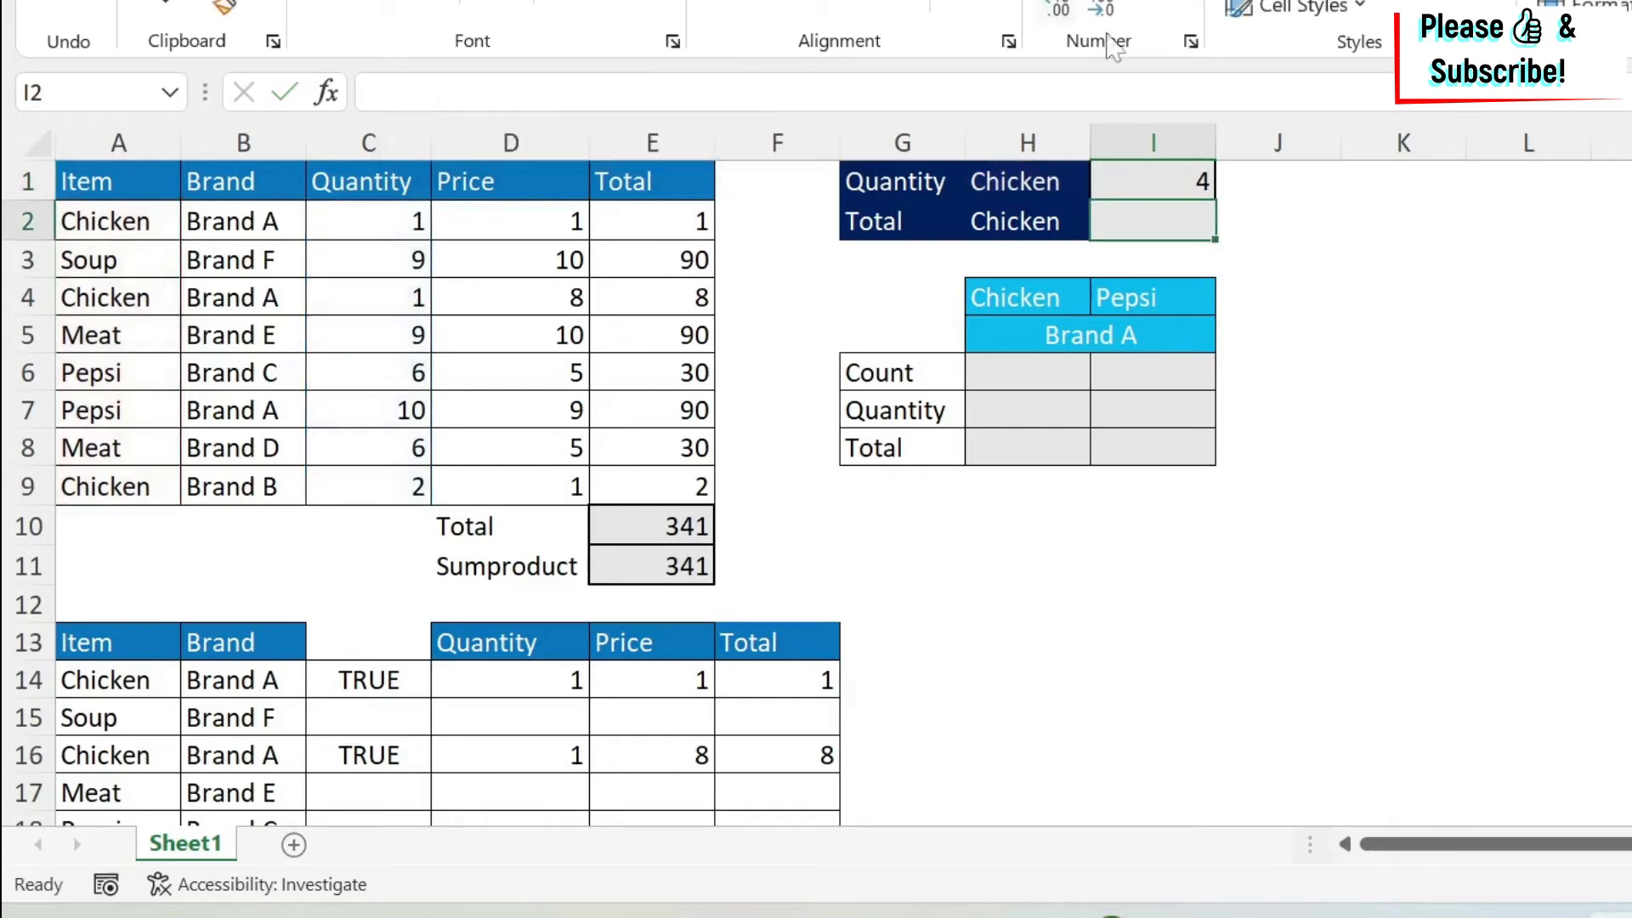
pyautogui.click(1157, 180)
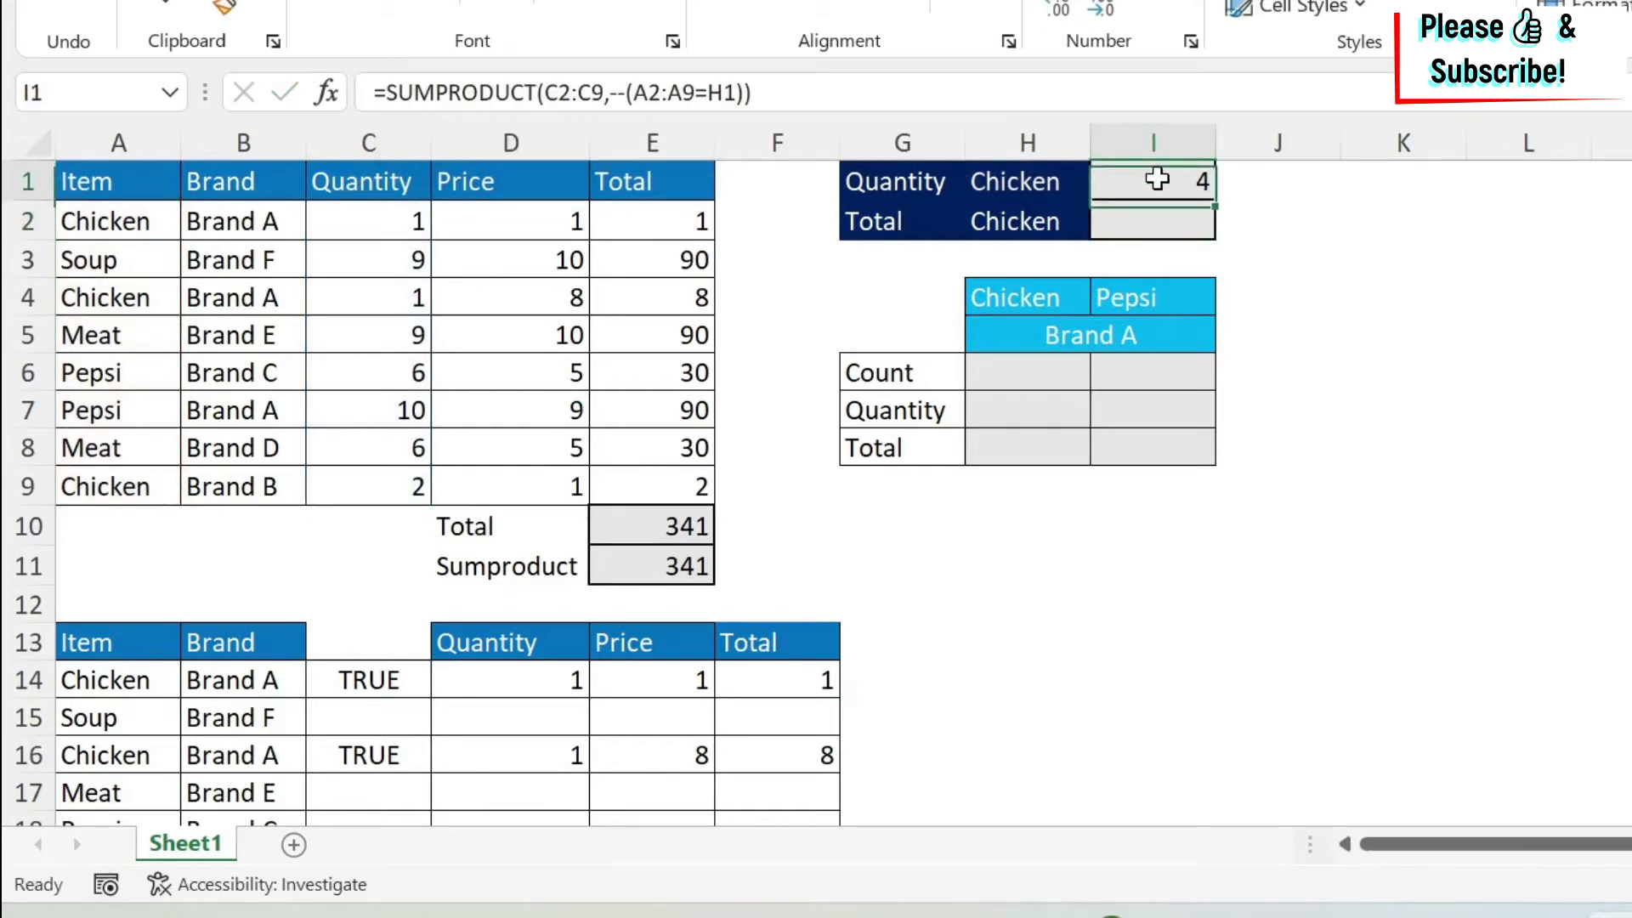
# Change the formula in I1 back to multiplication, giving =SUMPRODUCT(C2:C9*(A2:A9=H1)).
pyautogui.click(607, 91)
pyautogui.press('Delete')
pyautogui.press('Delete')
pyautogui.press('BackSpace')
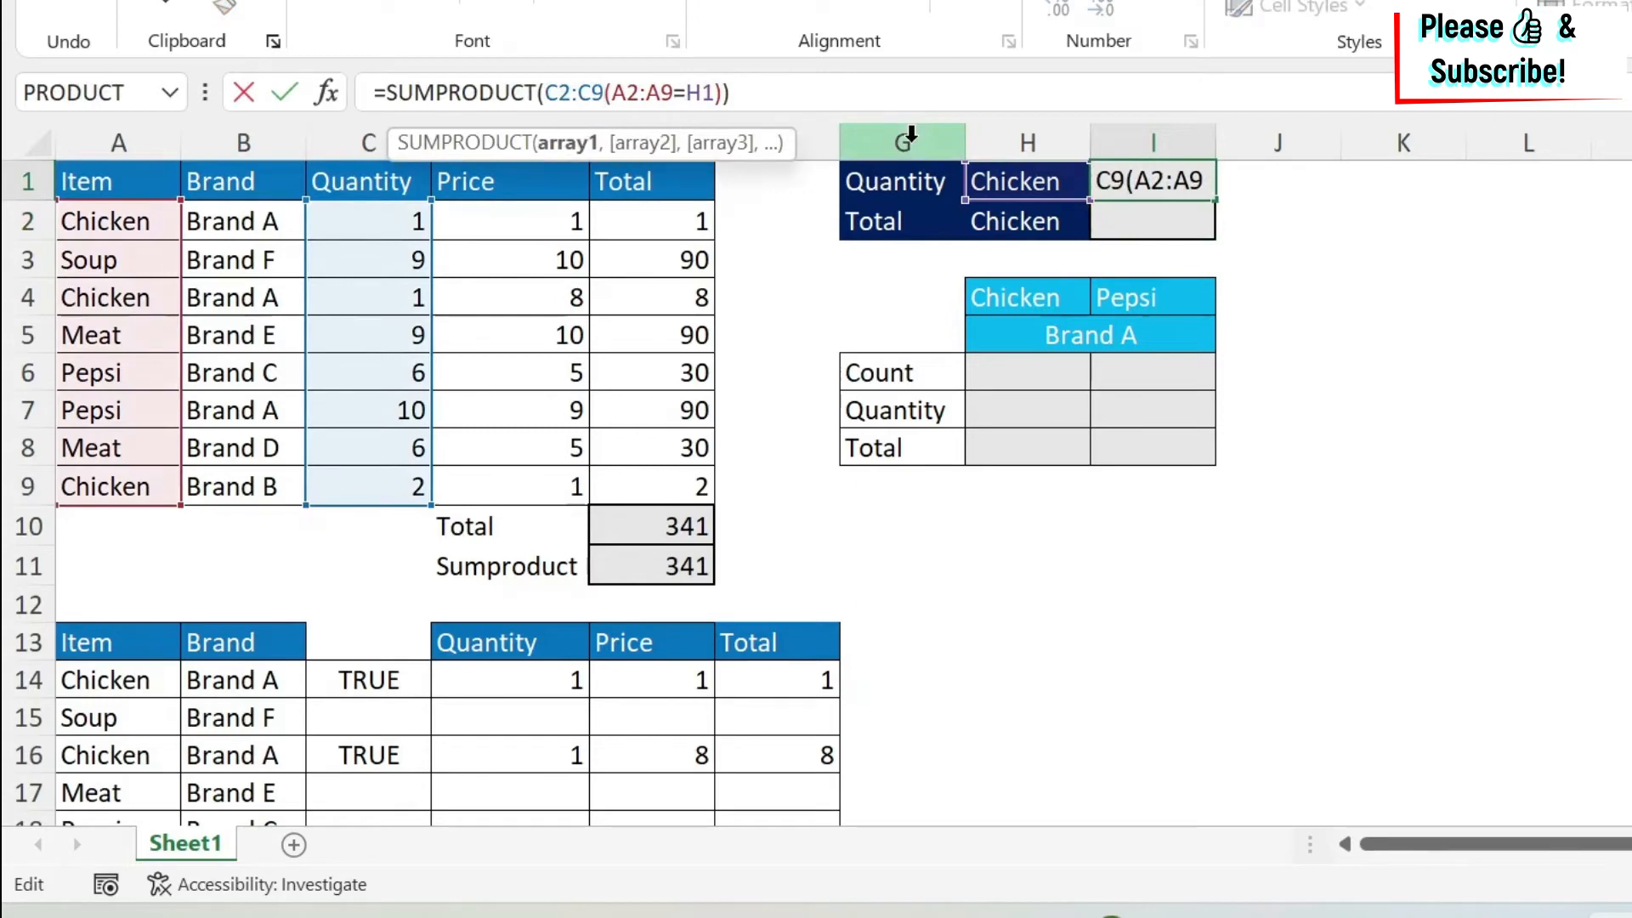
pyautogui.write('*')
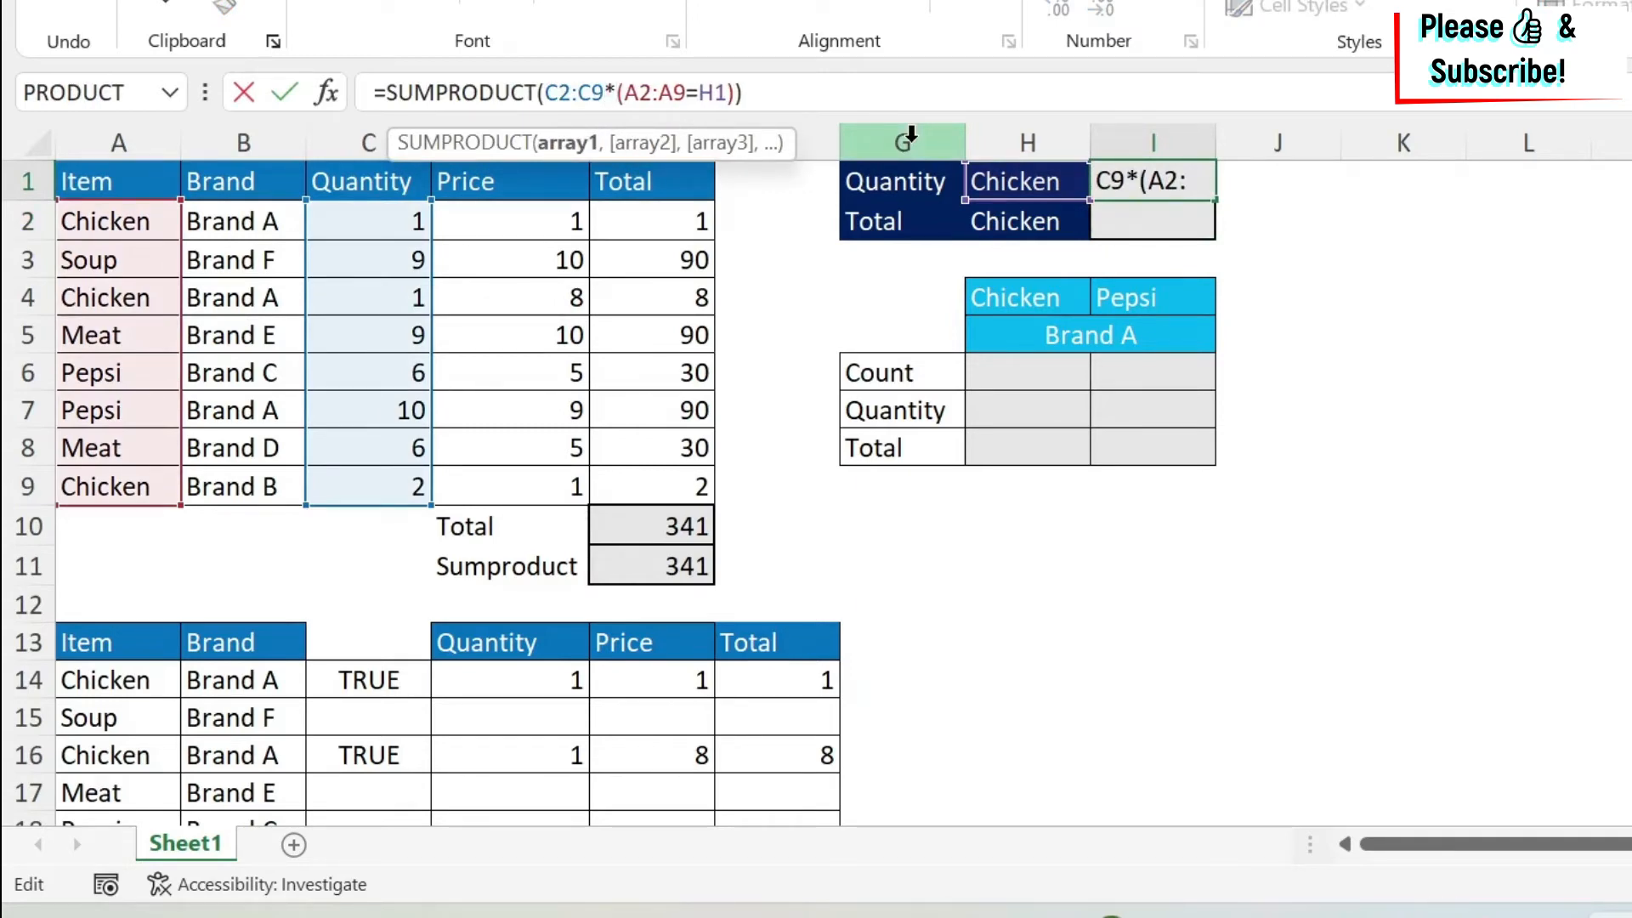
pyautogui.press('Return')
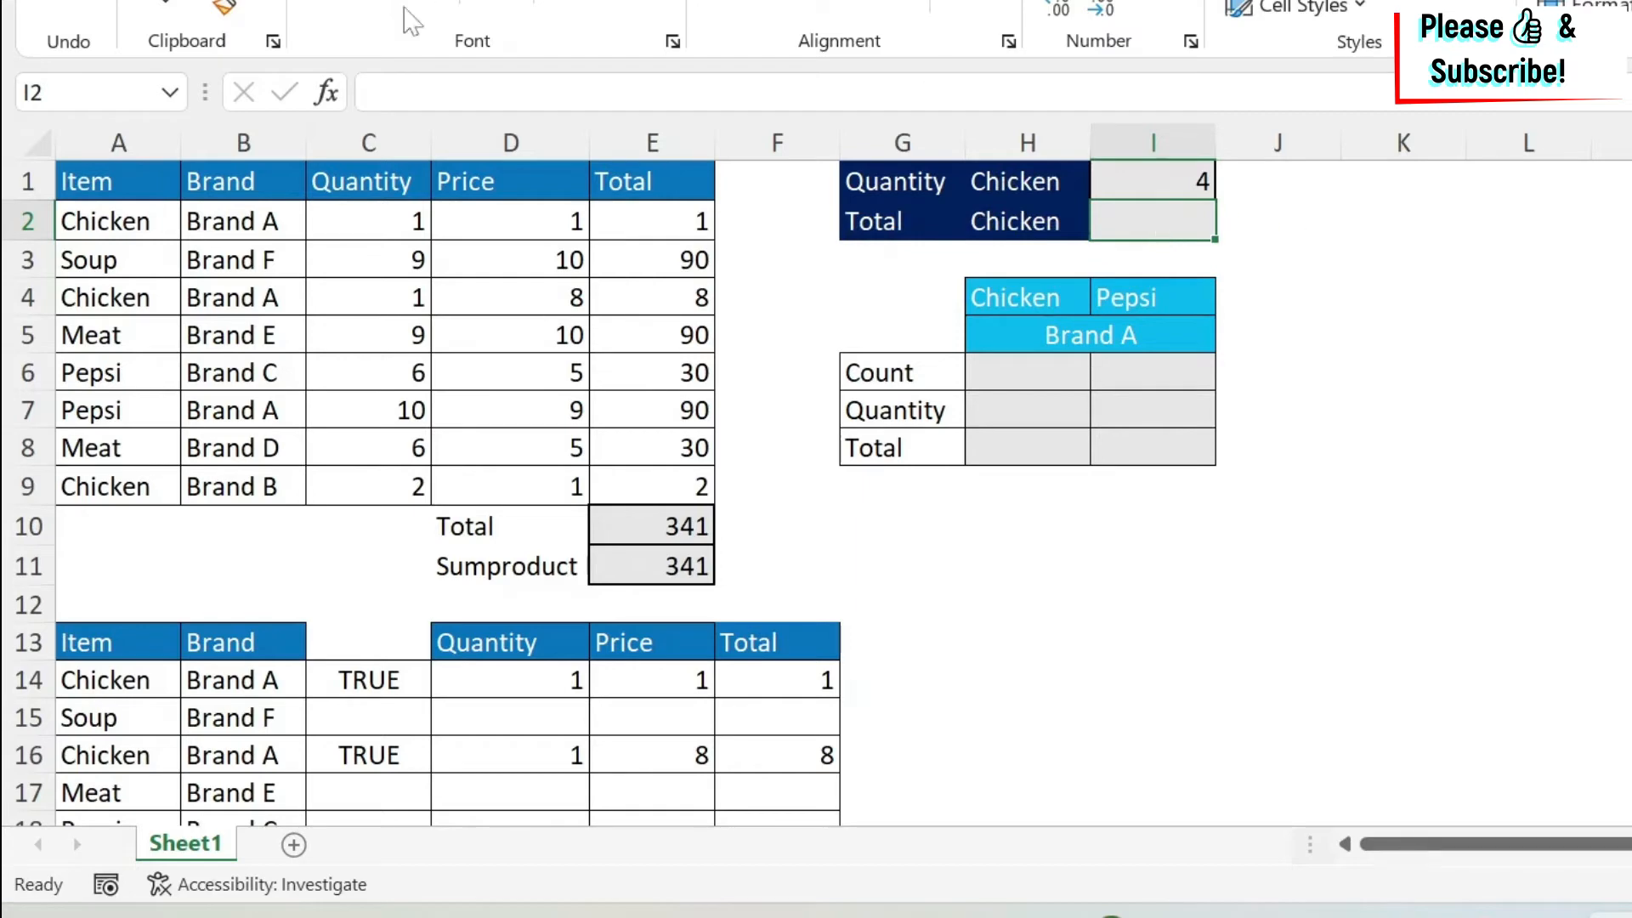
# Begin a SUMPRODUCT formula in I2 that multiplies the quantities C2:C9 by the prices D2:D9.
pyautogui.click(378, 92)
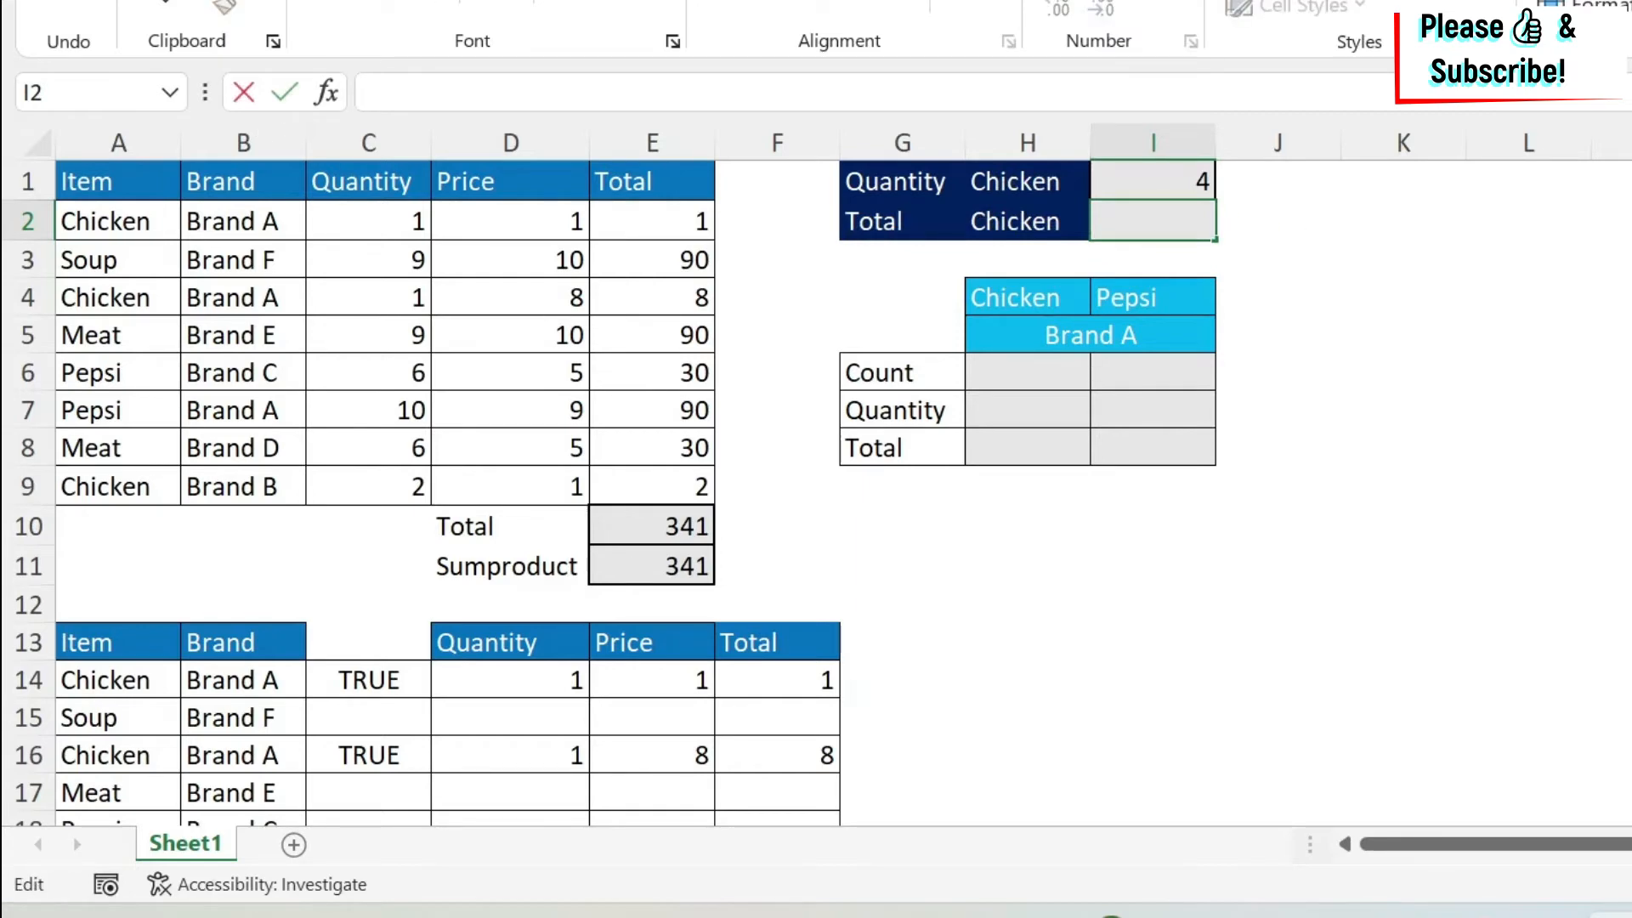
pyautogui.write('=sumproduct(')
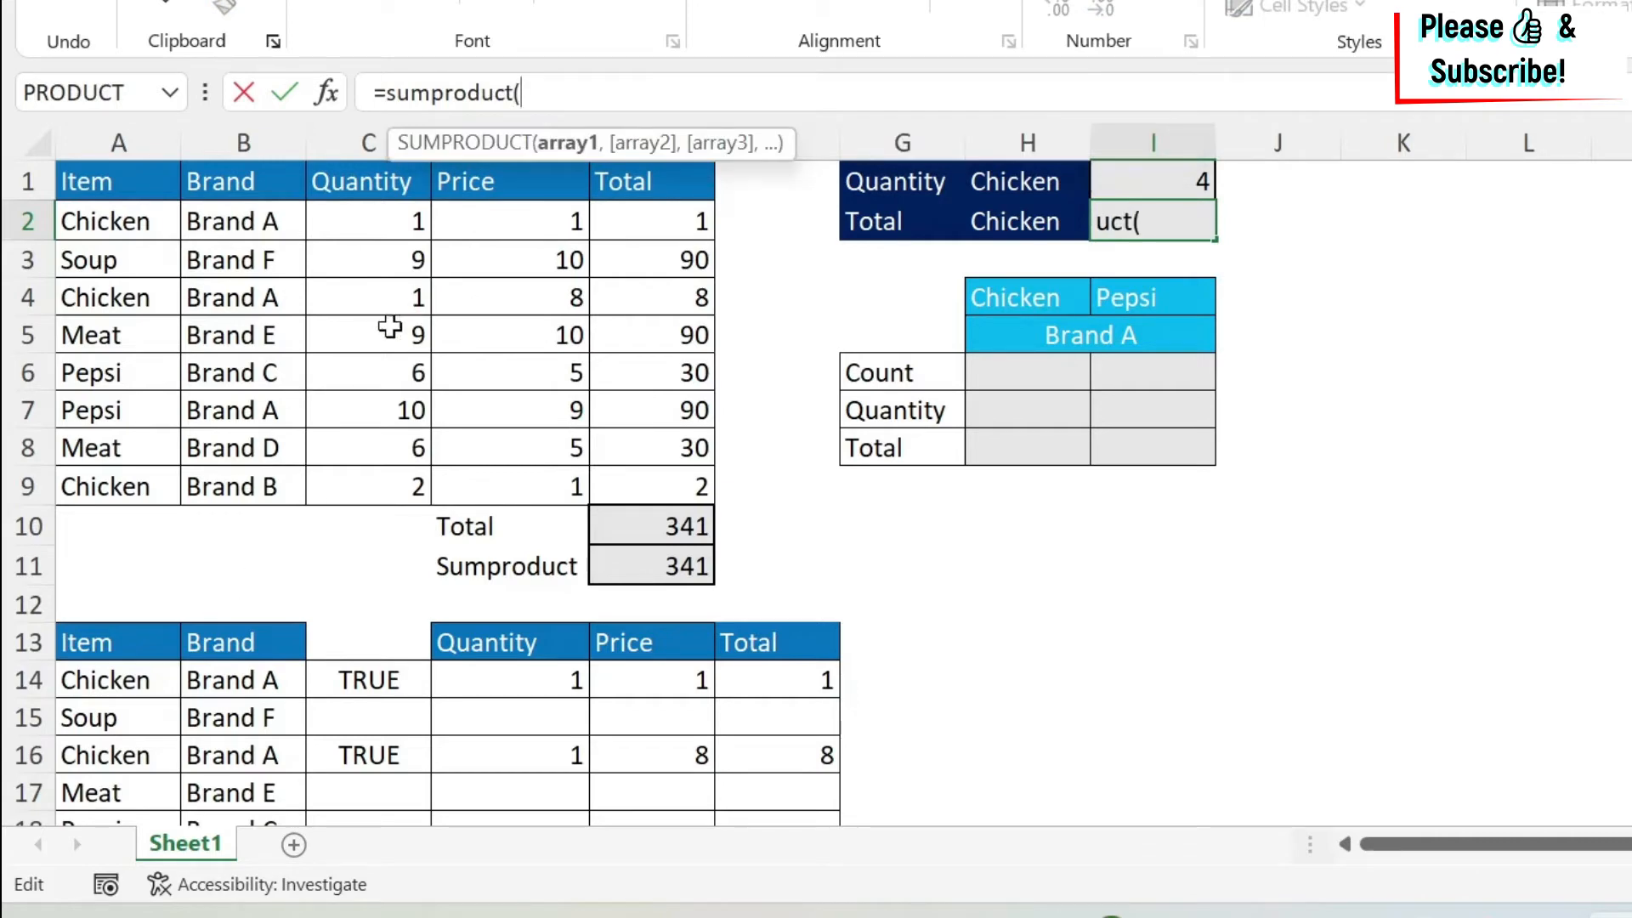
pyautogui.moveTo(382, 222); pyautogui.dragTo(354, 490)
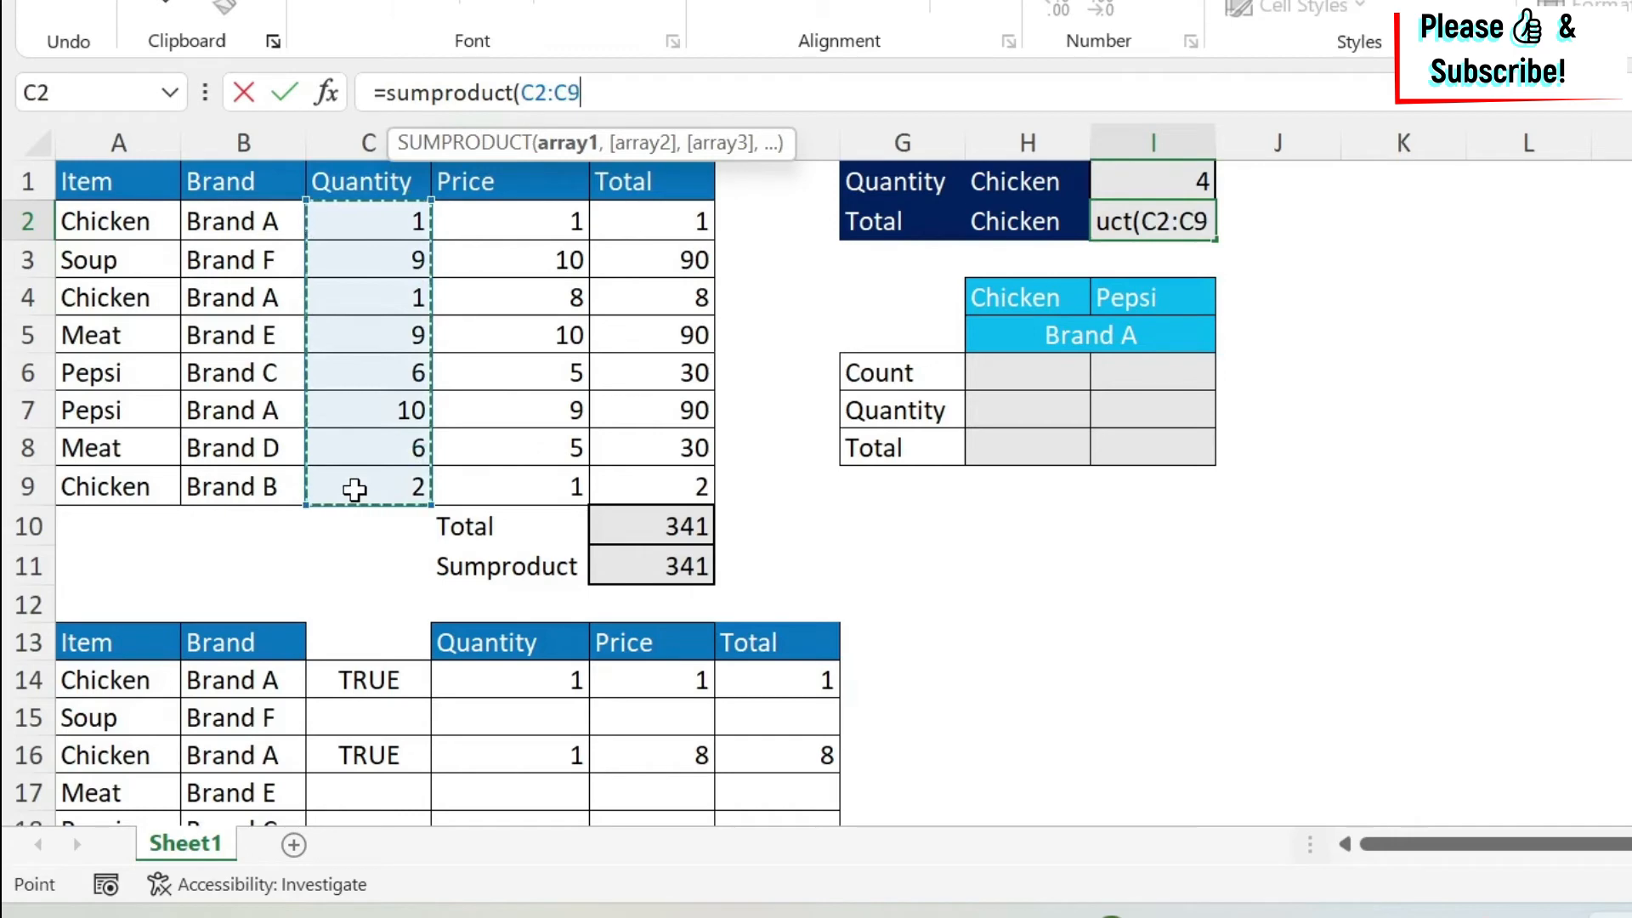
pyautogui.write('*')
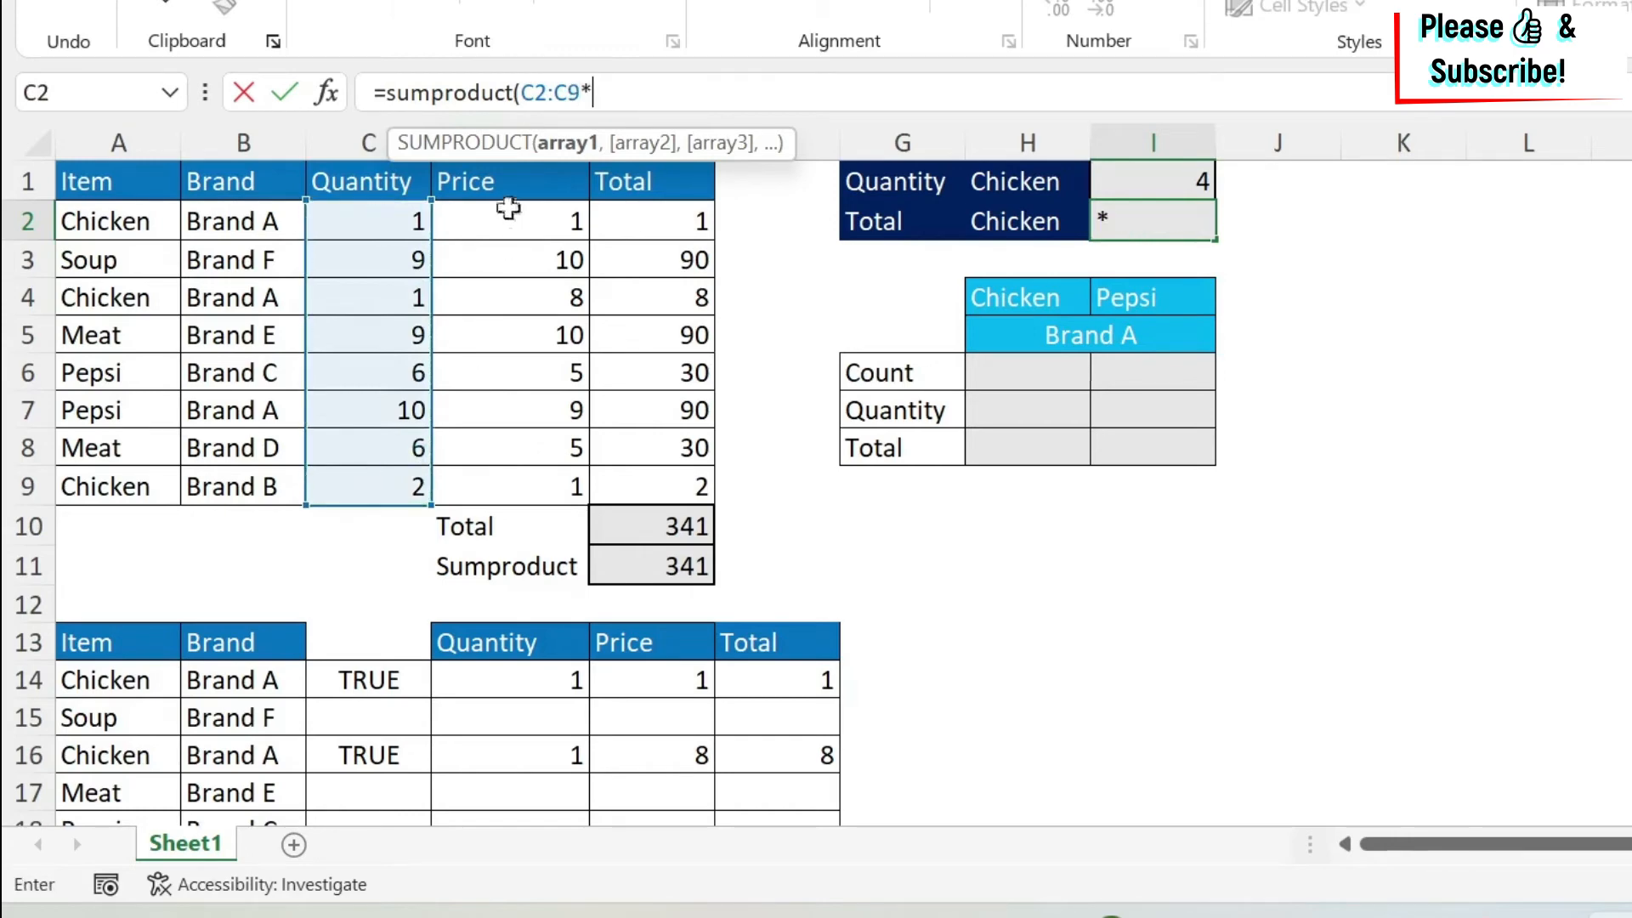
pyautogui.moveTo(508, 208); pyautogui.dragTo(521, 494)
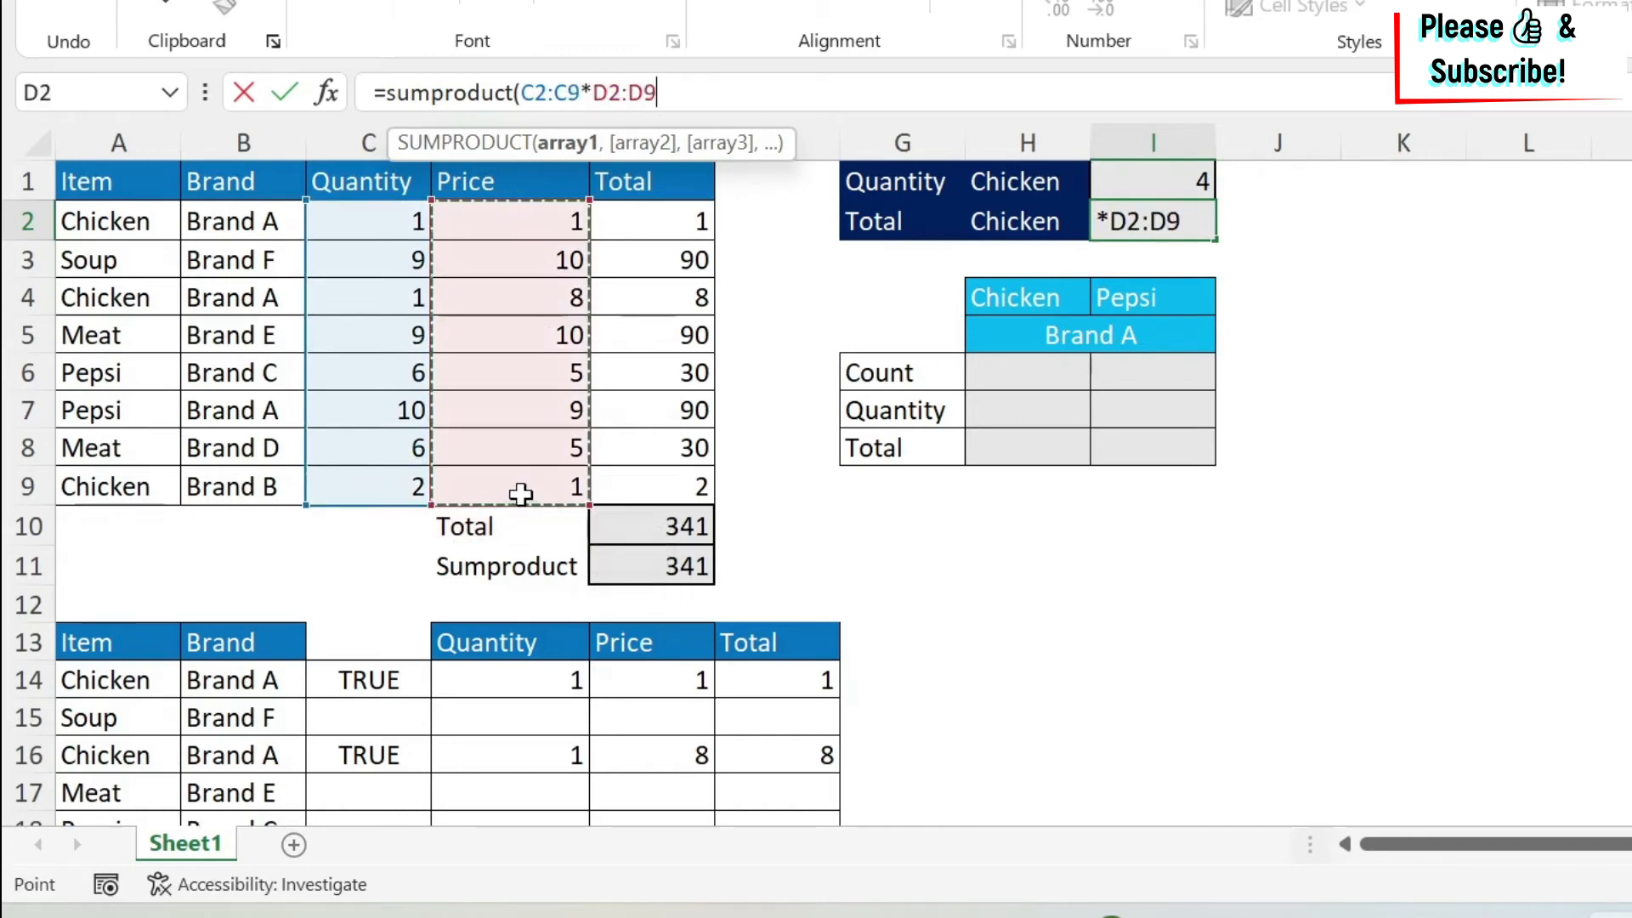
# Complete the formula in I2 with the item condition, giving =SUMPRODUCT(C2:C9*D2:D9*(A2:A9=H2)).
pyautogui.write('*')
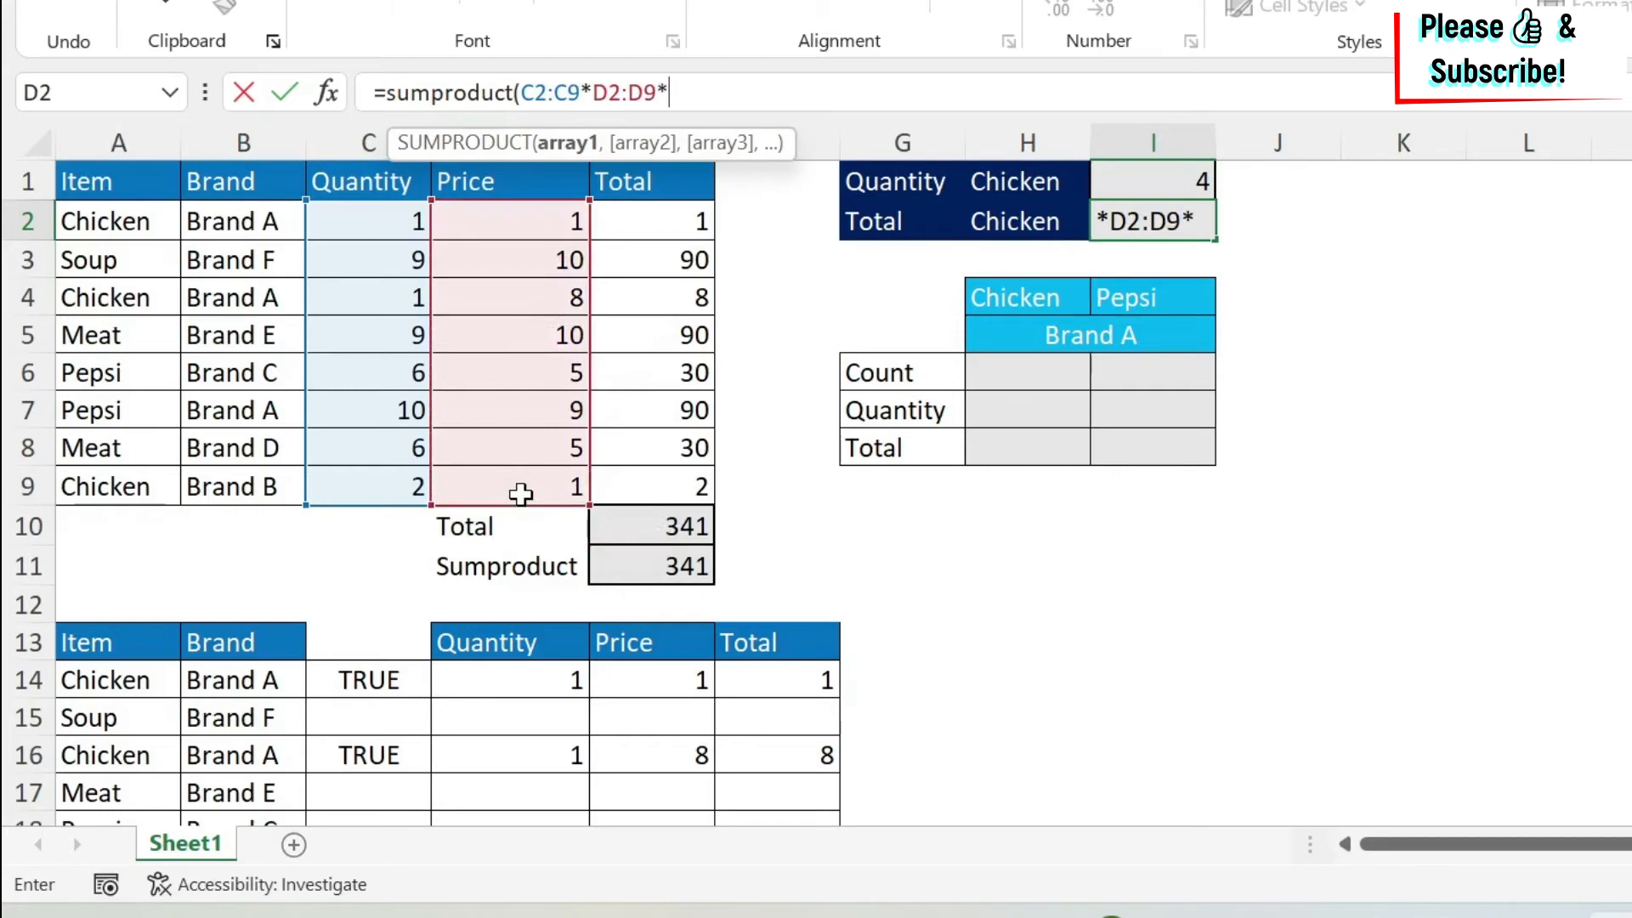
pyautogui.write('())')
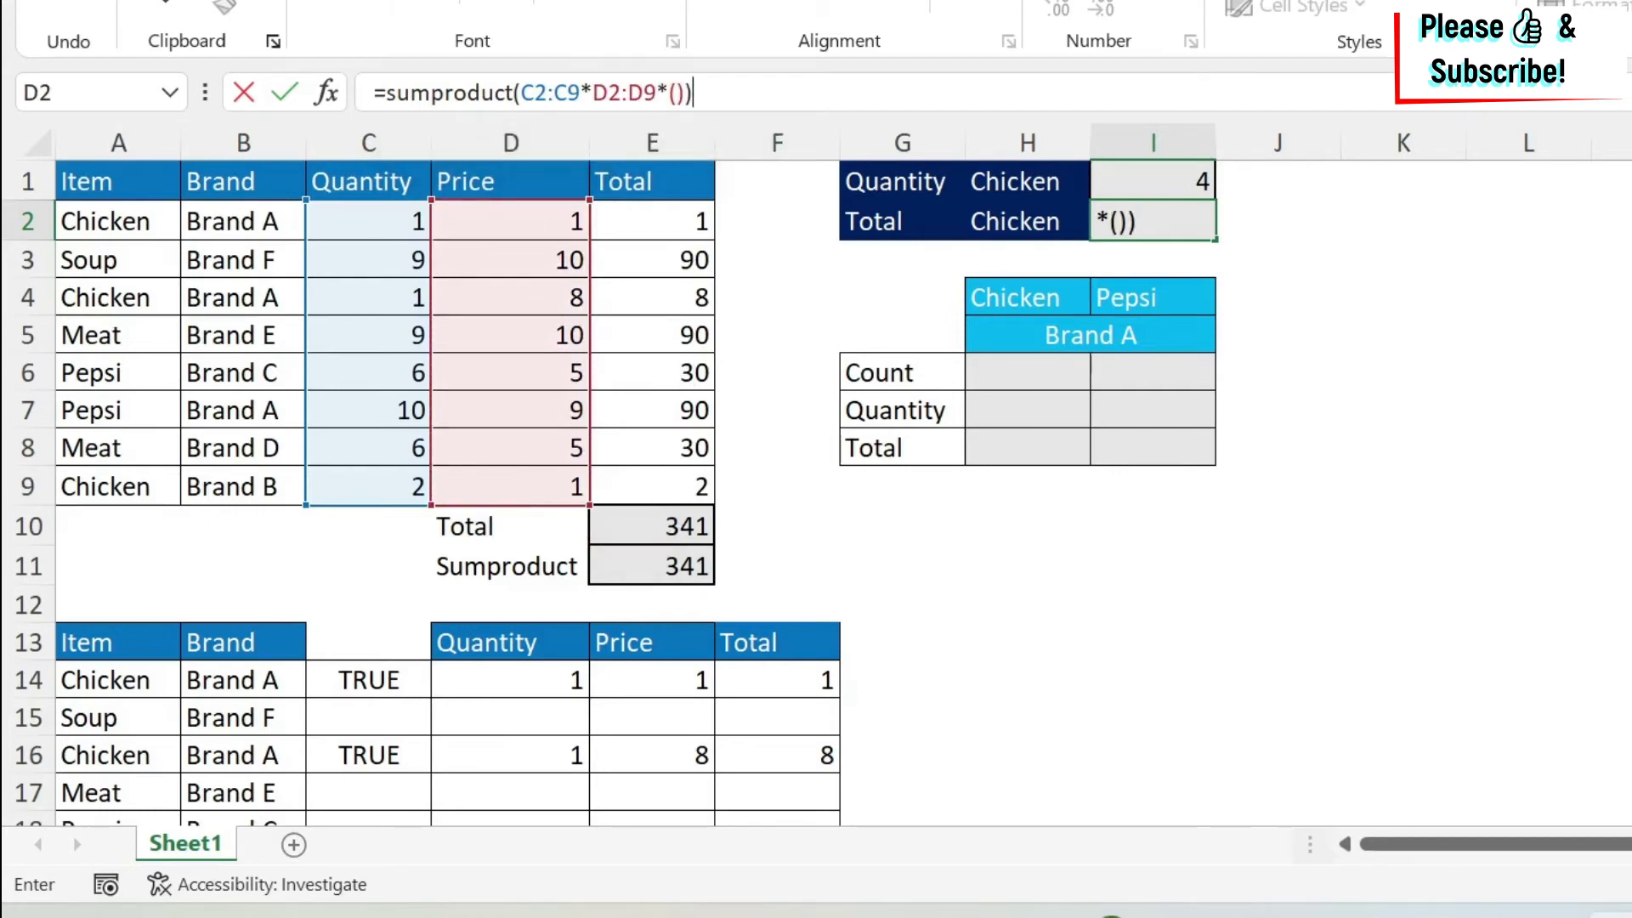
pyautogui.press('F2')
pyautogui.press('Left')
pyautogui.press('Left')
pyautogui.moveTo(116, 210); pyautogui.dragTo(132, 468)
pyautogui.write('=')
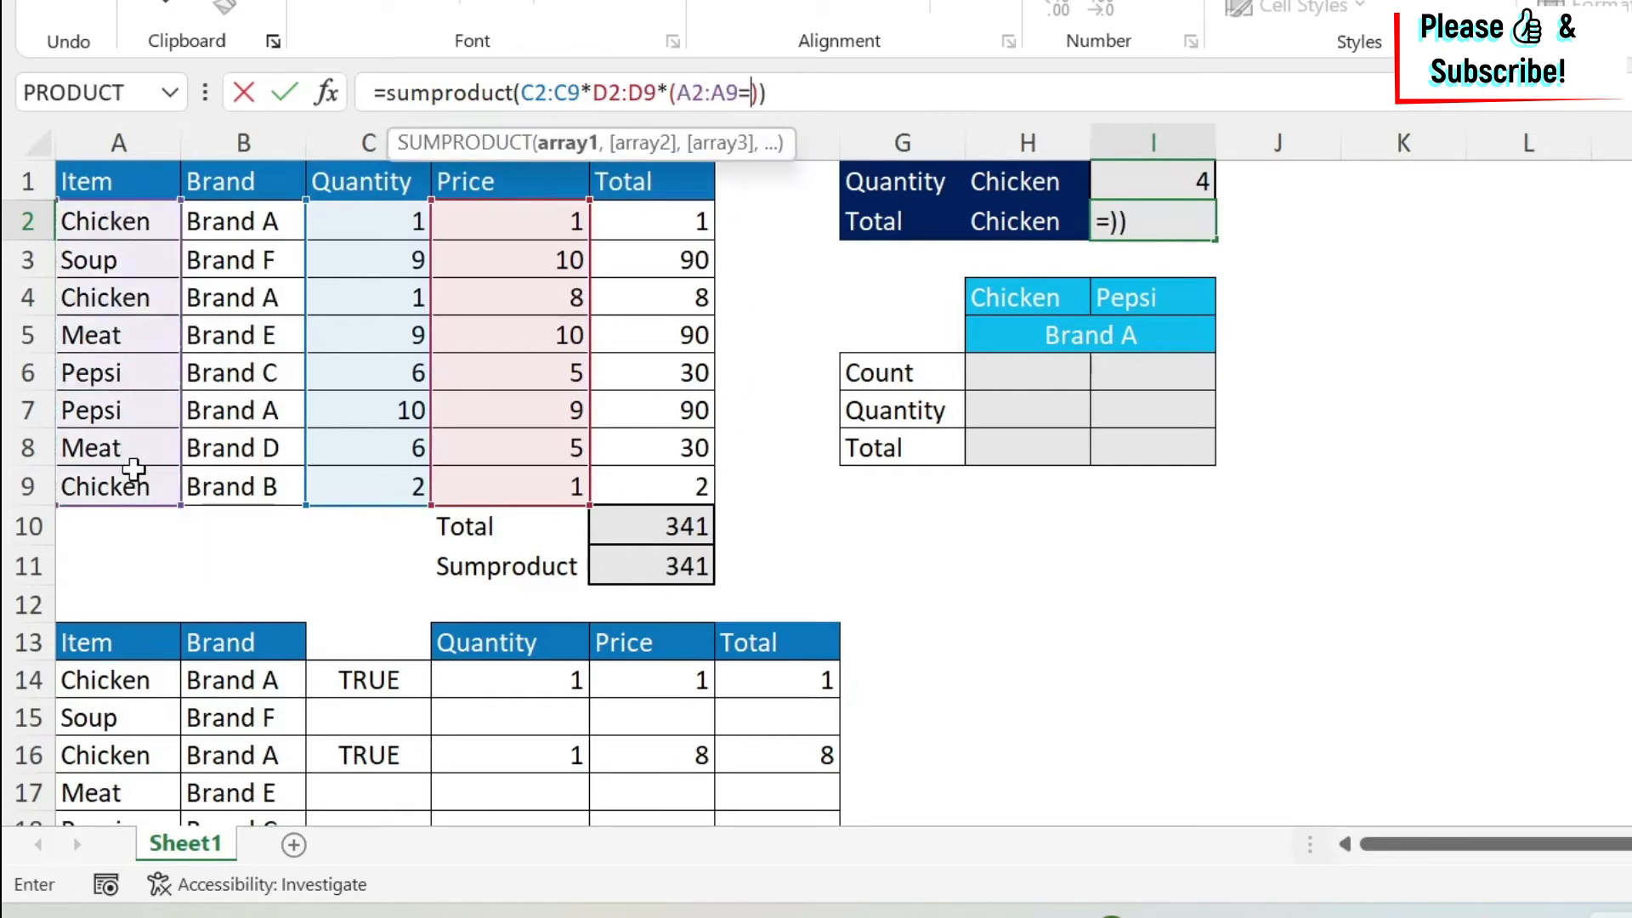
pyautogui.click(1042, 223)
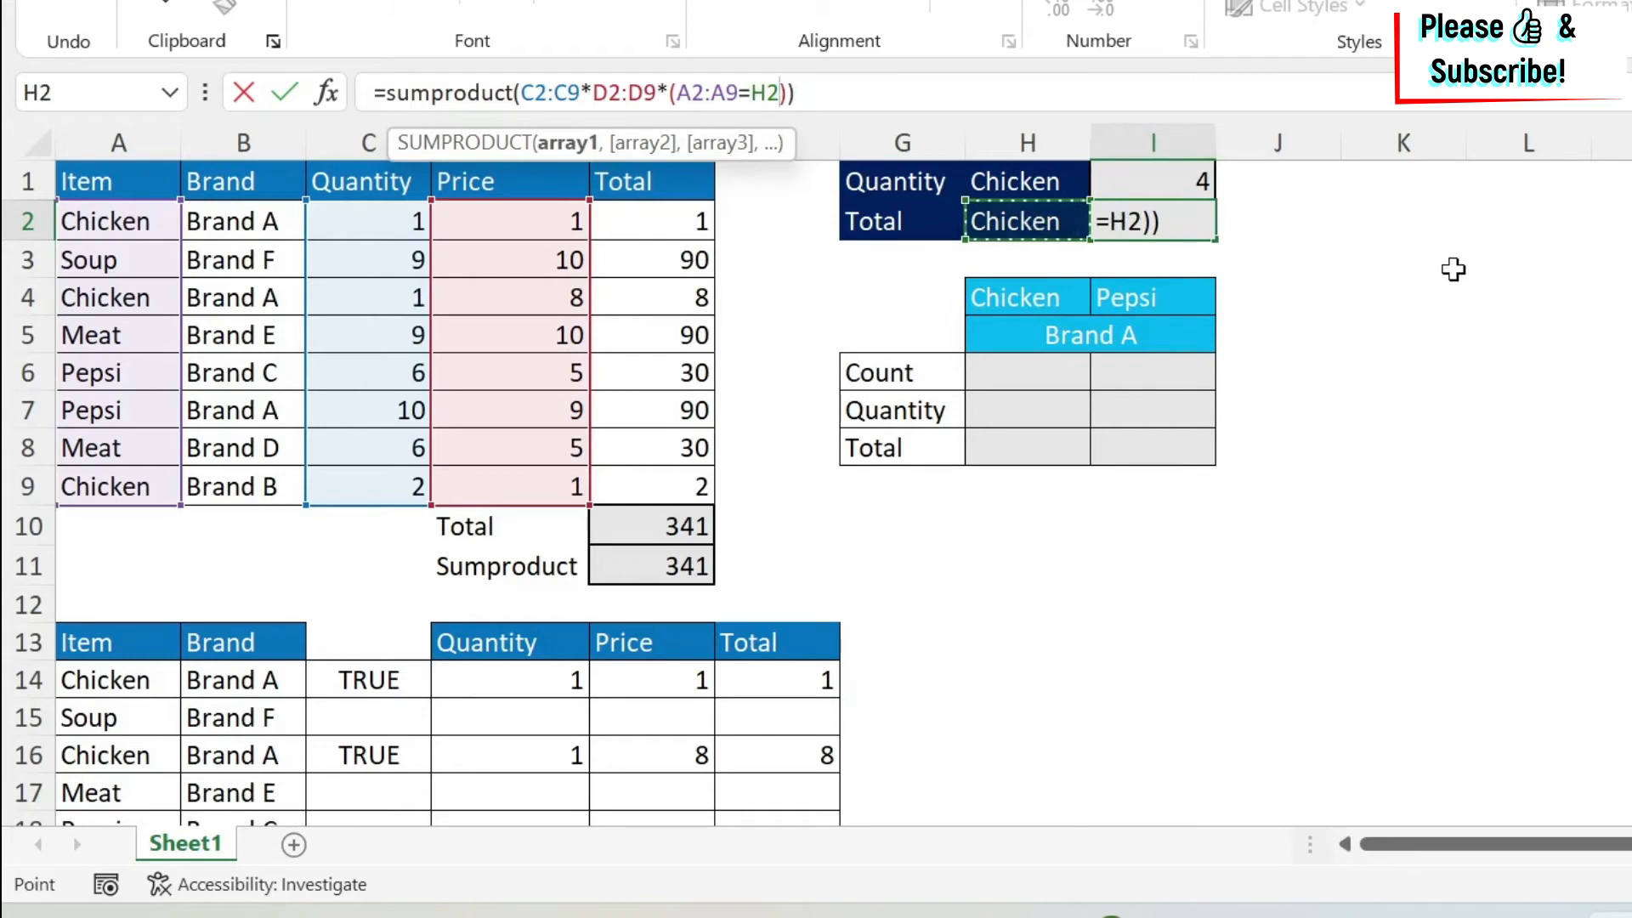
pyautogui.press('Return')
pyautogui.press('Up')
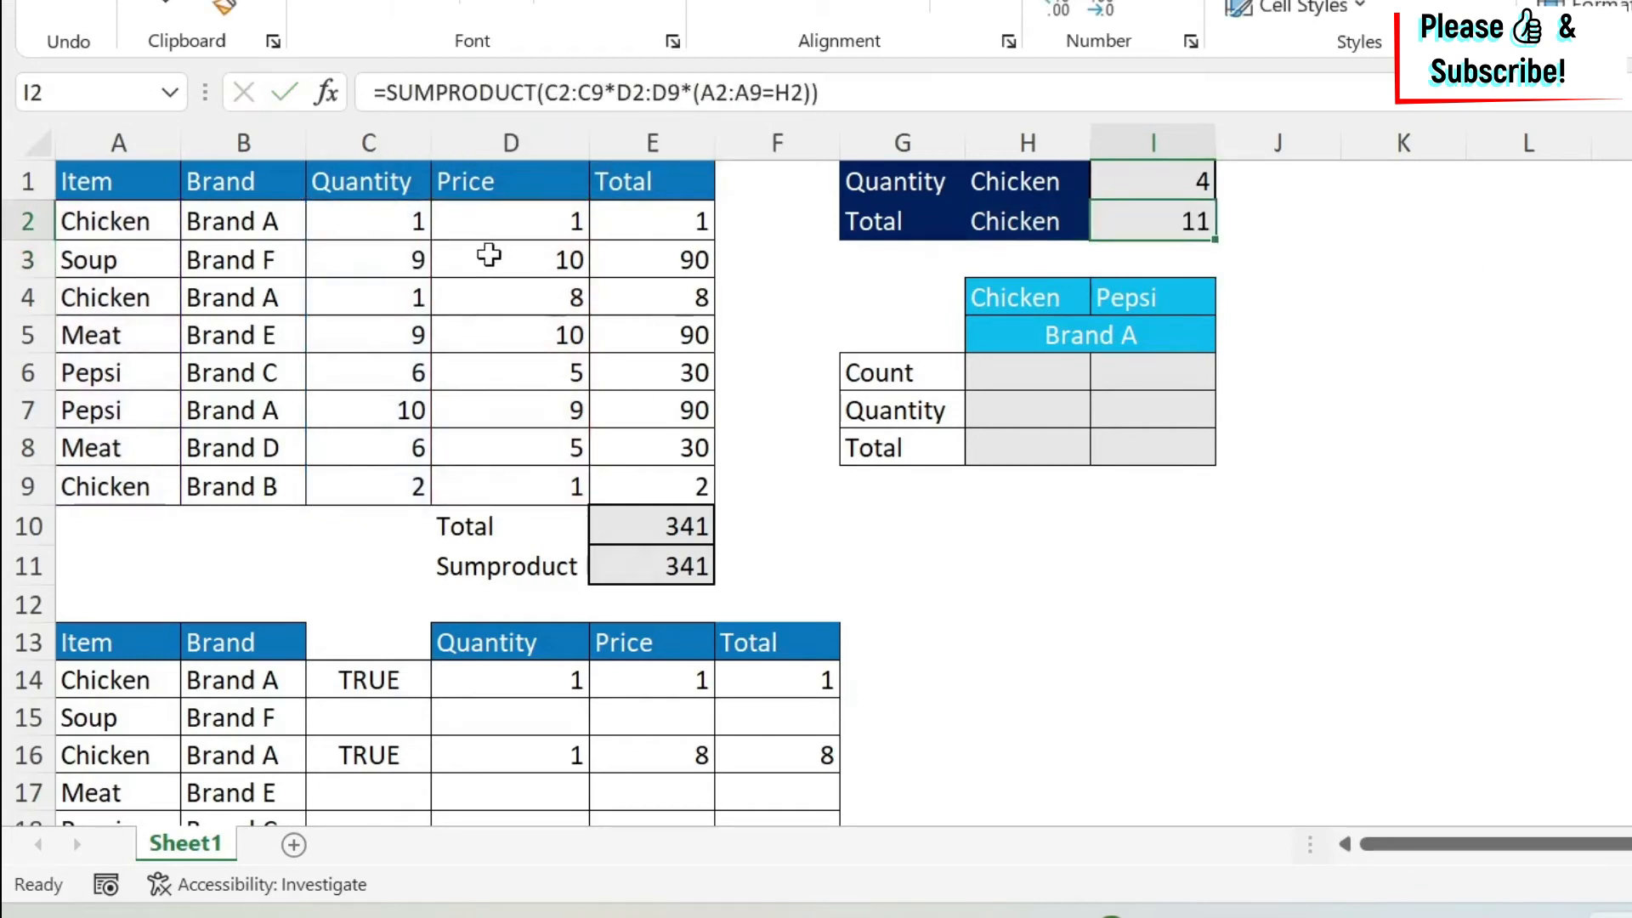
# Select the totals of the Chicken rows in E2, E4 and E9 to check the result in I2.
pyautogui.keyDown('ctrl'); pyautogui.click(656, 220); pyautogui.keyUp('ctrl')
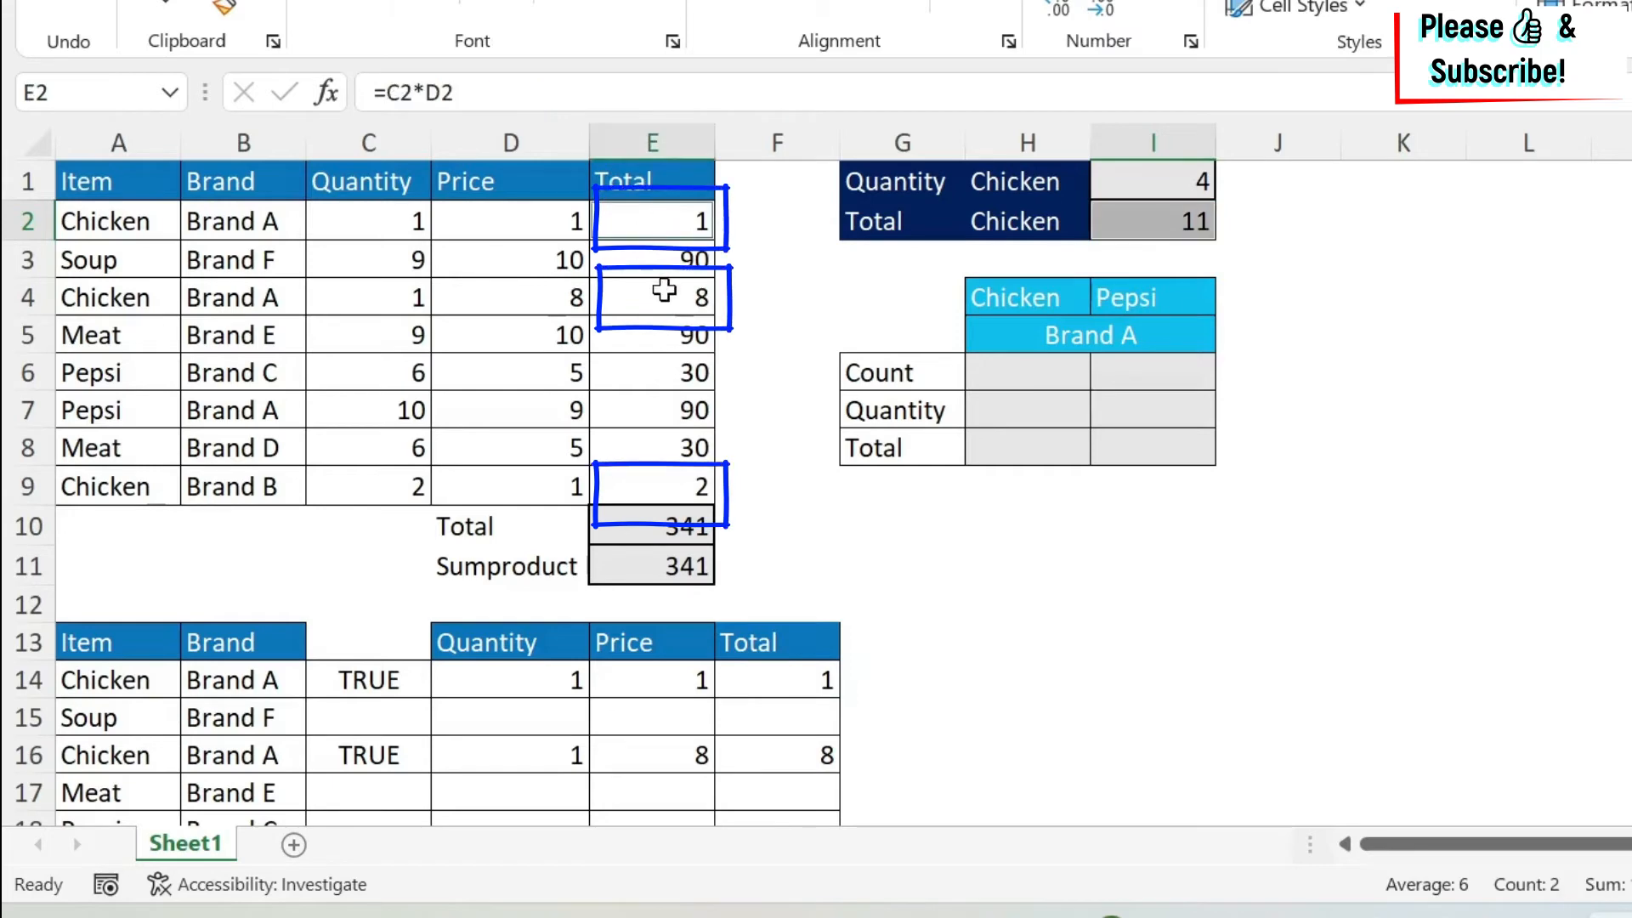
pyautogui.keyDown('ctrl'); pyautogui.click(660, 296); pyautogui.keyUp('ctrl')
pyautogui.keyDown('ctrl'); pyautogui.click(670, 490); pyautogui.keyUp('ctrl')
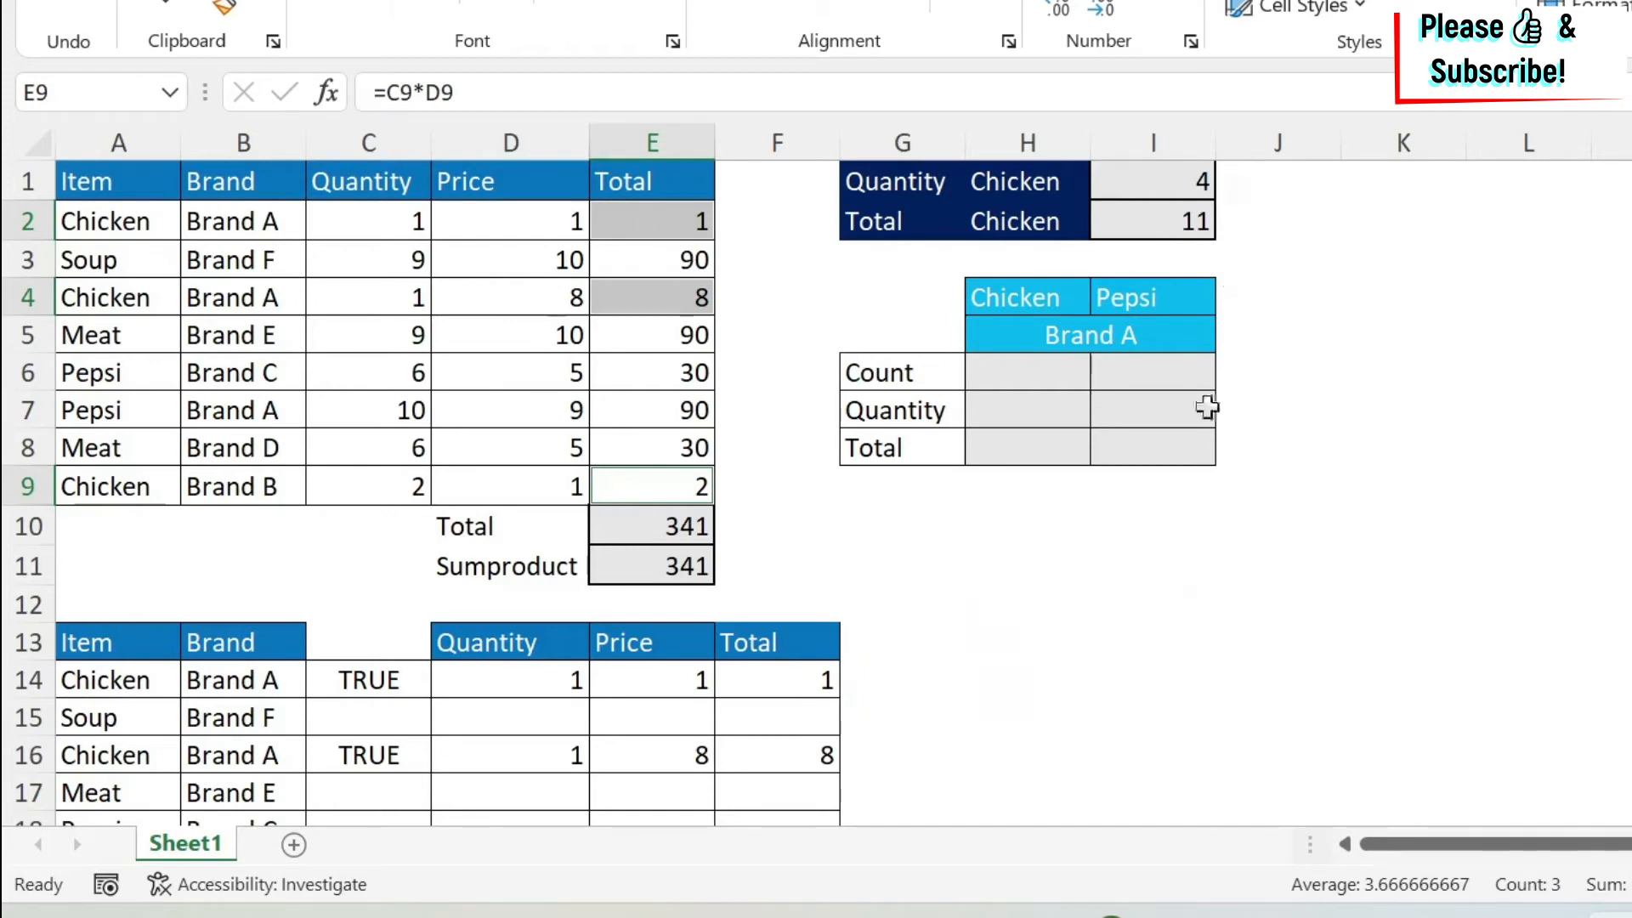
pyautogui.click(901, 599)
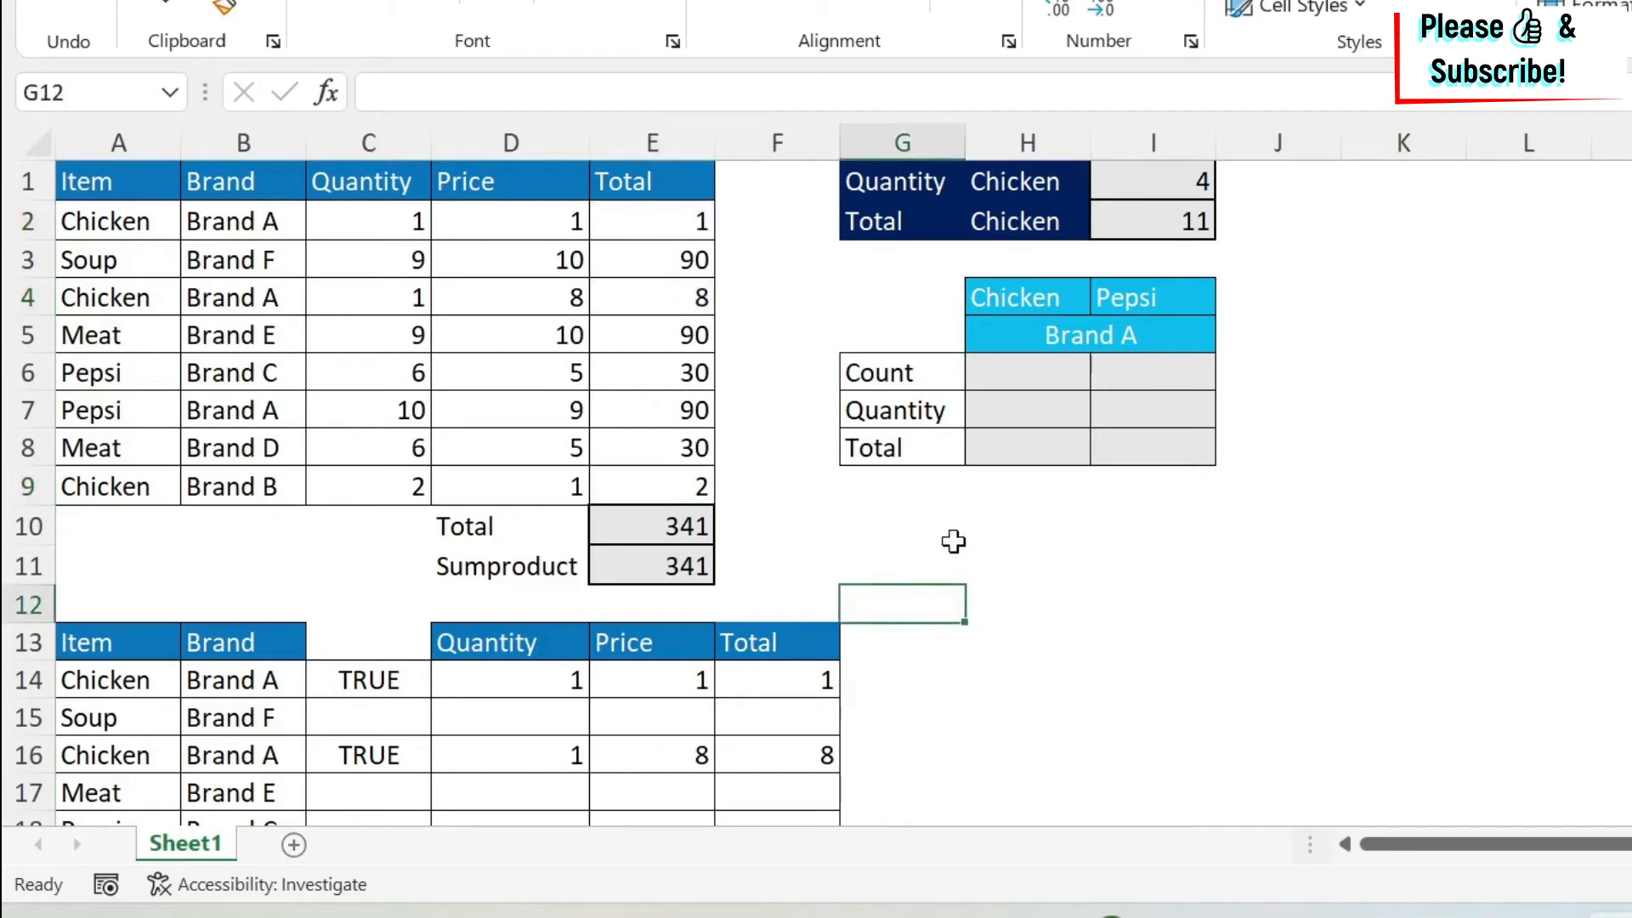
# Examine the Chicken, Pepsi and Brand A criteria in H4:I5 and the matching quantities in C2, C4 and C7.
pyautogui.click(1031, 367)
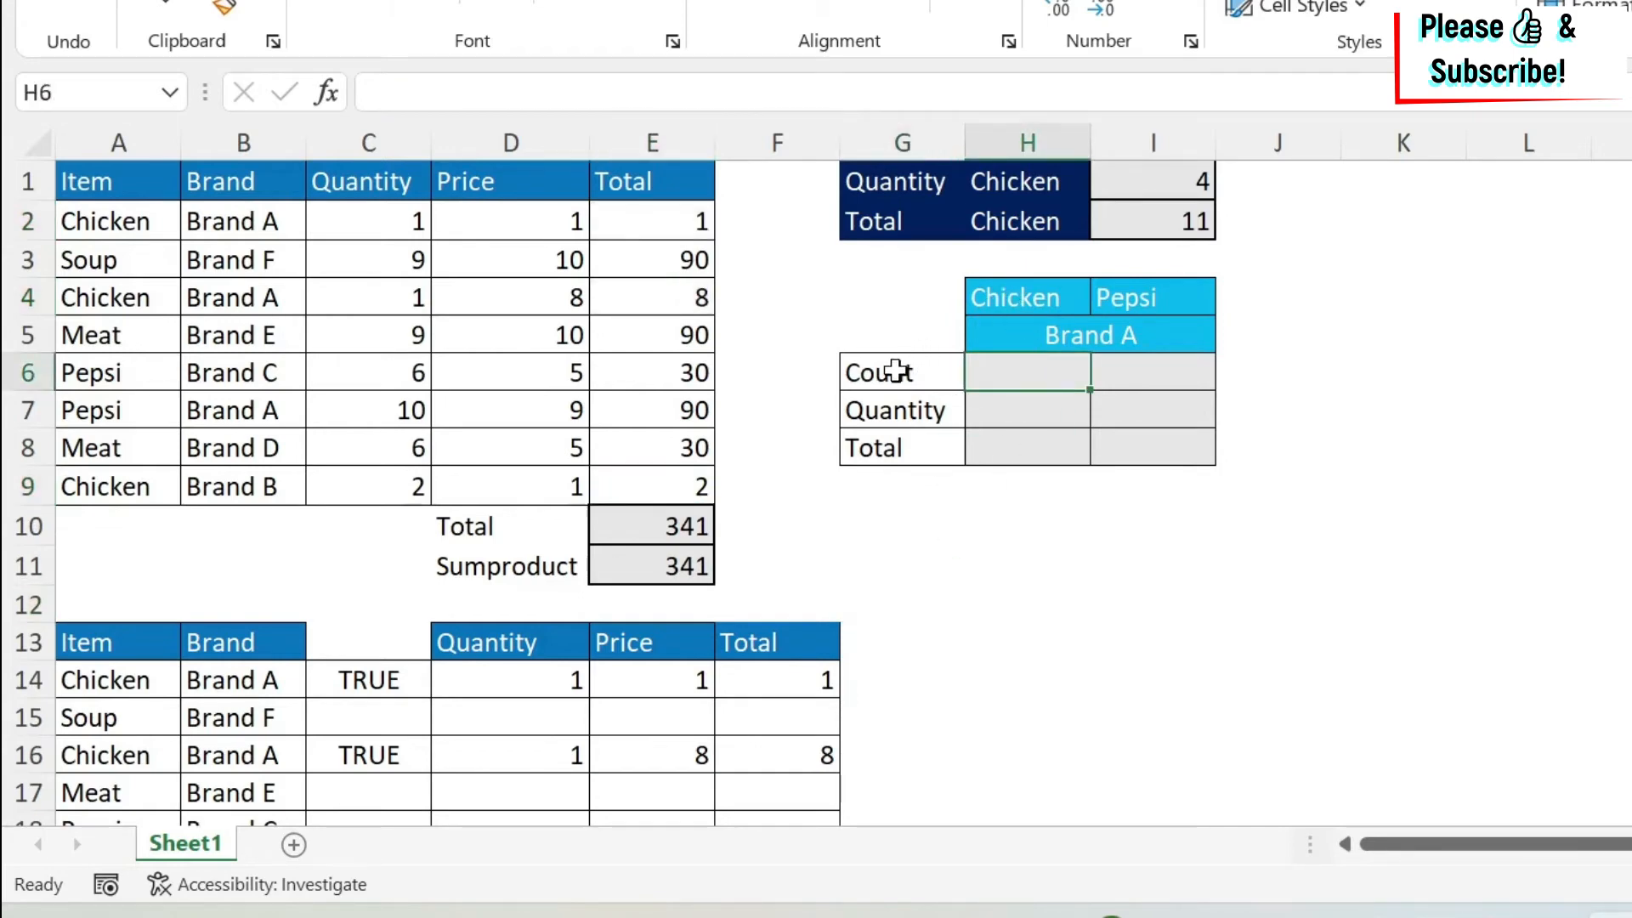
pyautogui.click(1028, 294)
pyautogui.click(1037, 328)
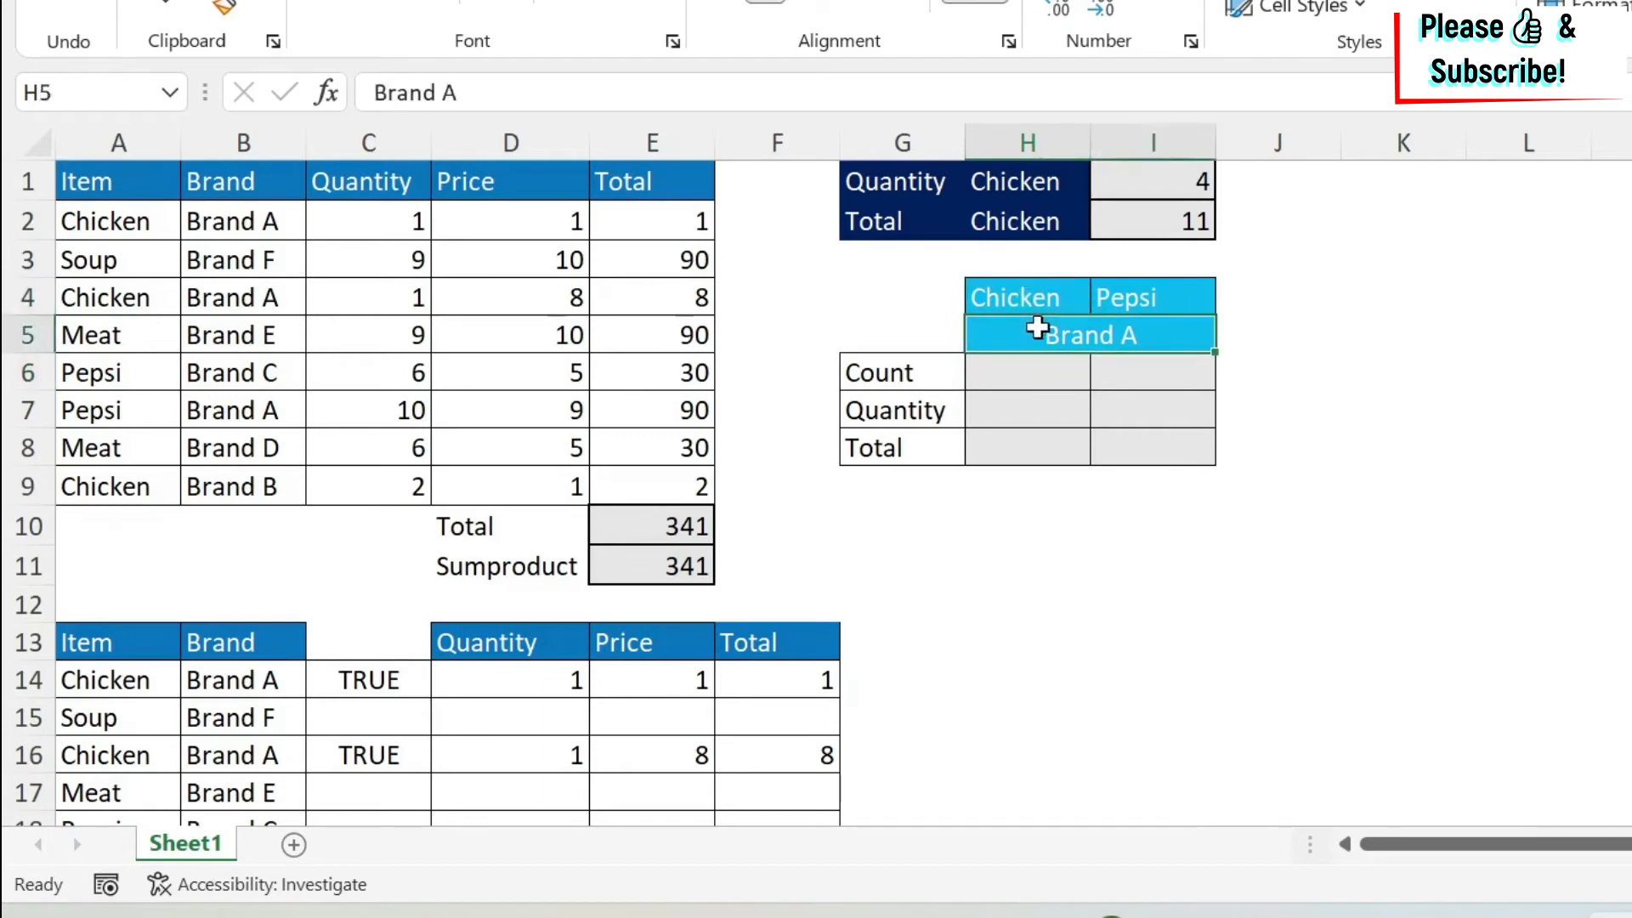
pyautogui.click(1190, 293)
pyautogui.click(1094, 337)
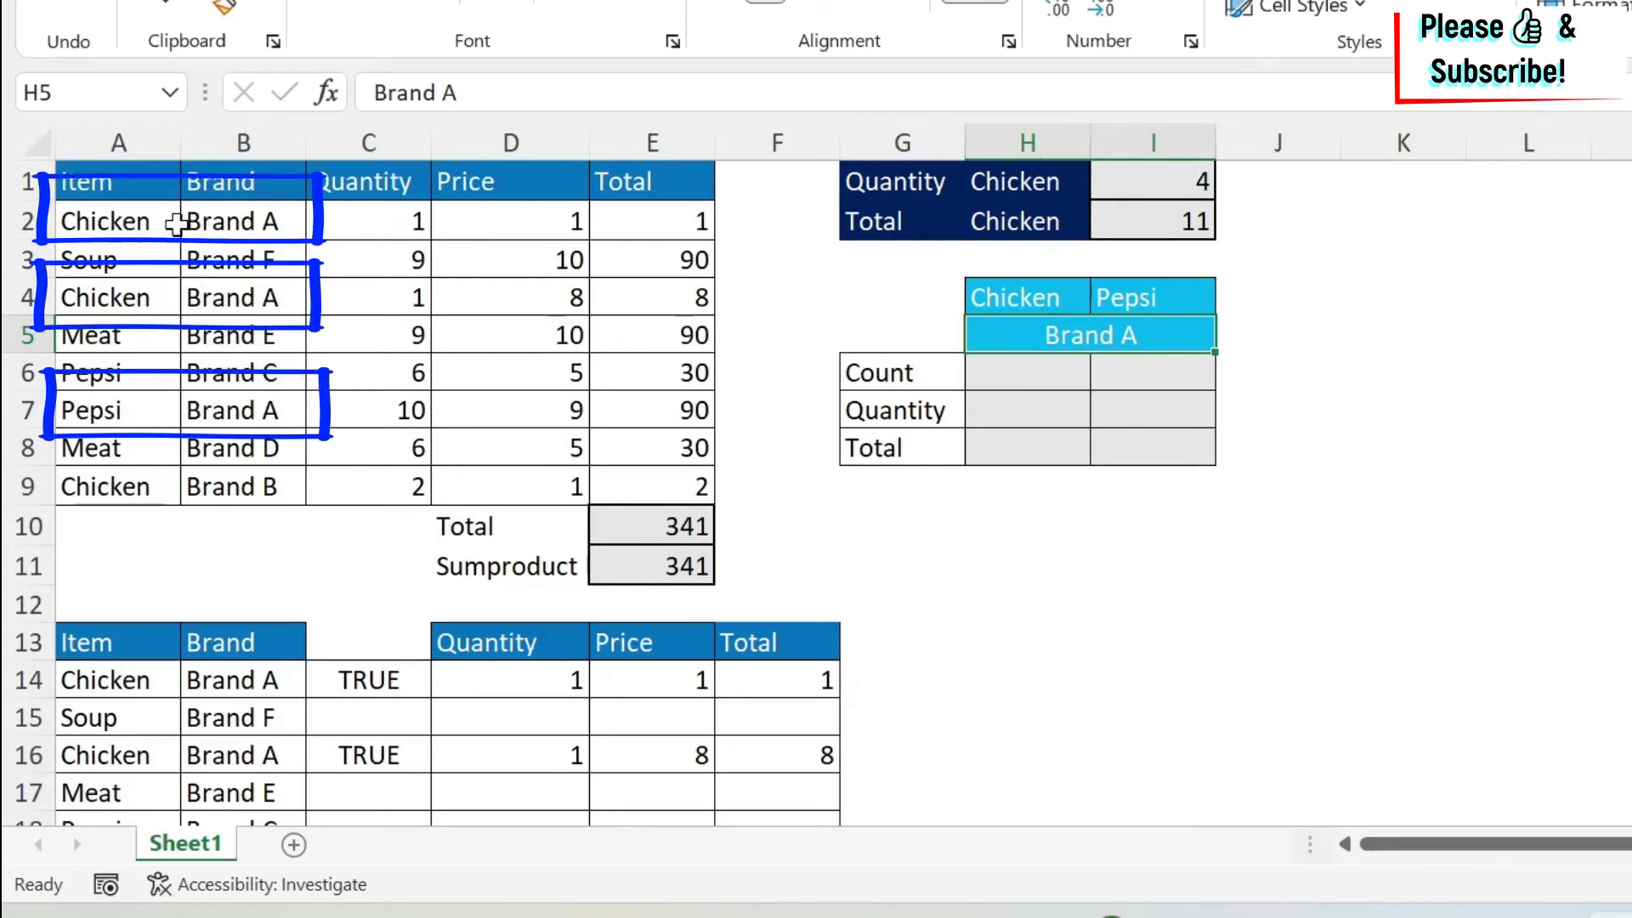
pyautogui.click(388, 222)
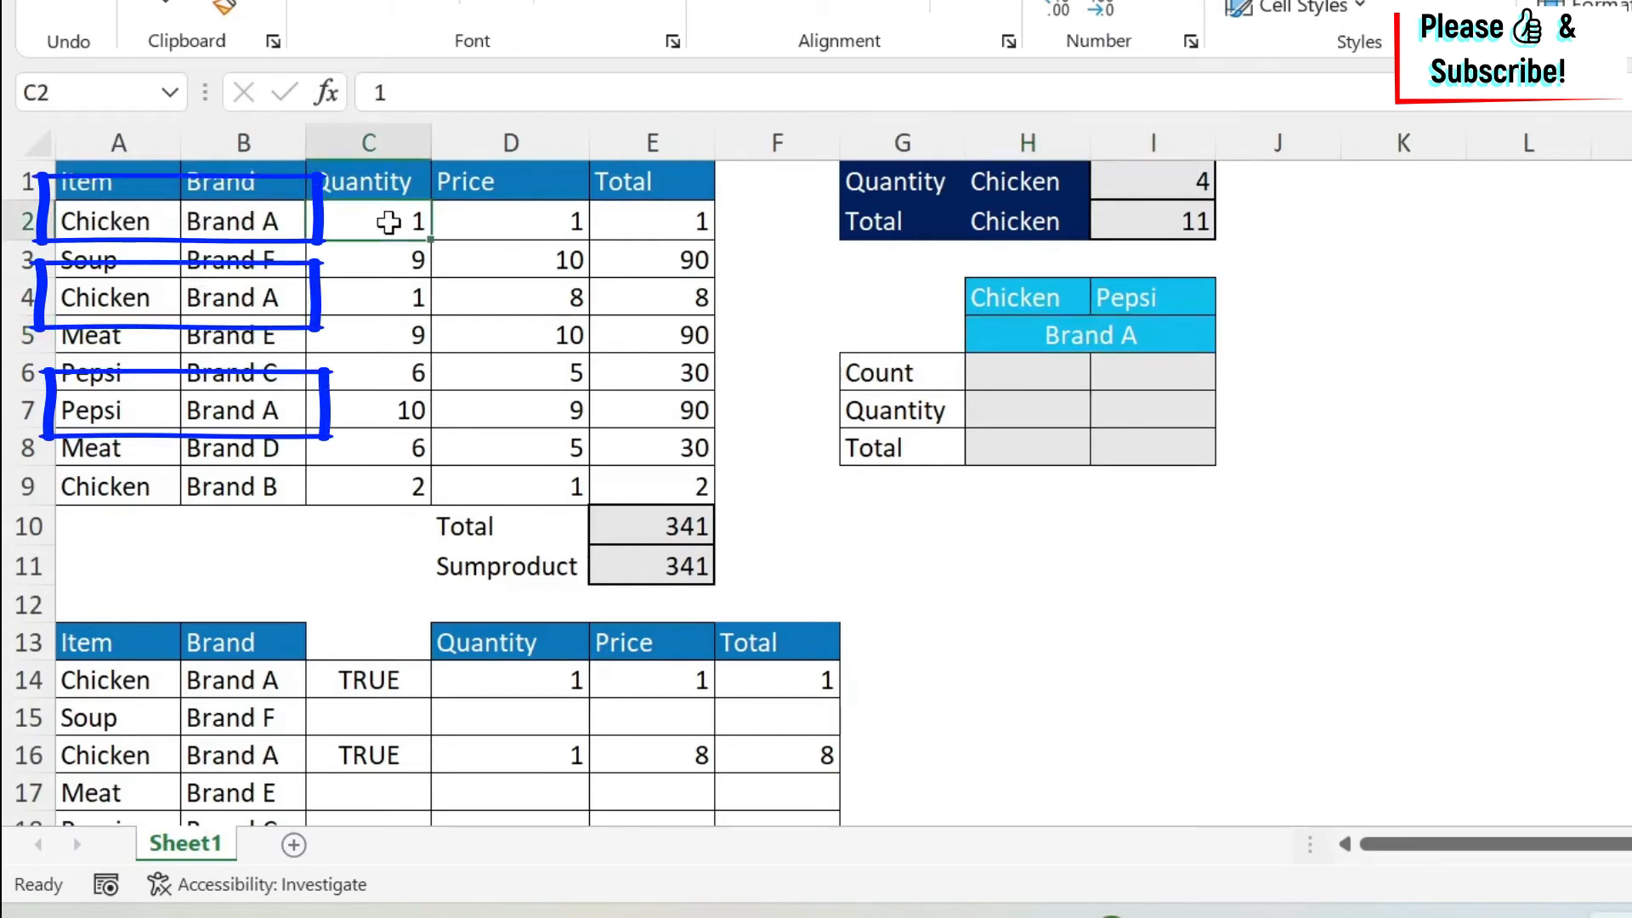
pyautogui.keyDown('ctrl'); pyautogui.click(418, 289); pyautogui.keyUp('ctrl')
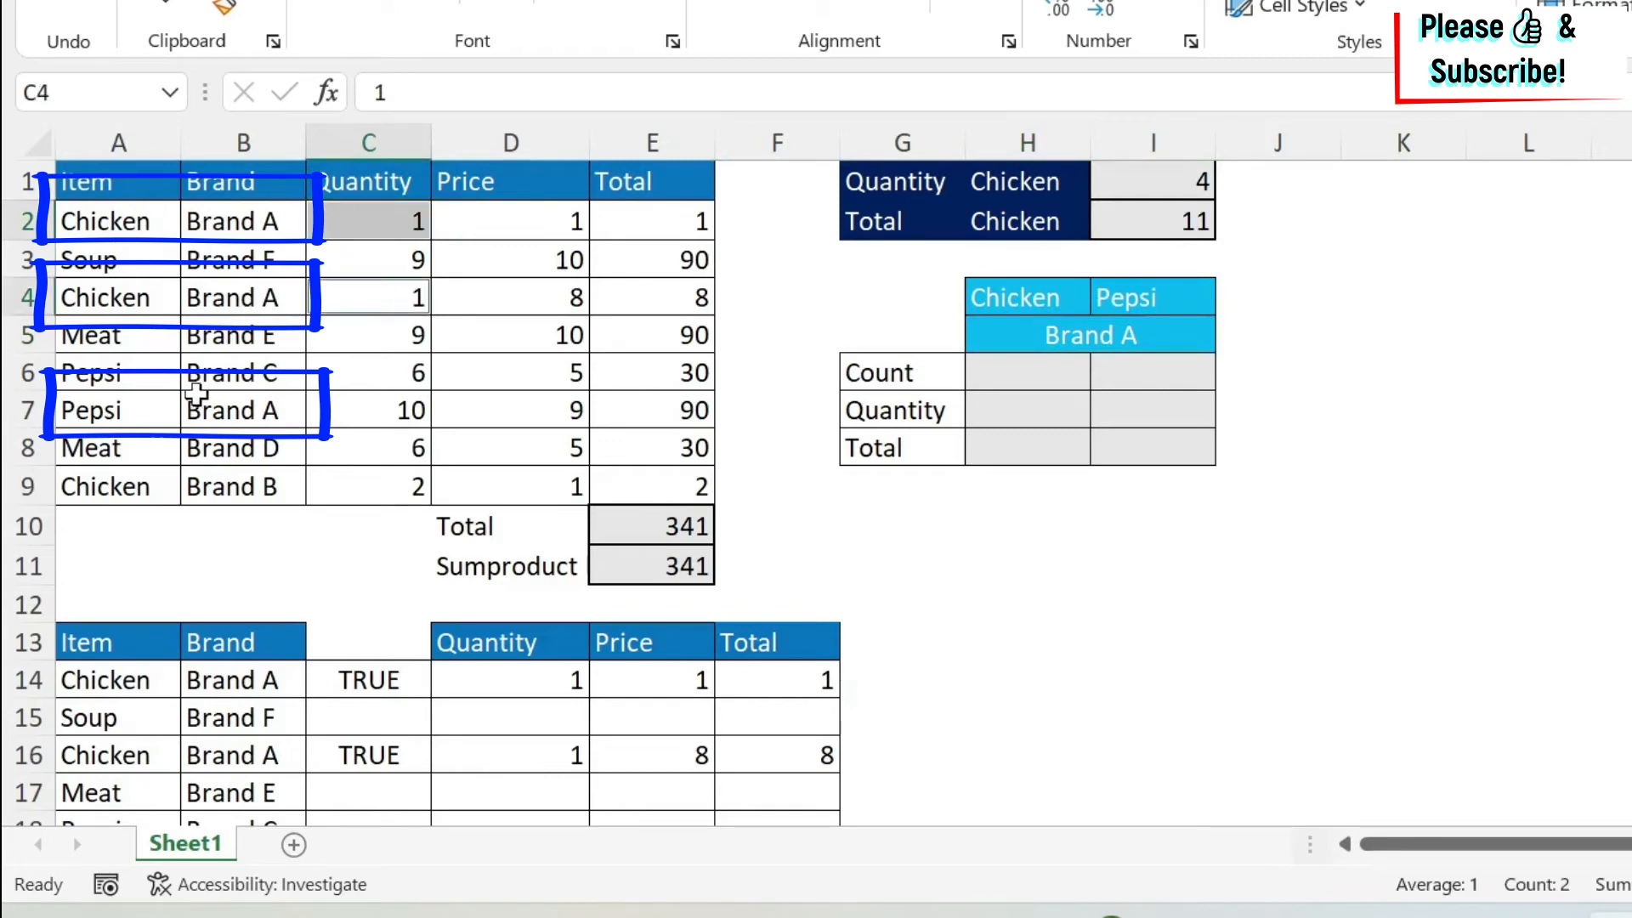
pyautogui.keyDown('ctrl'); pyautogui.click(365, 407); pyautogui.keyUp('ctrl')
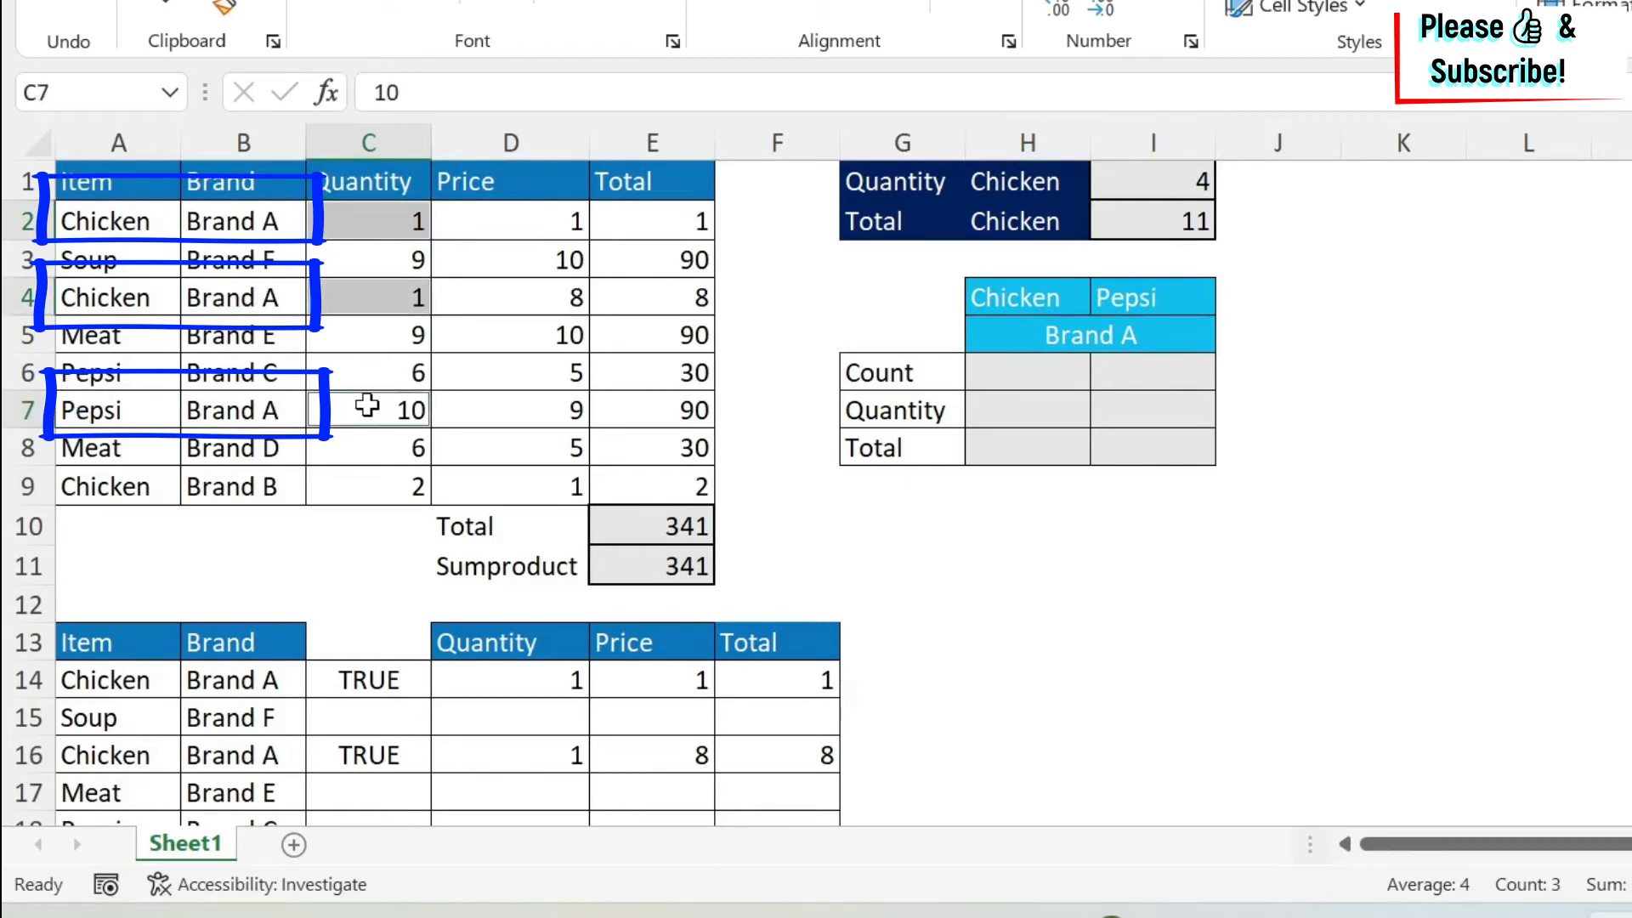
# Enter =SUMPRODUCT((A2:A9=H4)) in H6 as the count for Chicken.
pyautogui.click(979, 365)
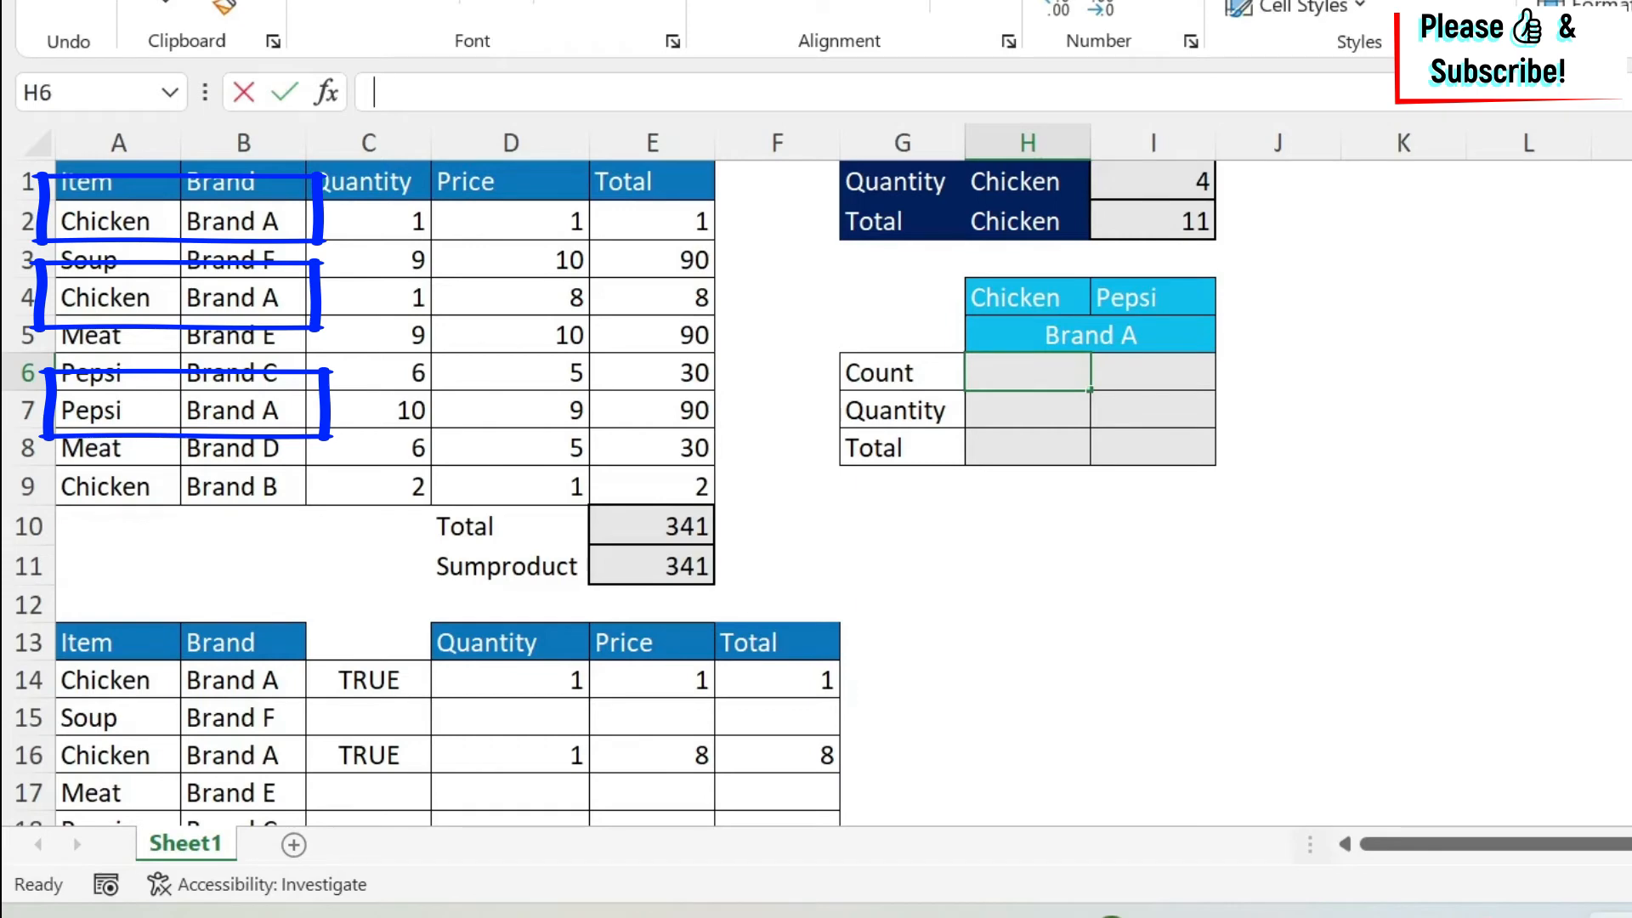
pyautogui.write('=sumproduct(')
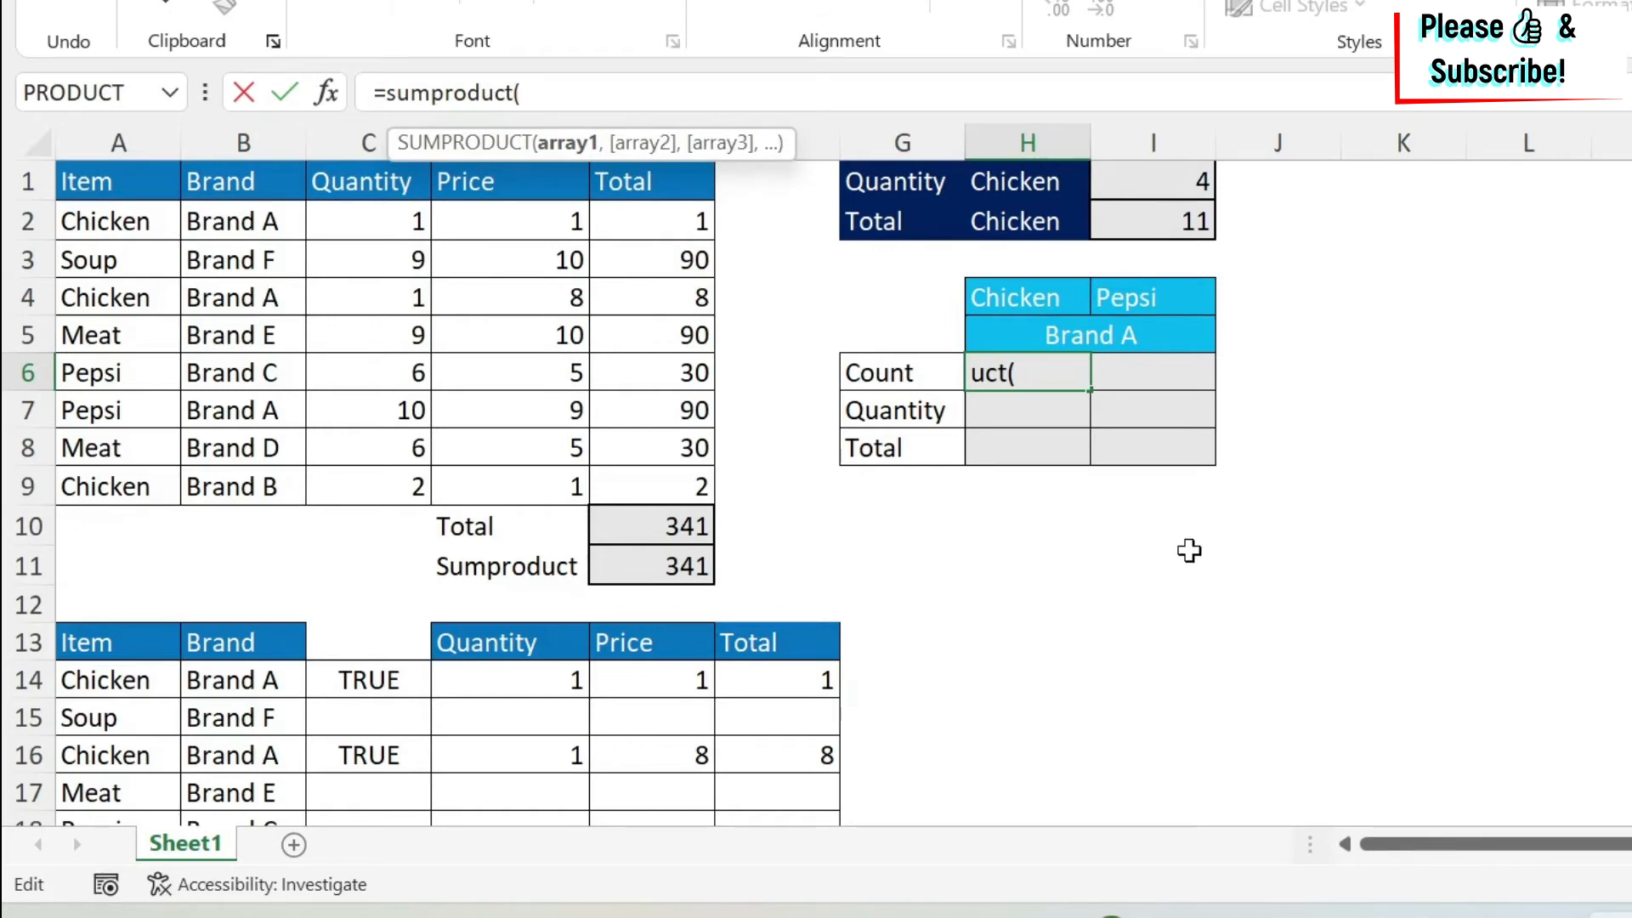
pyautogui.write(')')
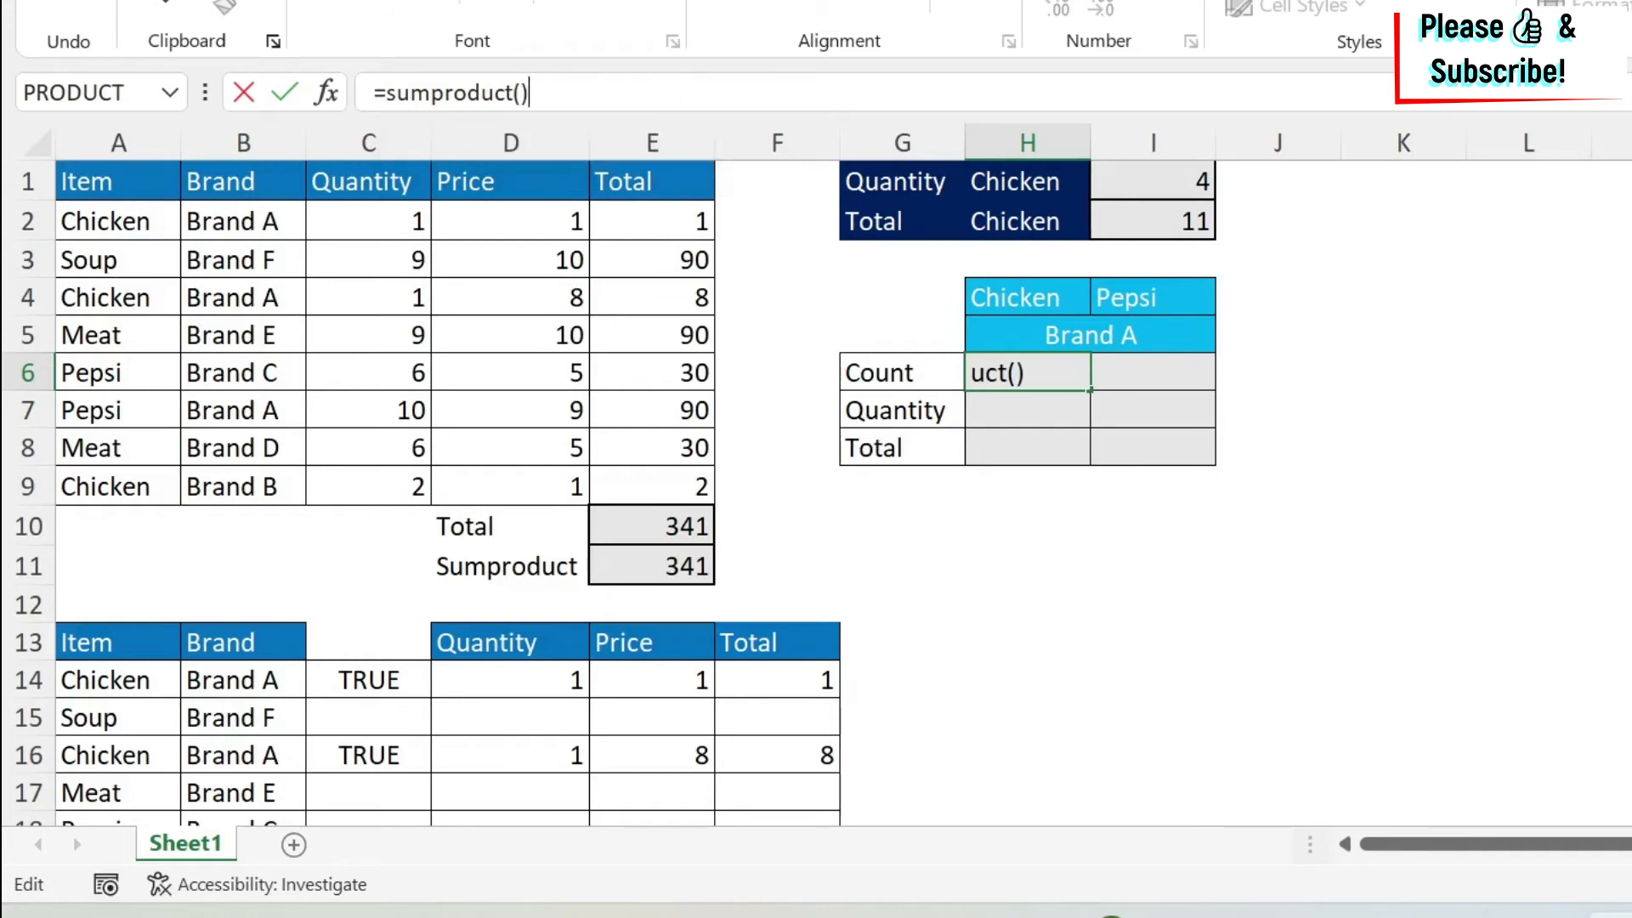
pyautogui.press('Left')
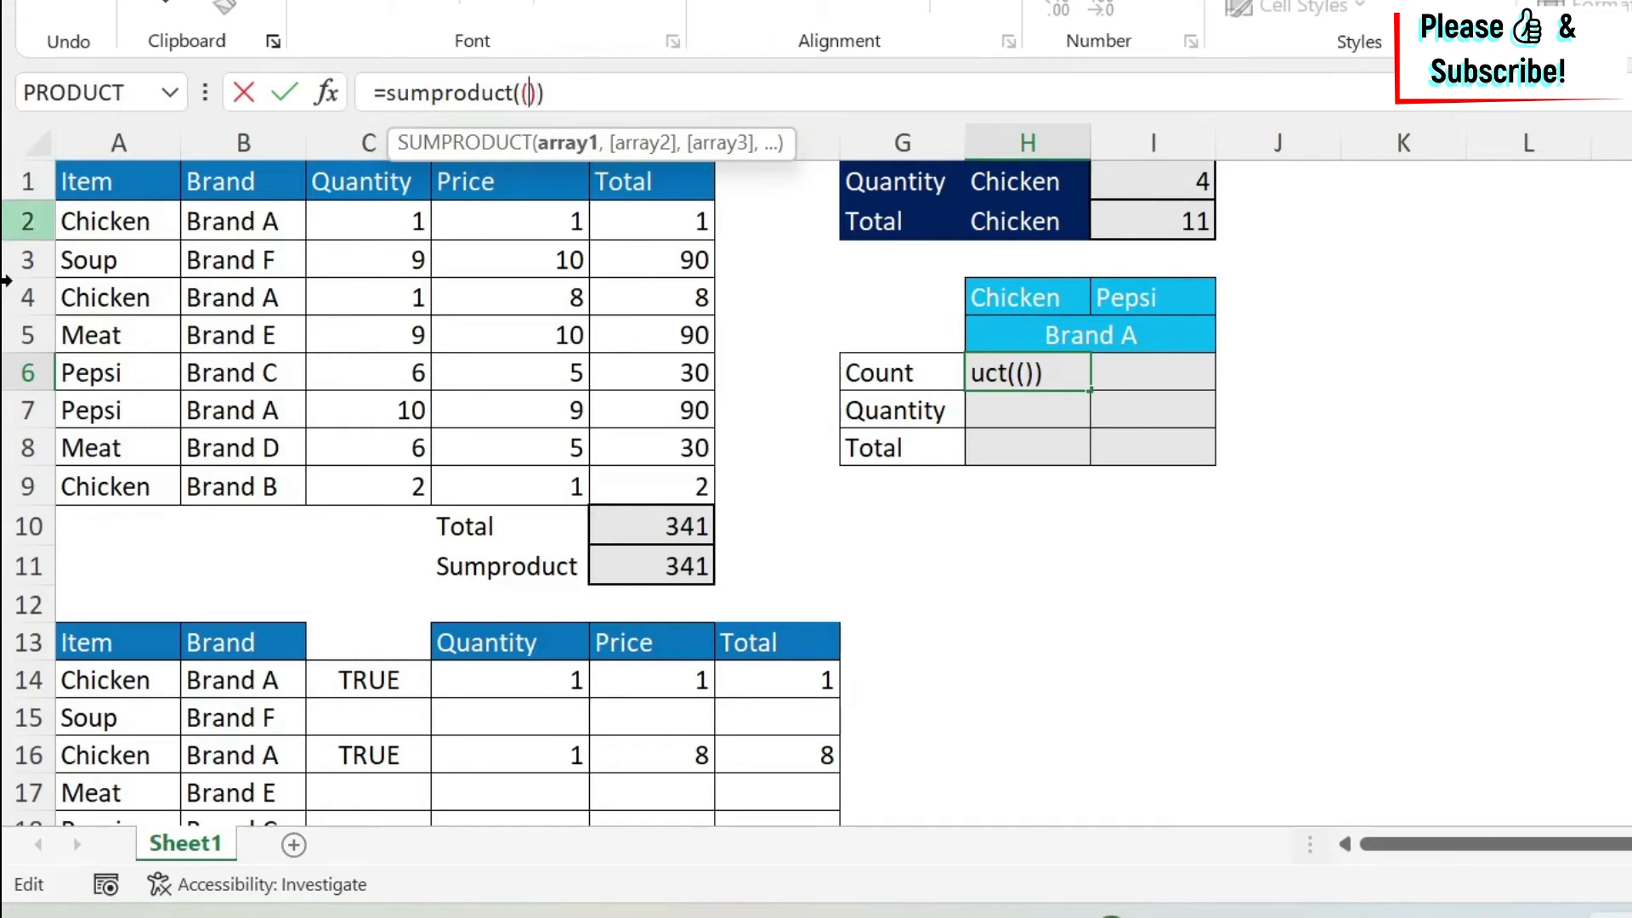
pyautogui.moveTo(120, 220); pyautogui.dragTo(120, 487)
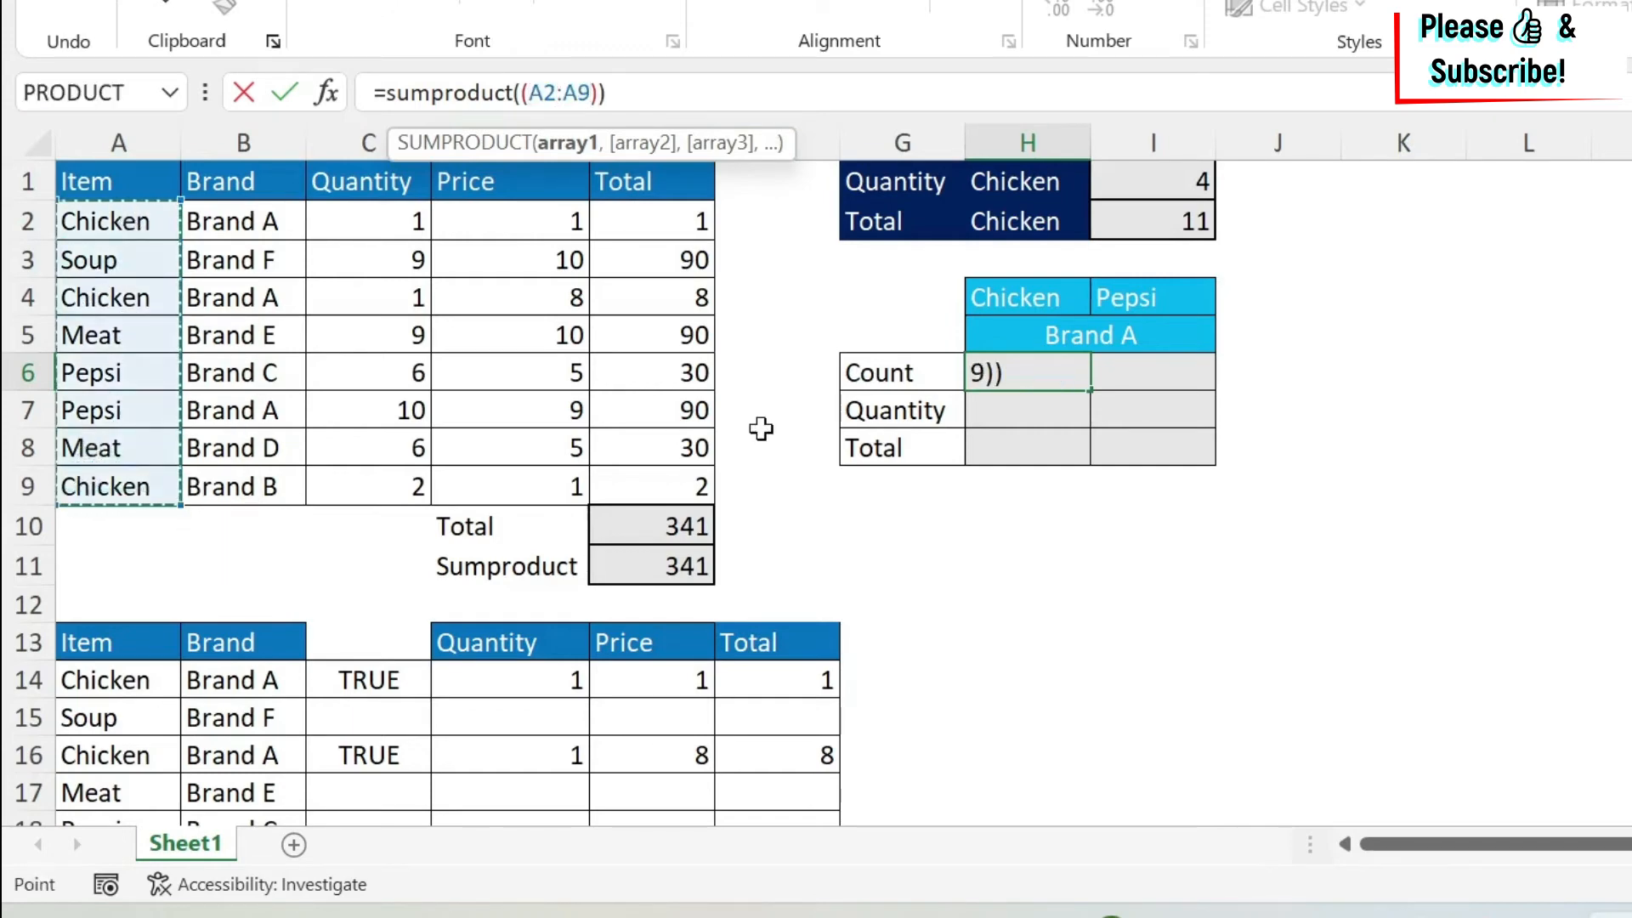
pyautogui.write('=')
pyautogui.click(1029, 291)
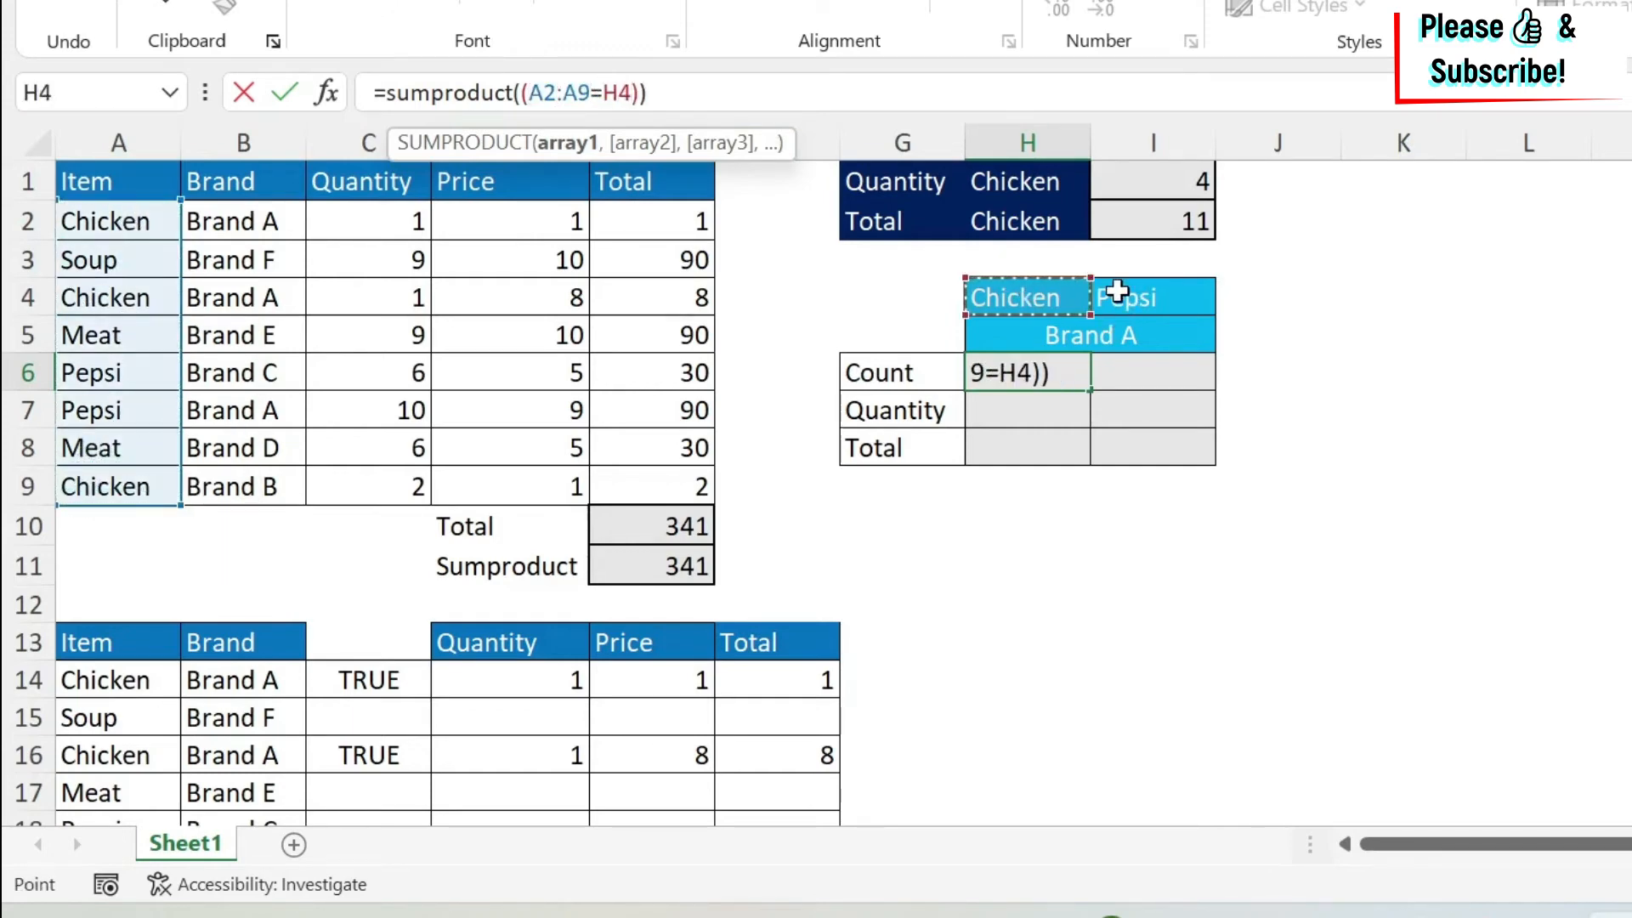
pyautogui.press('Return')
pyautogui.click(1058, 372)
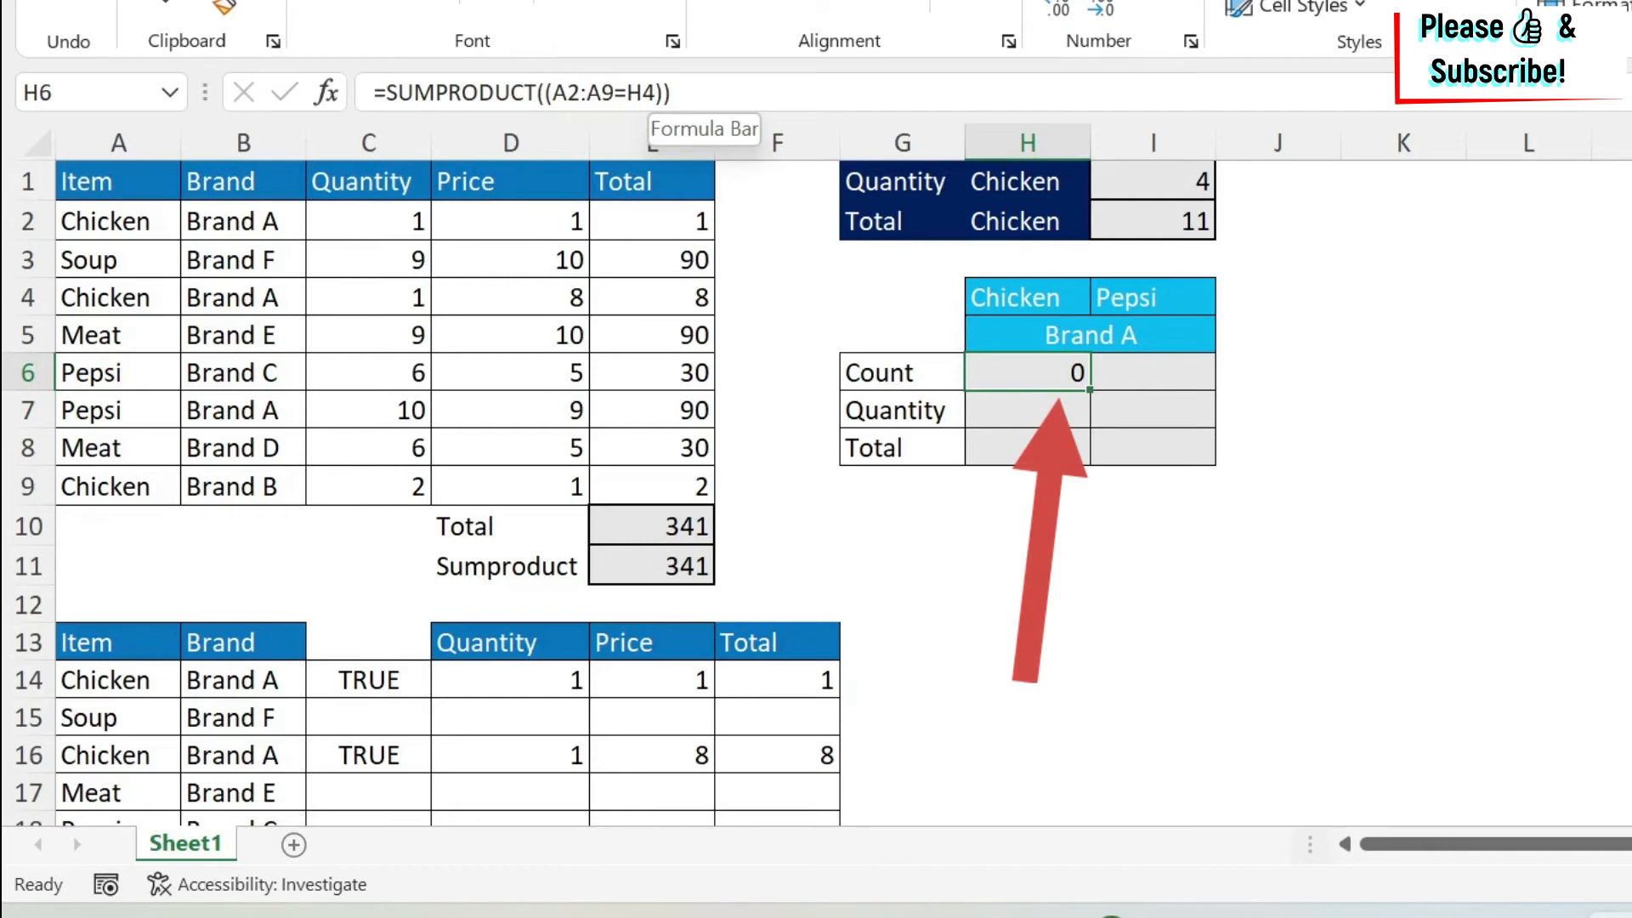
# Multiply the condition in H6's formula by 1, giving =SUMPRODUCT((A2:A9=H4)*1).
pyautogui.click(665, 92)
pyautogui.write('*1')
pyautogui.press('Return')
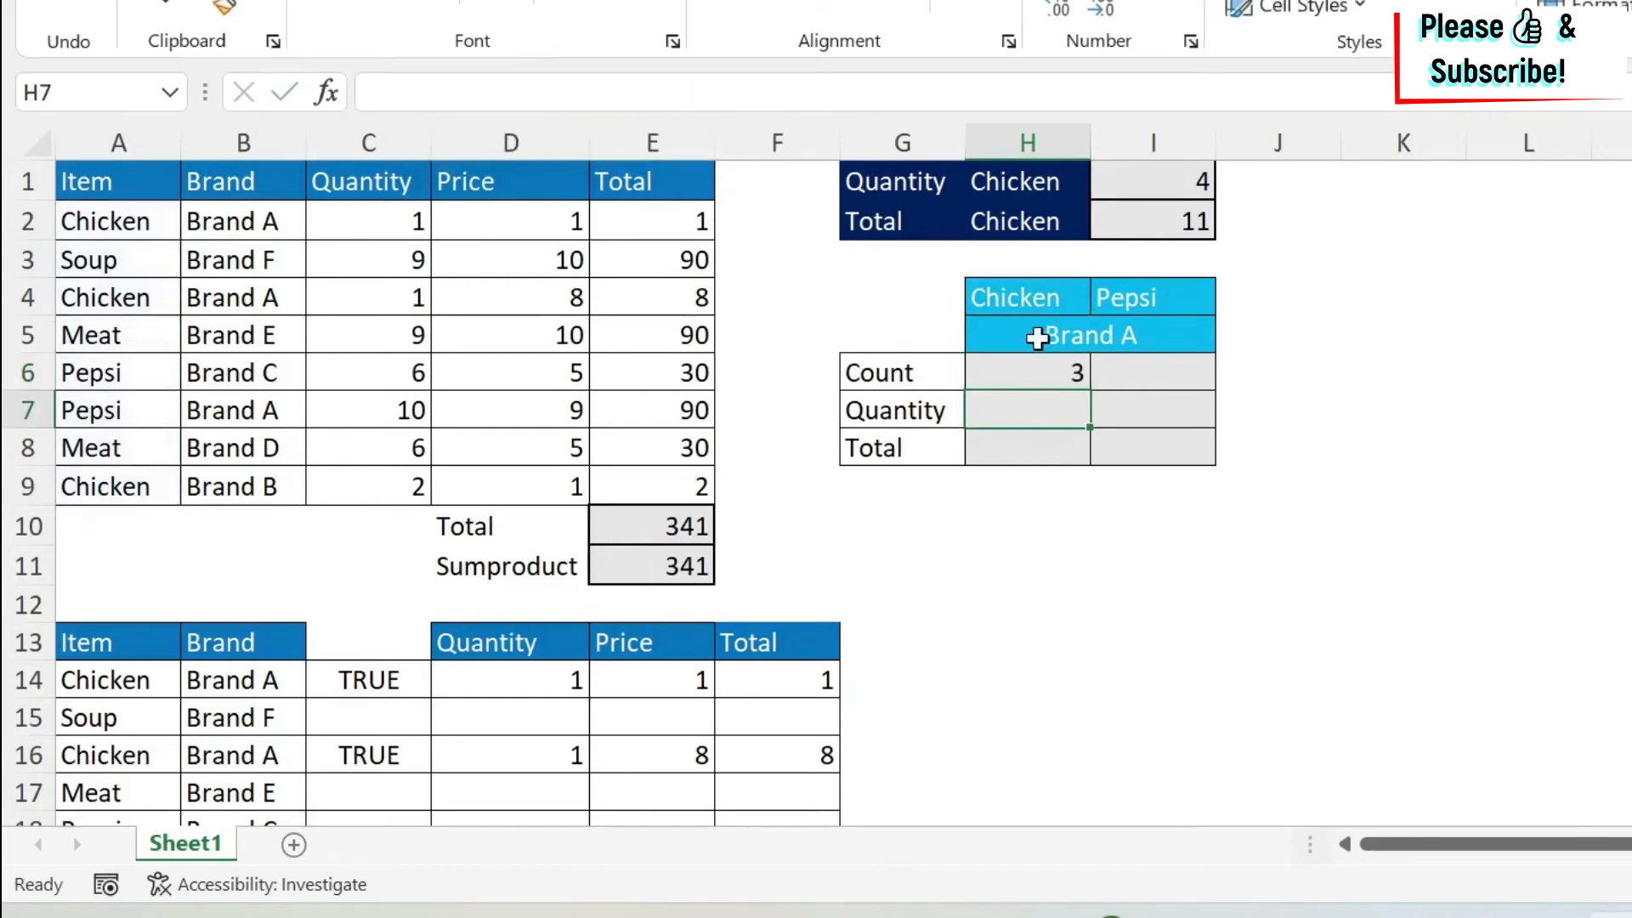
pyautogui.click(1042, 376)
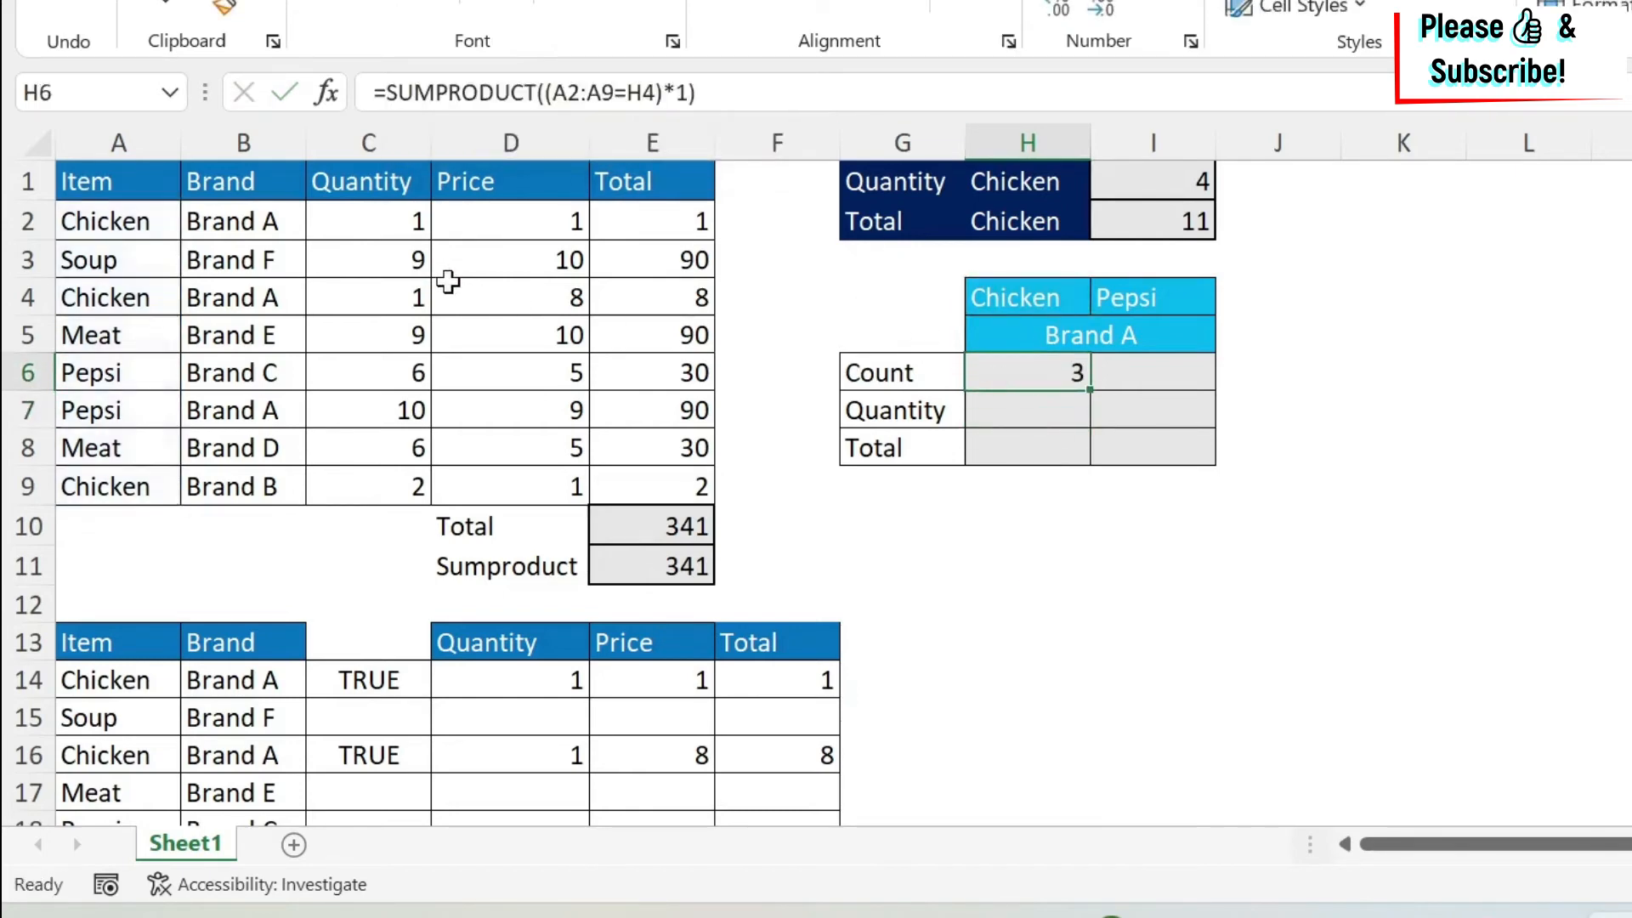
# Select the Chicken quantities in C2, C4 and C9 to check which rows the count in H6 covers.
pyautogui.click(363, 223)
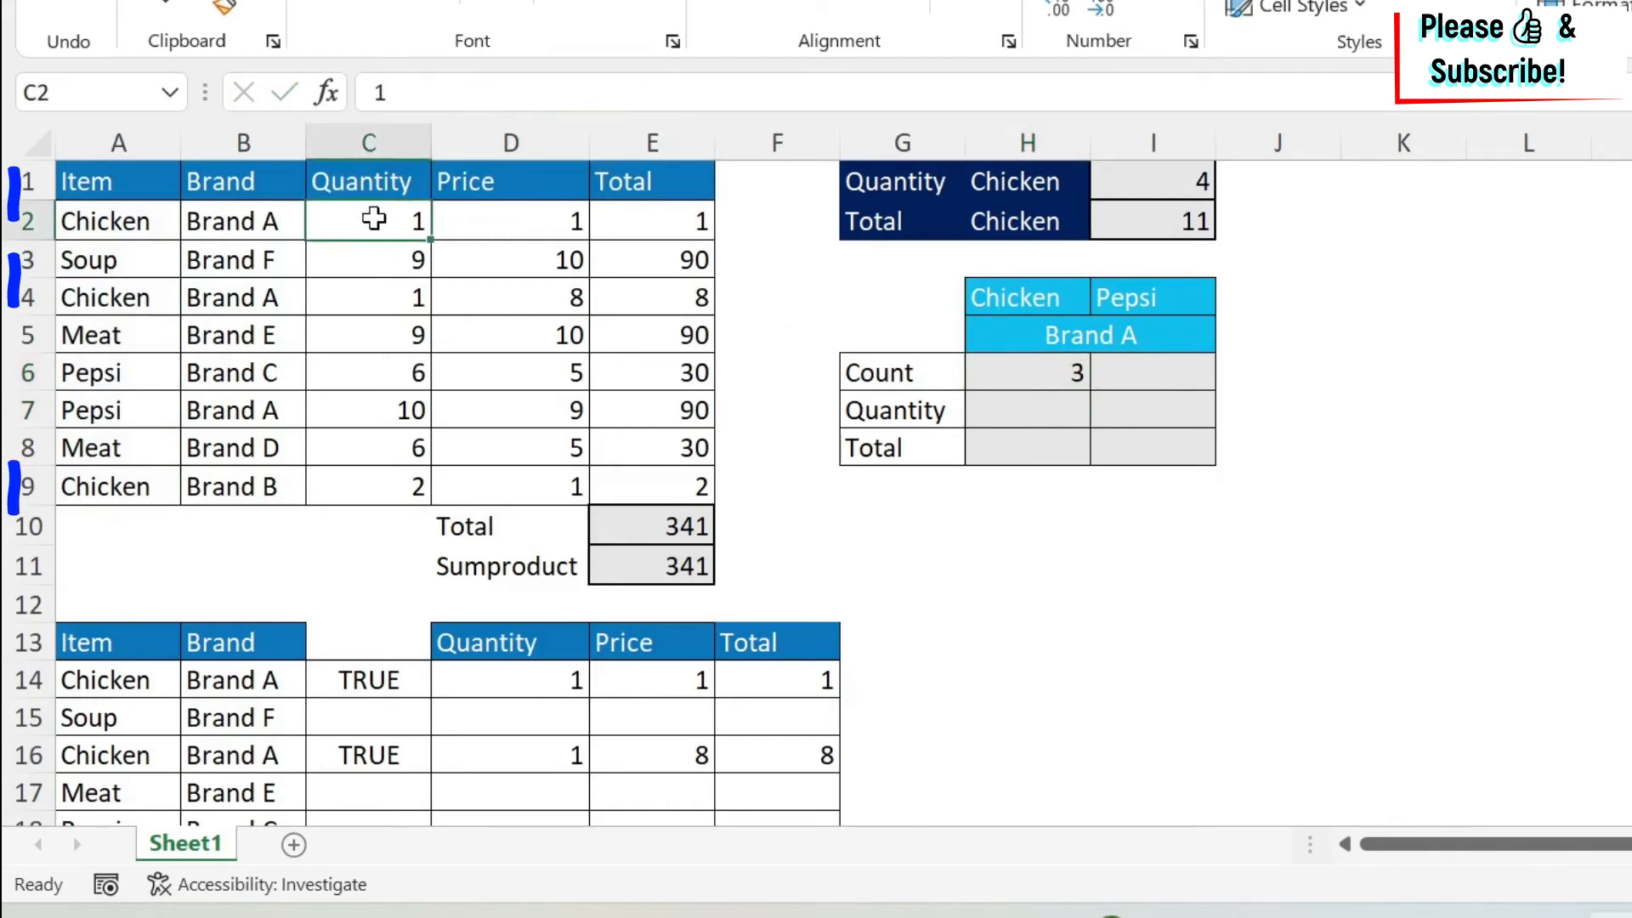
pyautogui.keyDown('ctrl'); pyautogui.click(395, 295); pyautogui.keyUp('ctrl')
pyautogui.keyDown('ctrl'); pyautogui.click(368, 484); pyautogui.keyUp('ctrl')
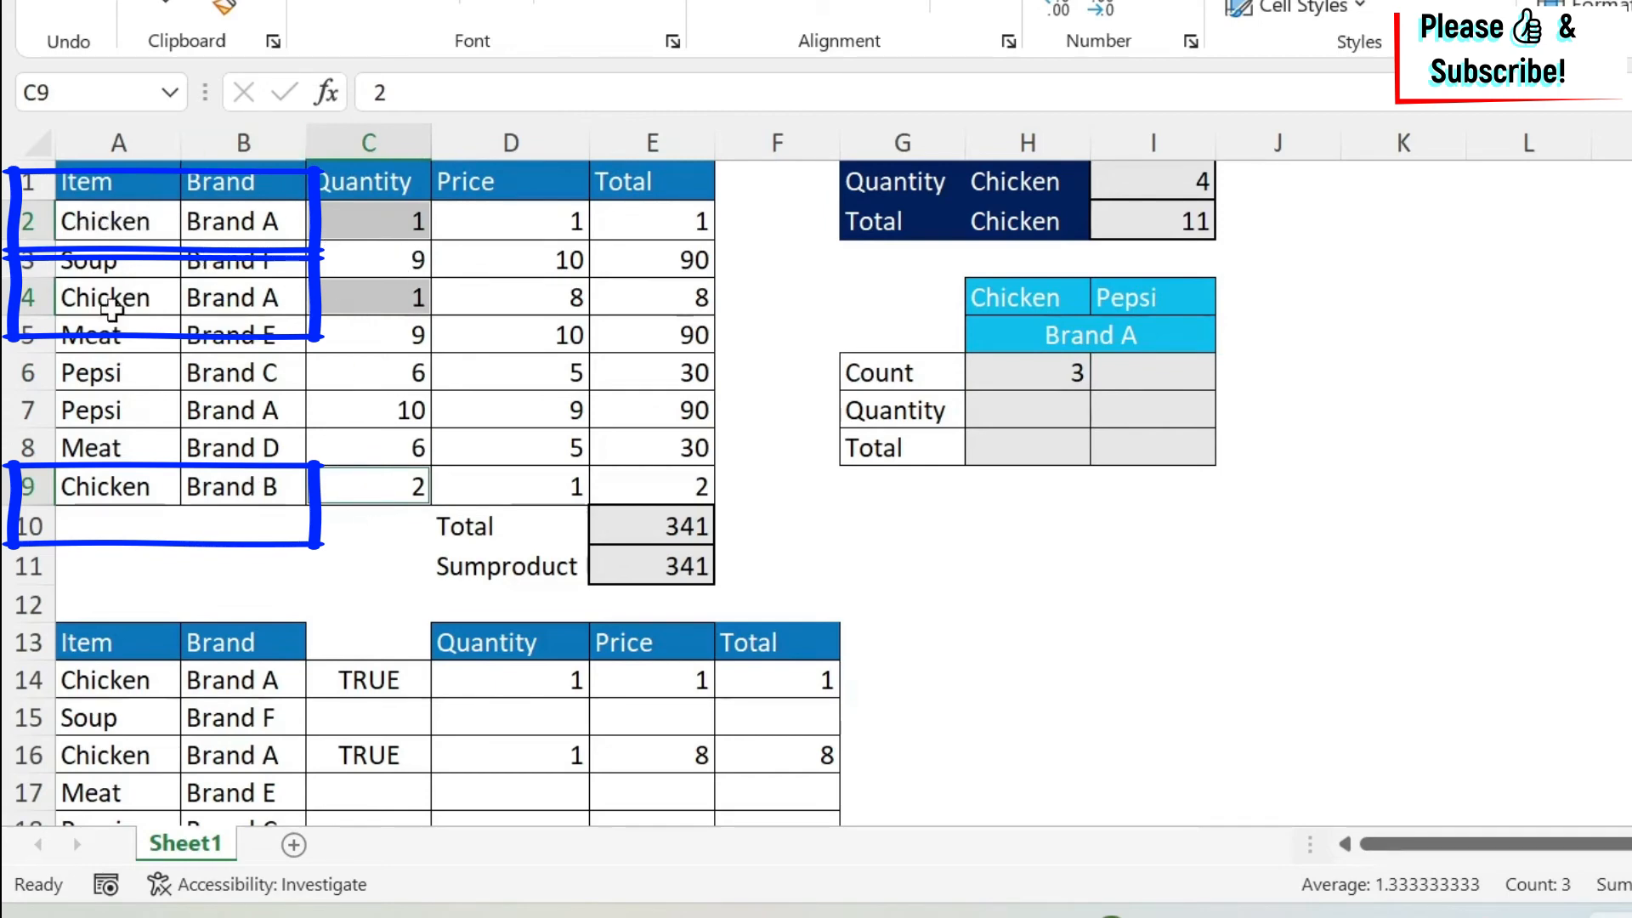
# Replace the *1 in H6's formula with a Pepsi condition, giving =SUMPRODUCT((A2:A9=H4)+(A2:A9=I4)).
pyautogui.click(1028, 371)
pyautogui.click(691, 92)
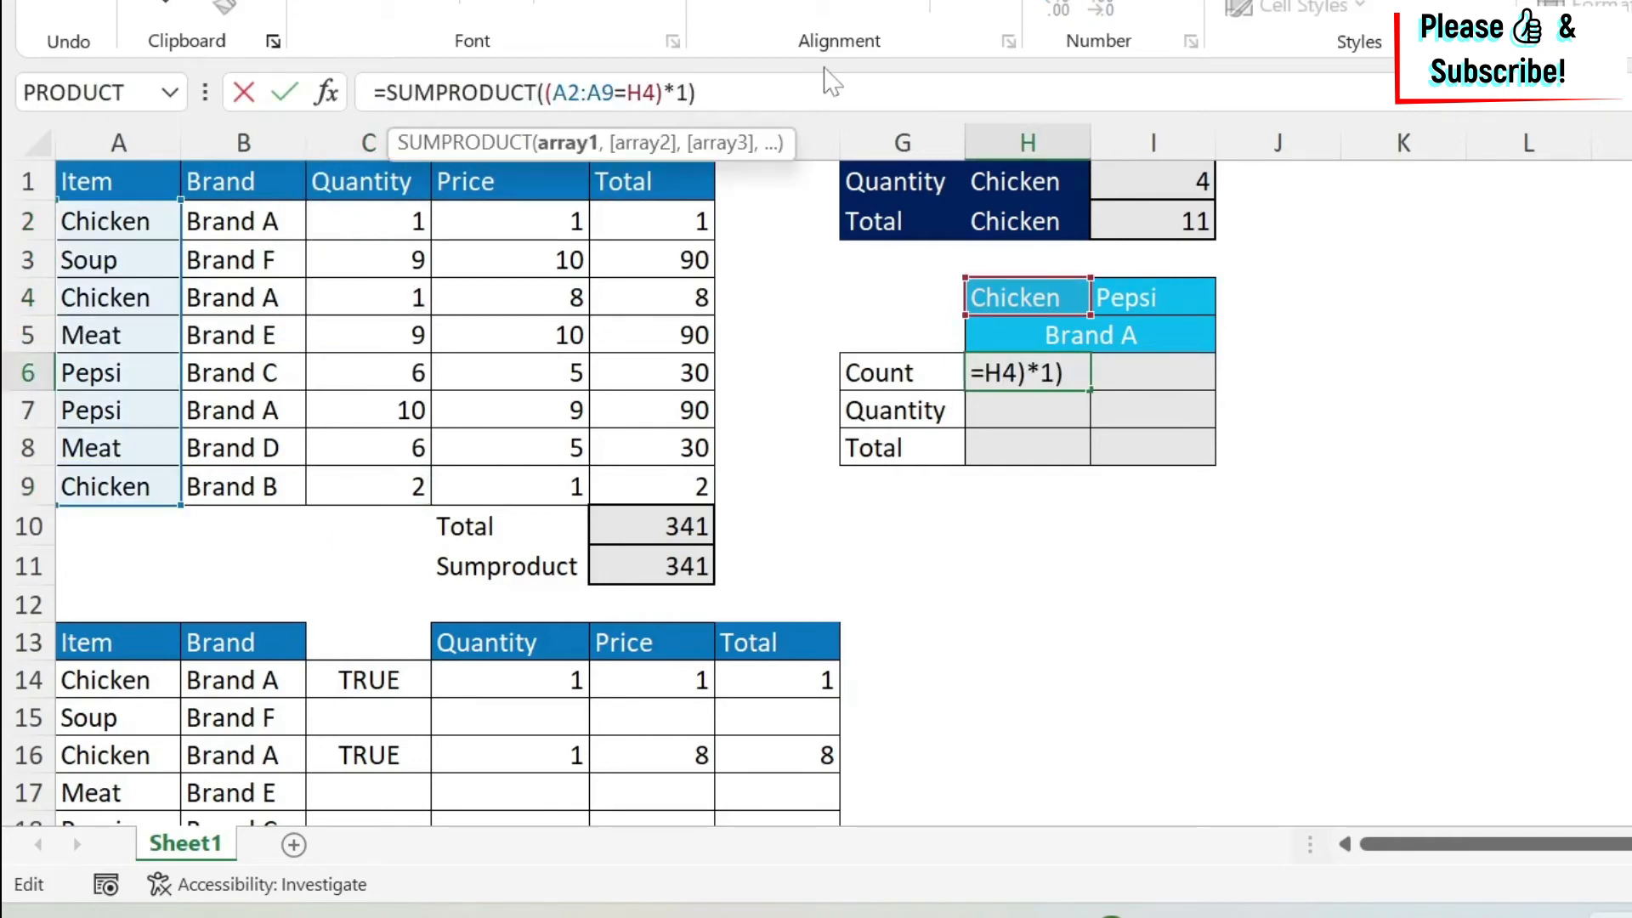
pyautogui.press('BackSpace')
pyautogui.press('BackSpace')
pyautogui.write('+(')
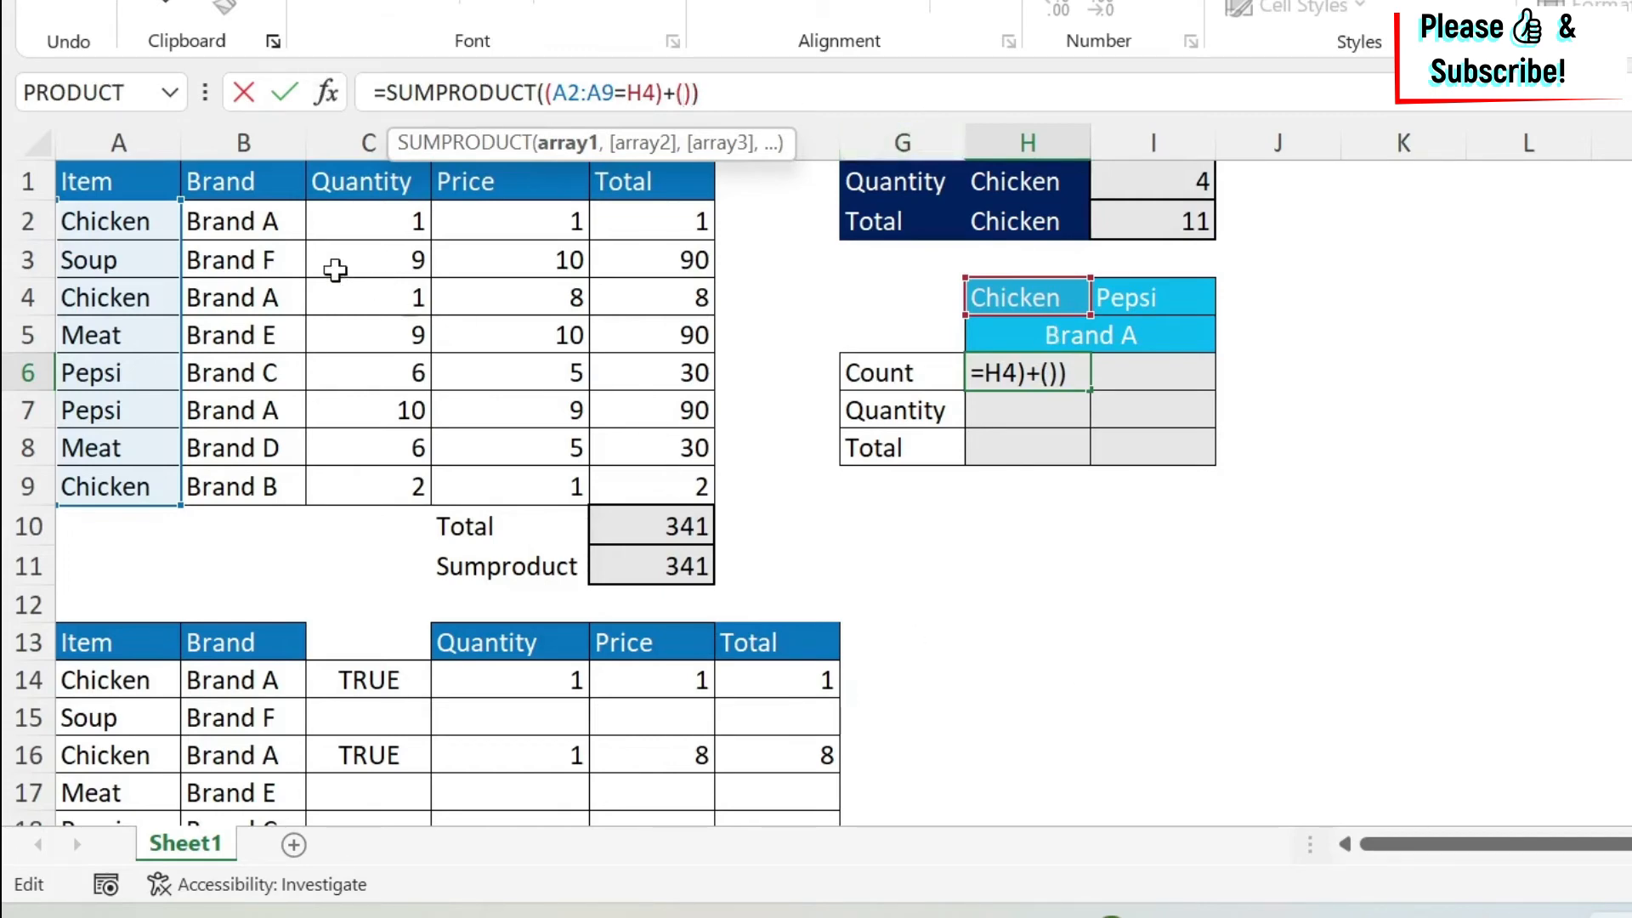
pyautogui.moveTo(115, 218); pyautogui.dragTo(106, 487)
pyautogui.write('=')
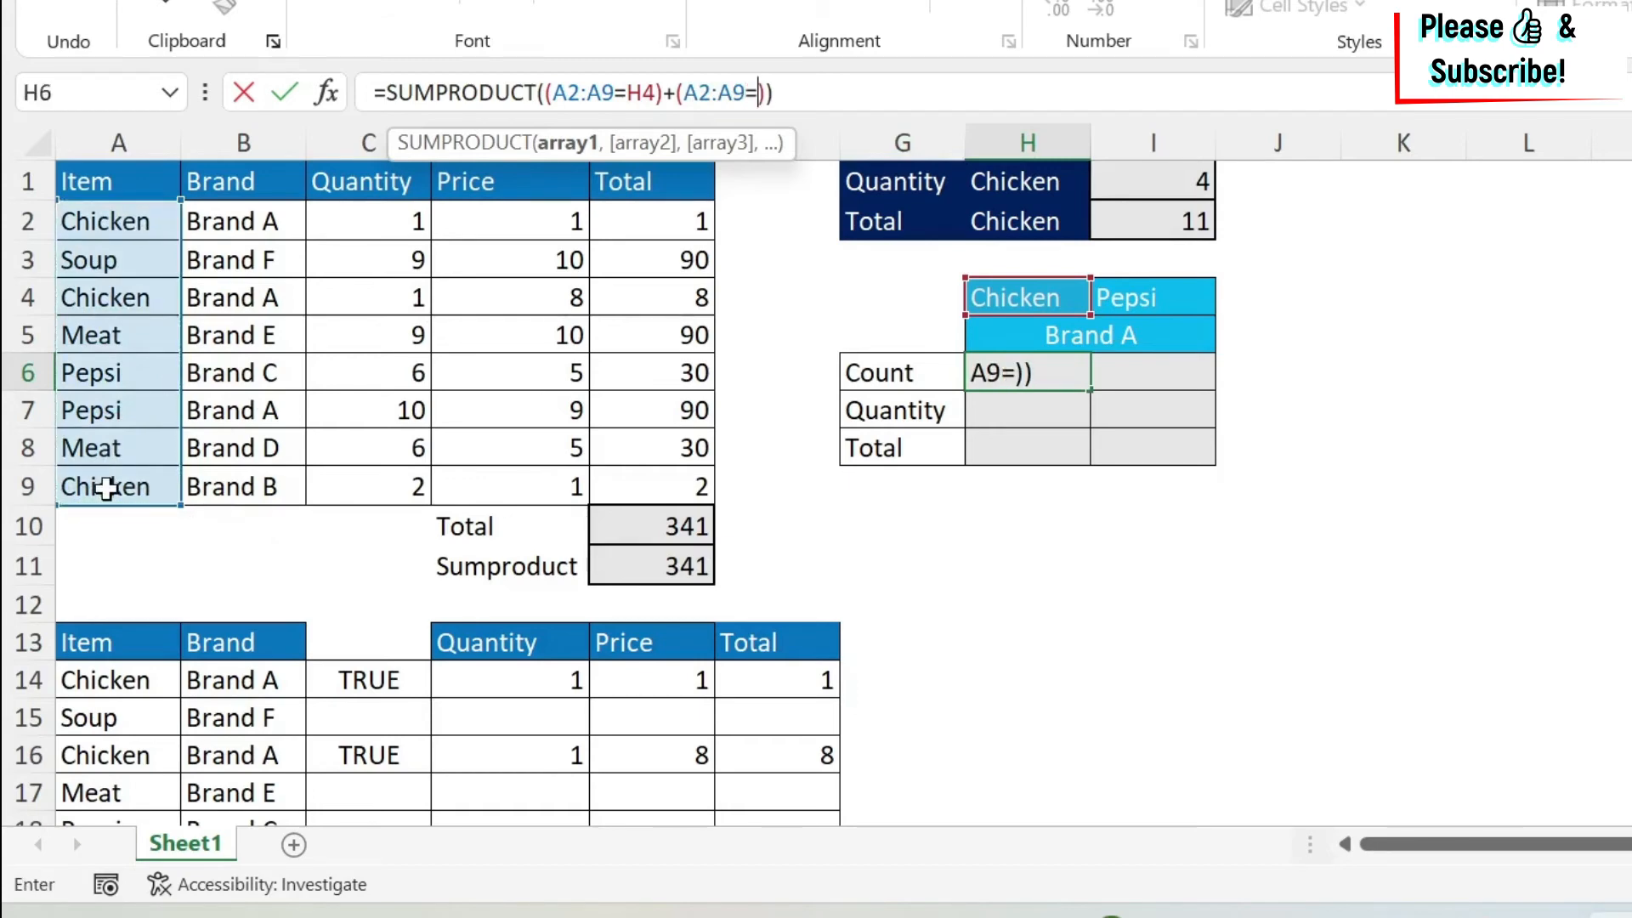
pyautogui.click(1137, 294)
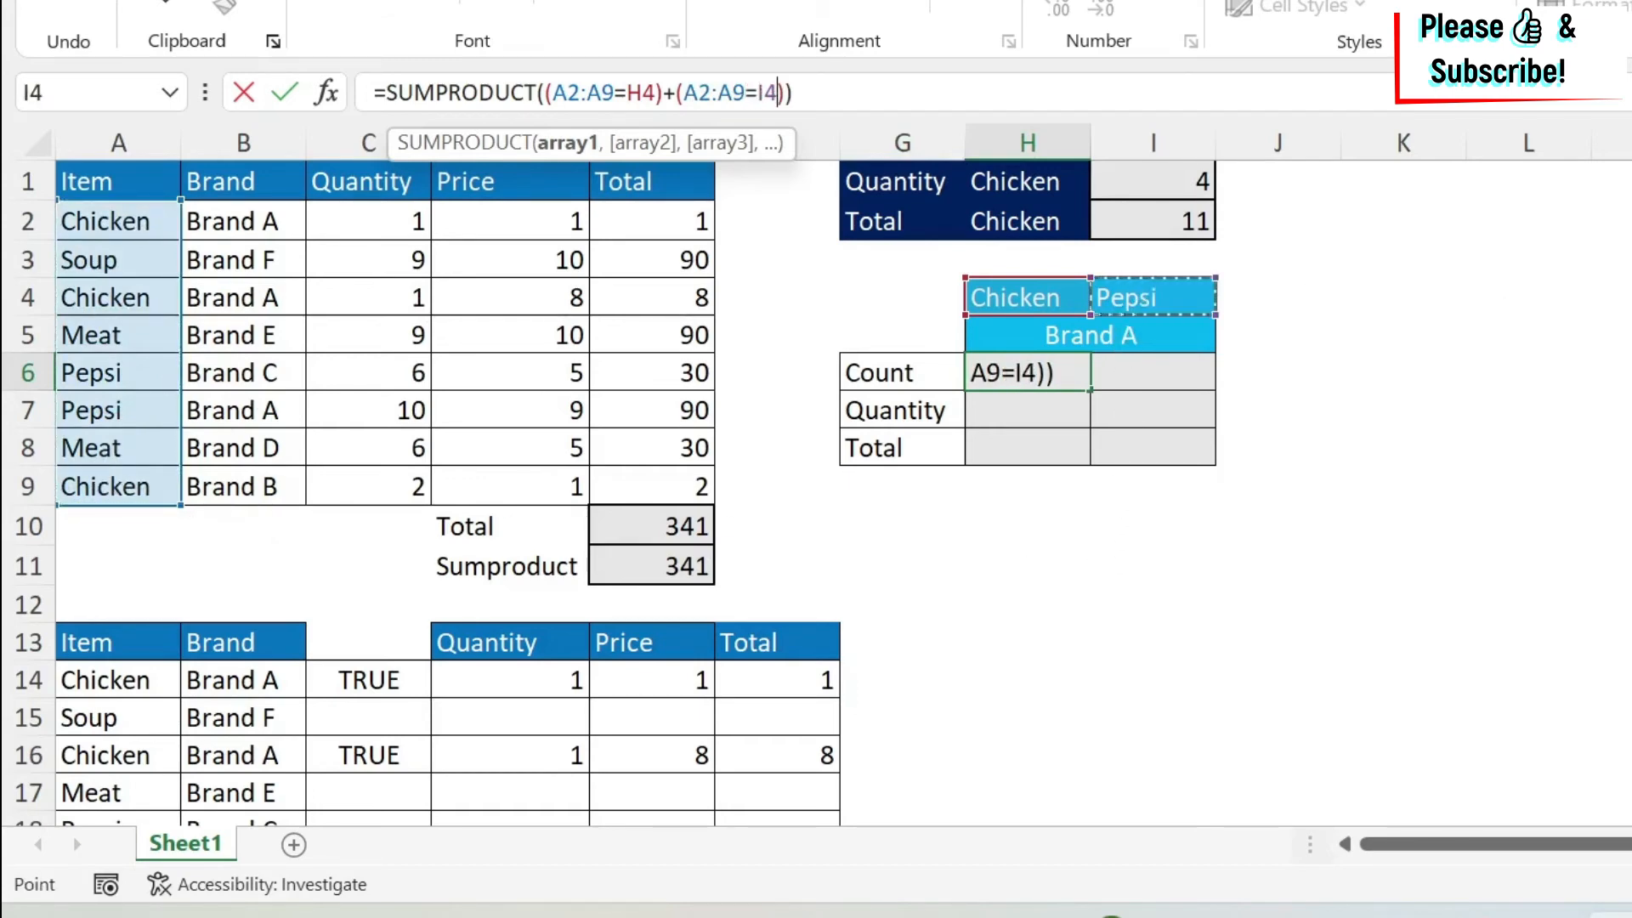
pyautogui.press('Return')
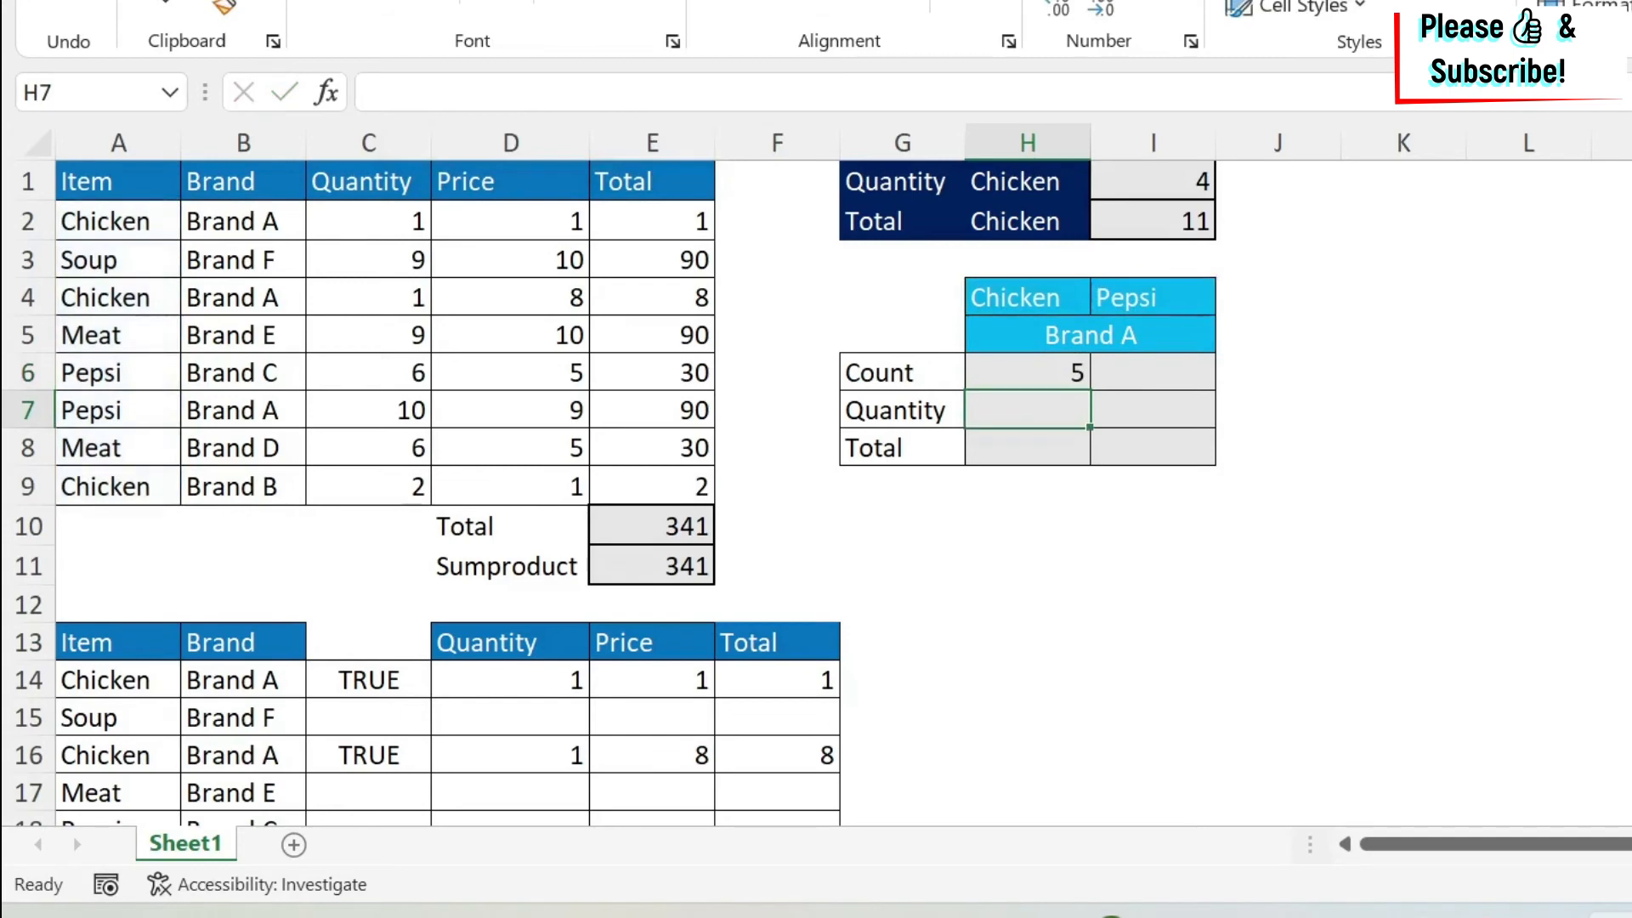
# Select the Chicken and Pepsi quantities in C2, C4, C6, C7 and C9 to check which rows H6 counts.
pyautogui.click(370, 225)
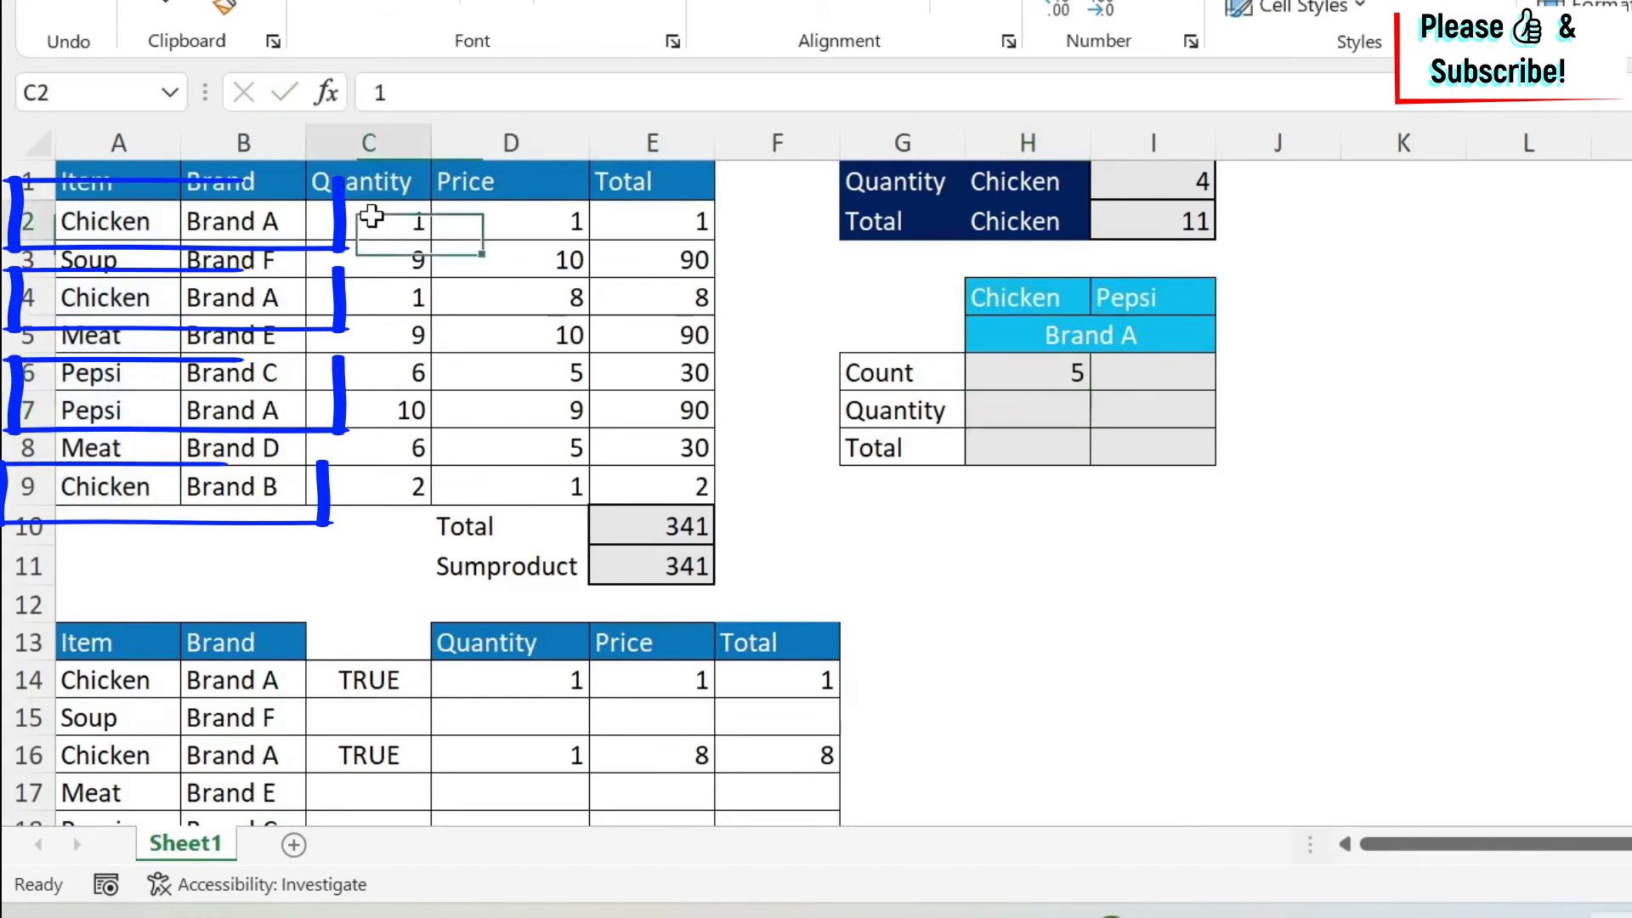
pyautogui.keyDown('ctrl'); pyautogui.click(374, 295); pyautogui.keyUp('ctrl')
pyautogui.keyDown('ctrl'); pyautogui.click(368, 374); pyautogui.keyUp('ctrl')
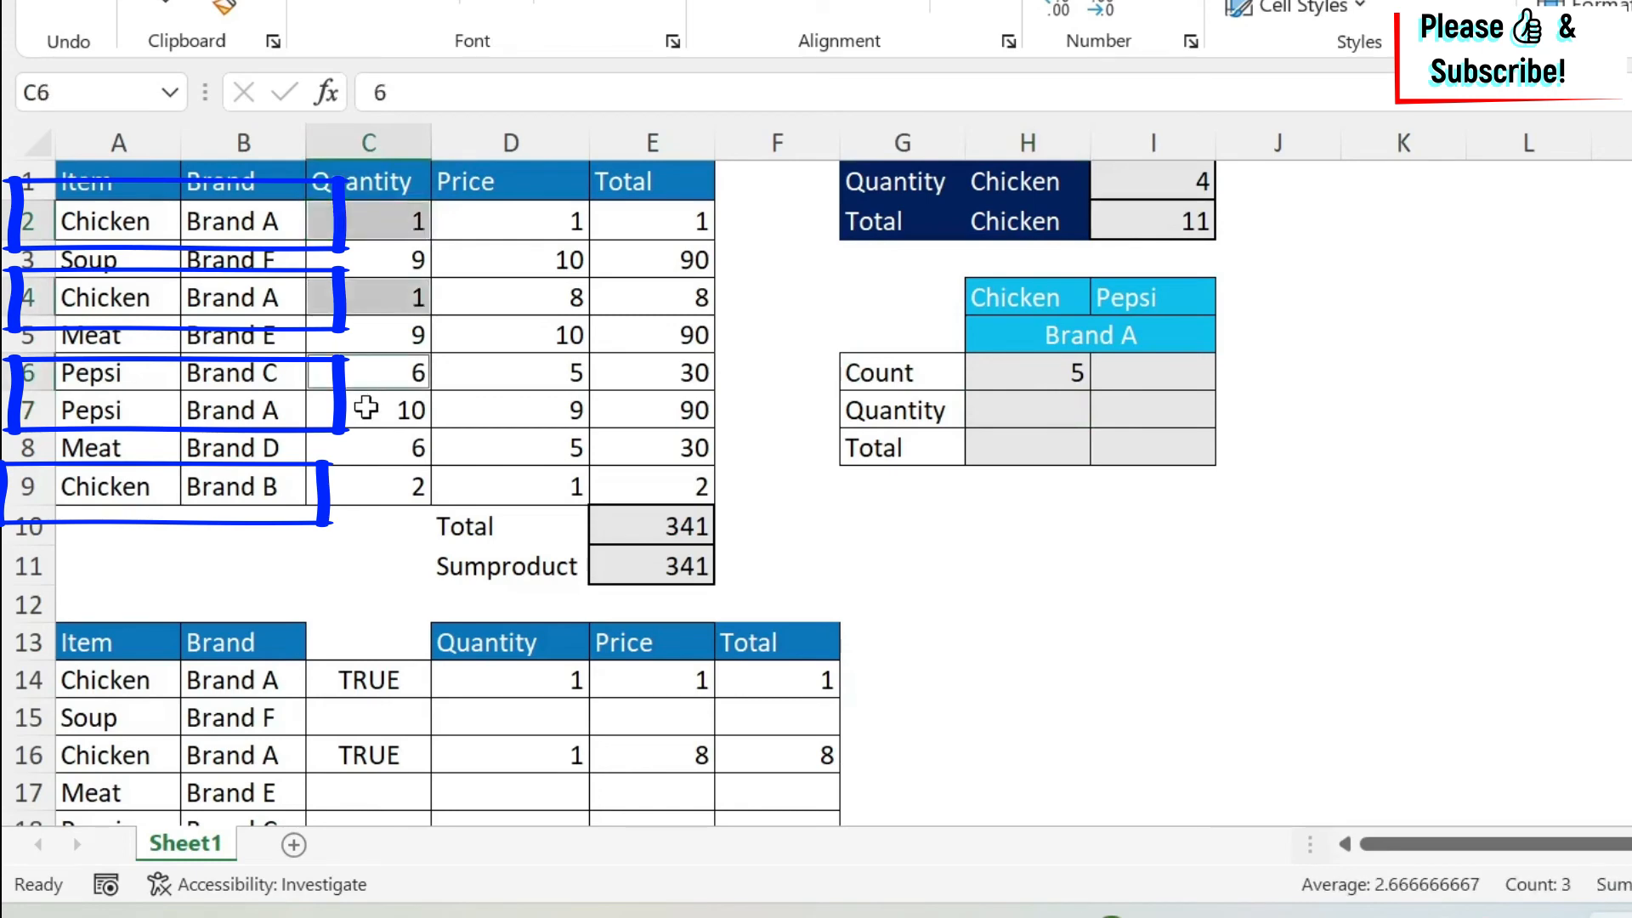
pyautogui.keyDown('ctrl'); pyautogui.click(366, 408); pyautogui.keyUp('ctrl')
pyautogui.keyDown('ctrl'); pyautogui.click(355, 487); pyautogui.keyUp('ctrl')
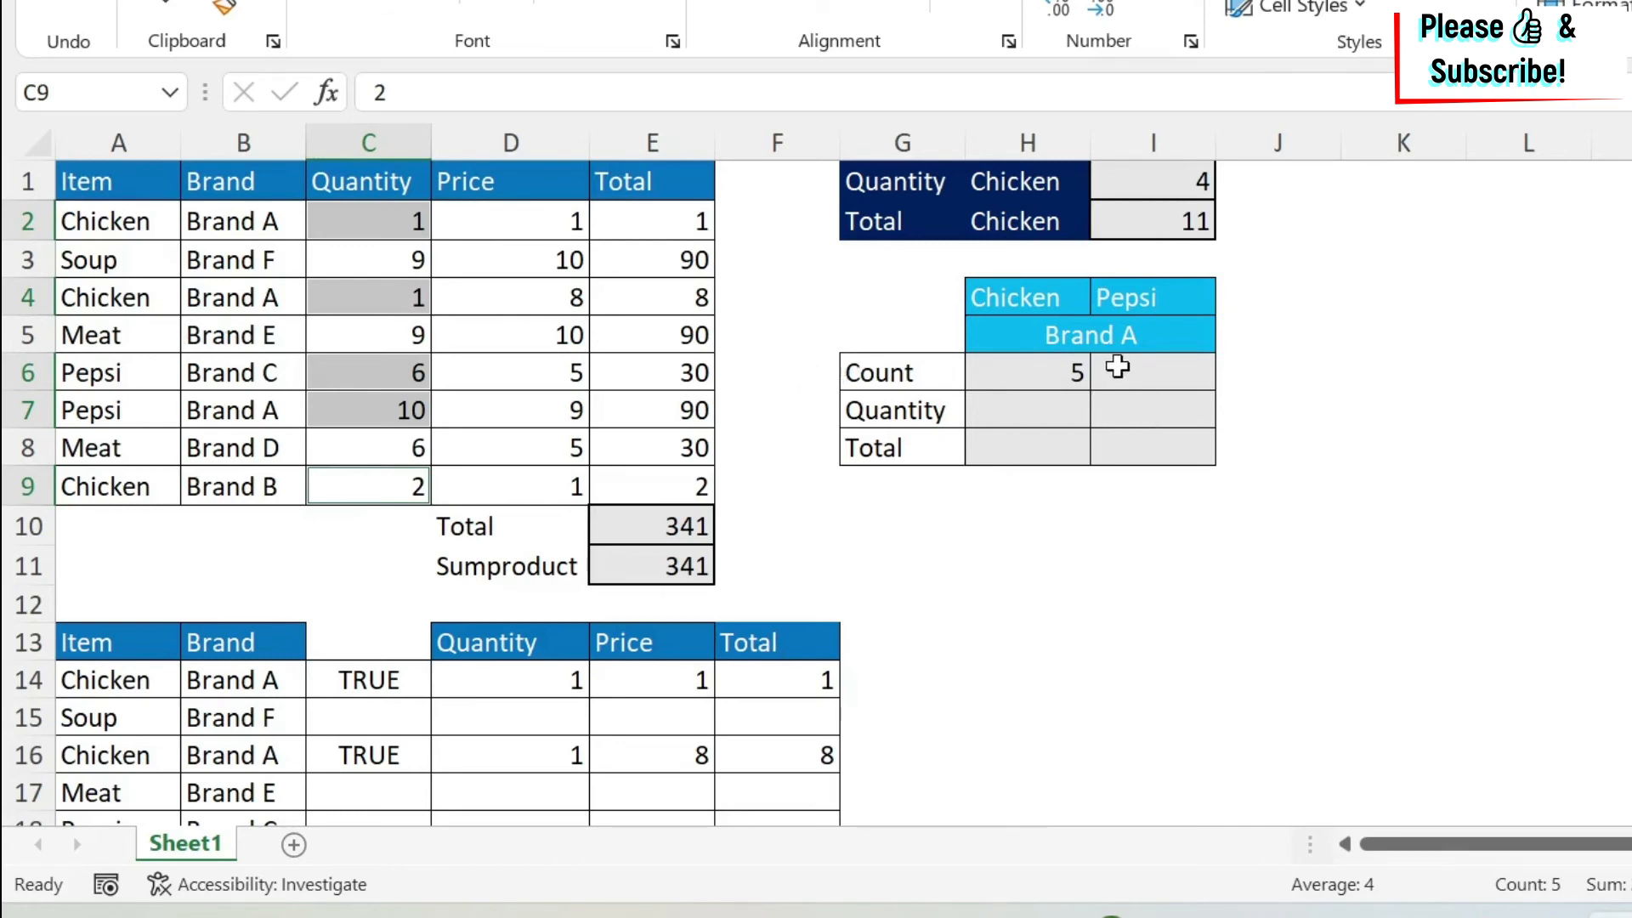
# Group H6's two item conditions and multiply them by the brand condition, giving =SUMPRODUCT(((A2:A9=H4)+(A2:A9=I4))*(B2:B9=H5)).
pyautogui.click(1048, 366)
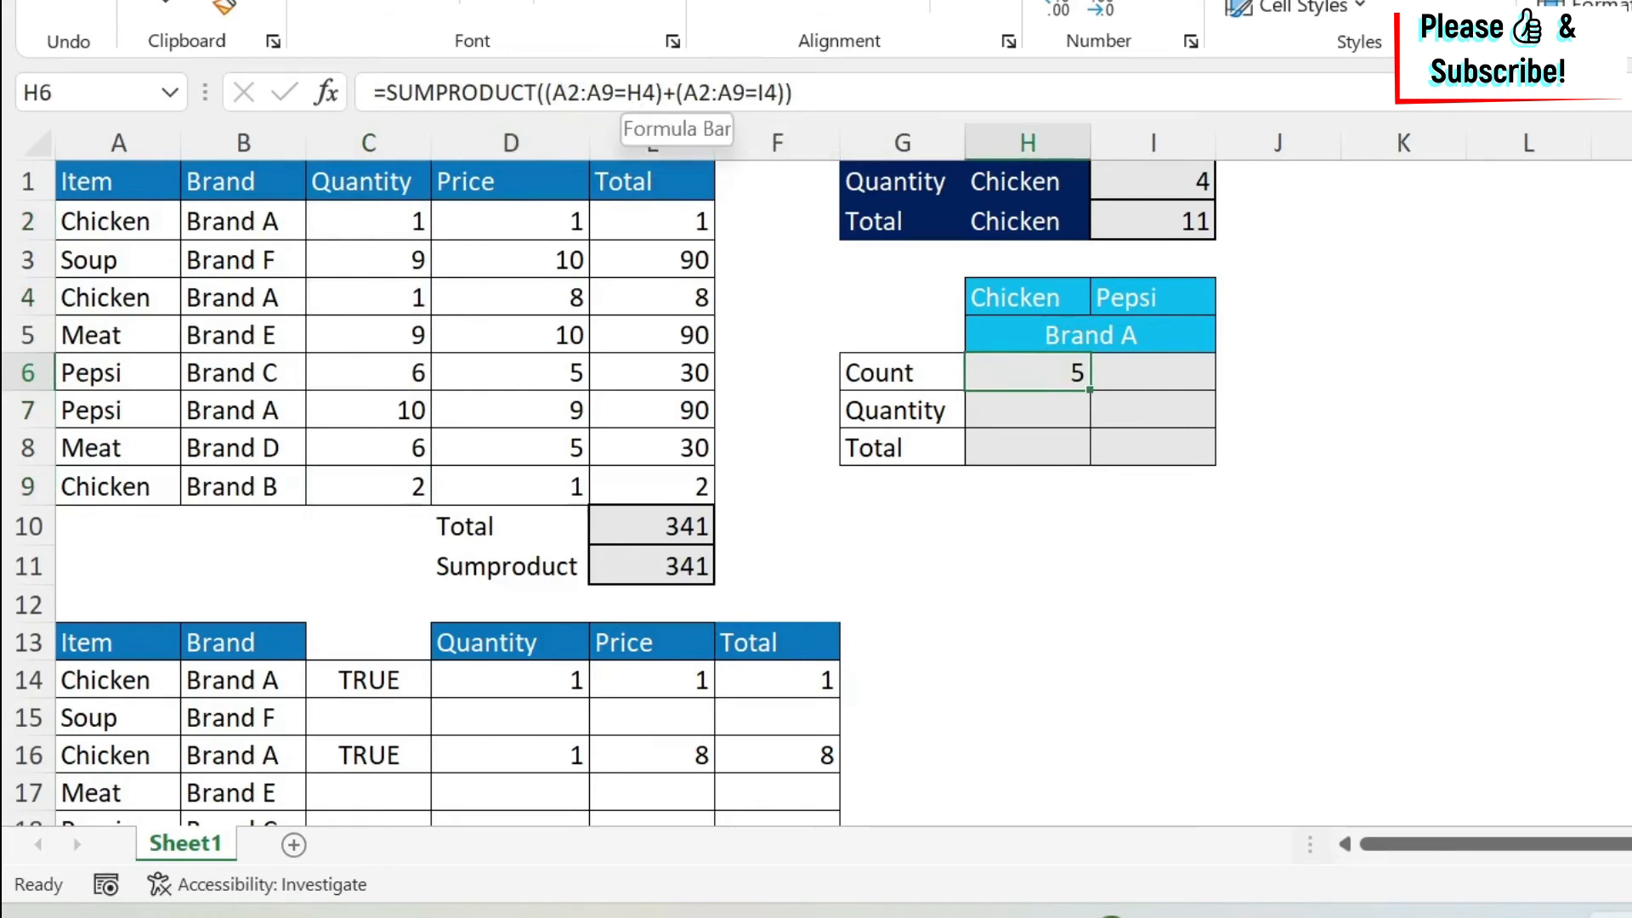
pyautogui.click(545, 92)
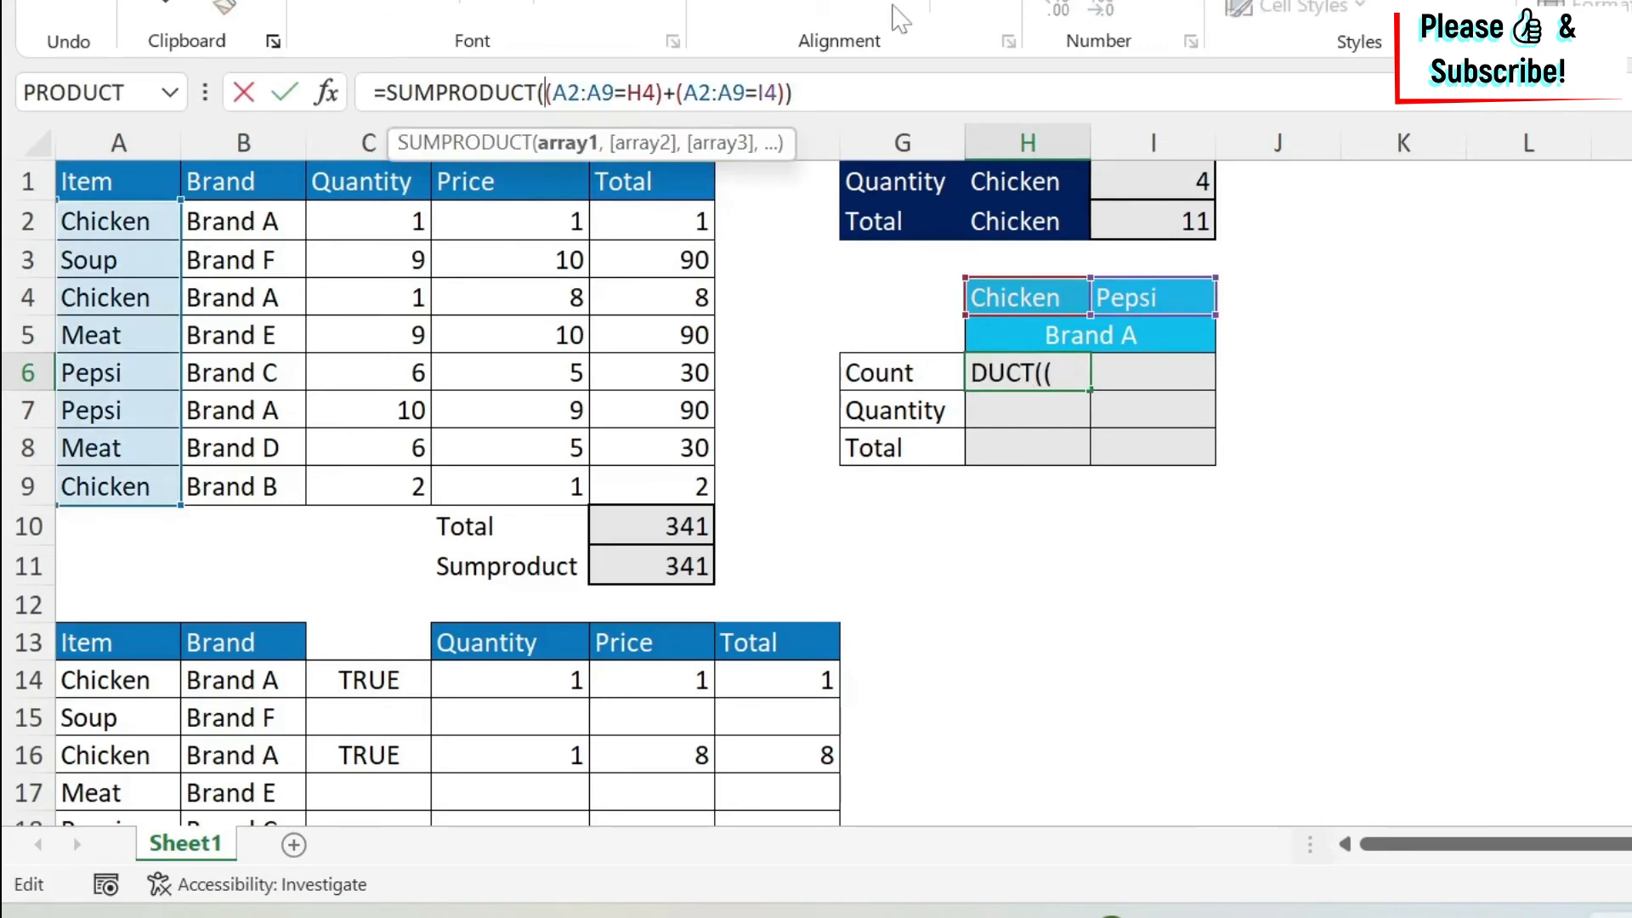
pyautogui.write('(')
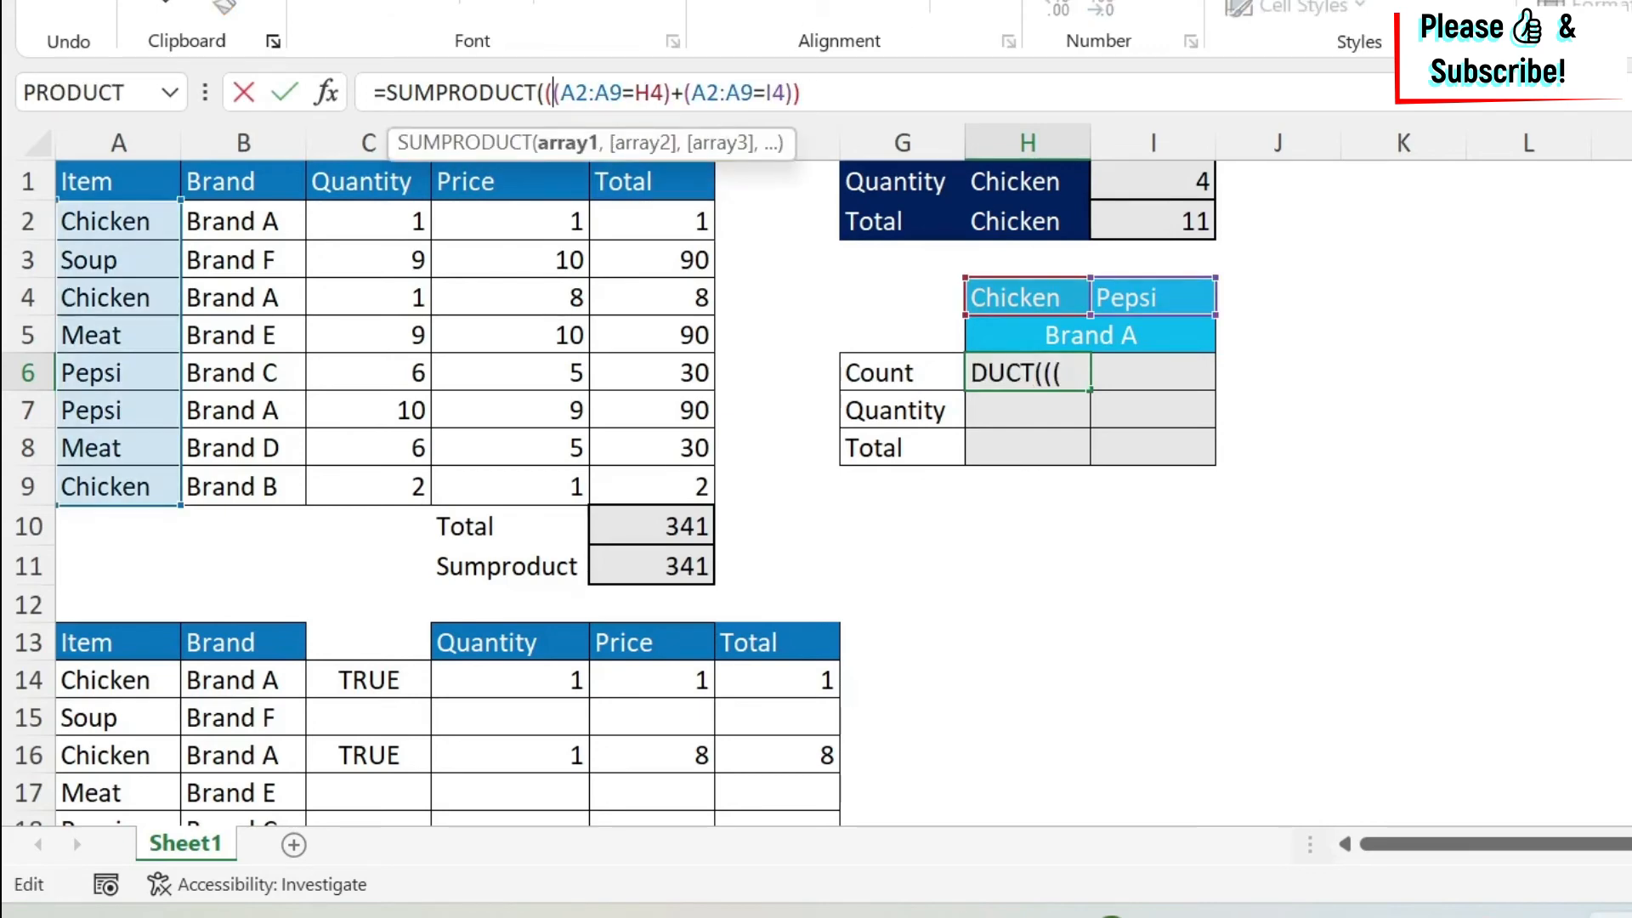
pyautogui.click(794, 93)
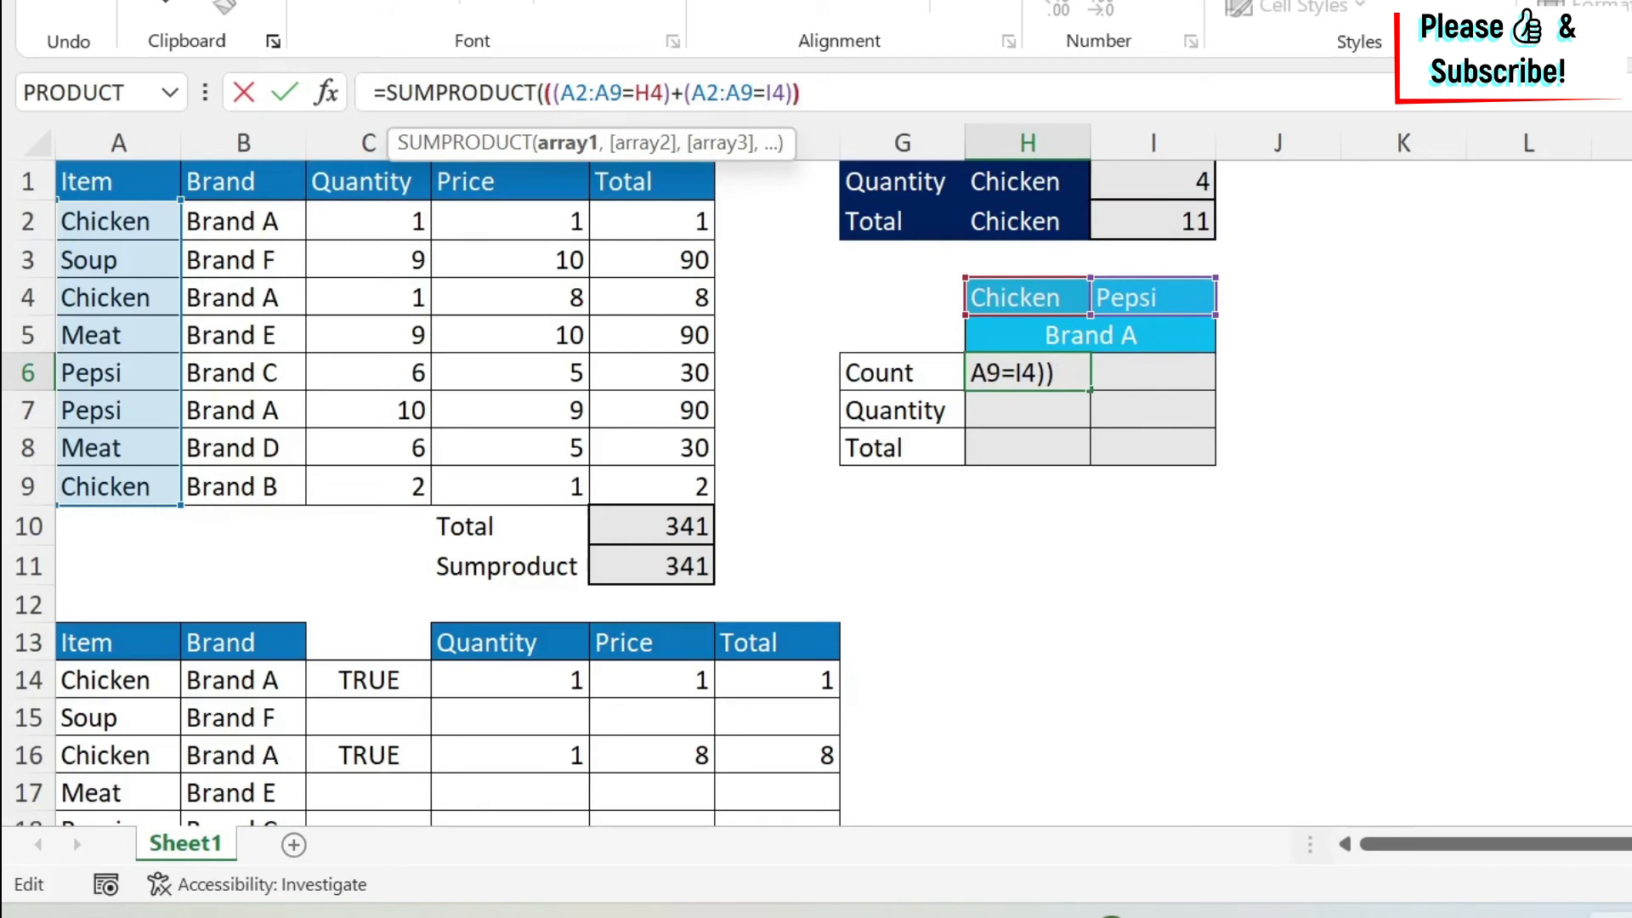
pyautogui.write('*()')
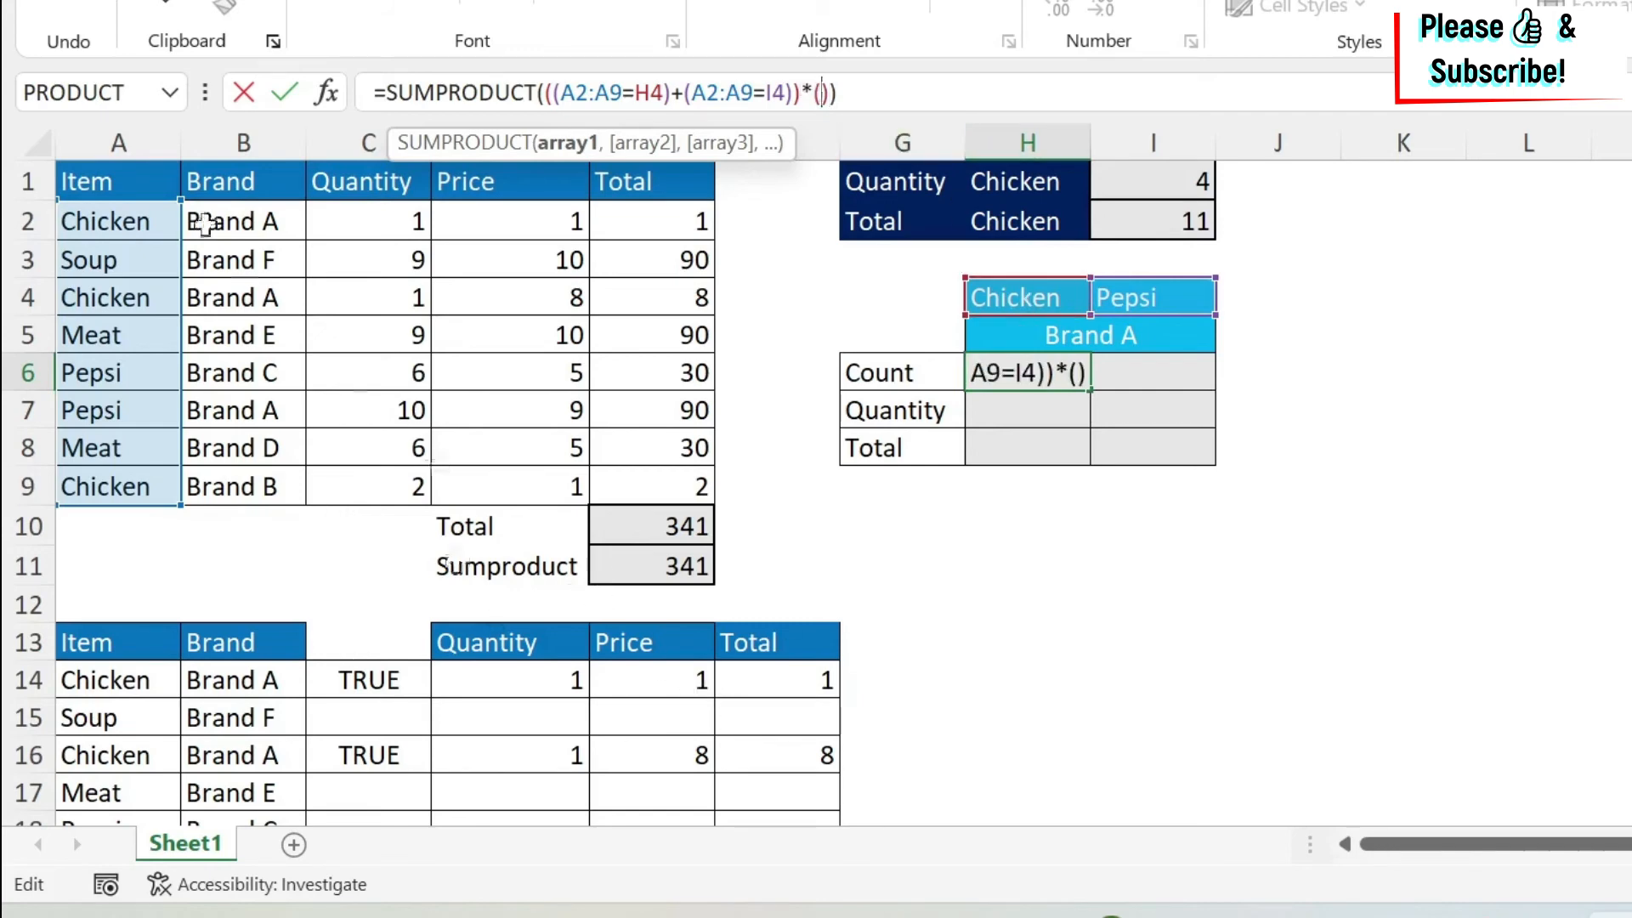
pyautogui.moveTo(212, 209); pyautogui.dragTo(208, 510)
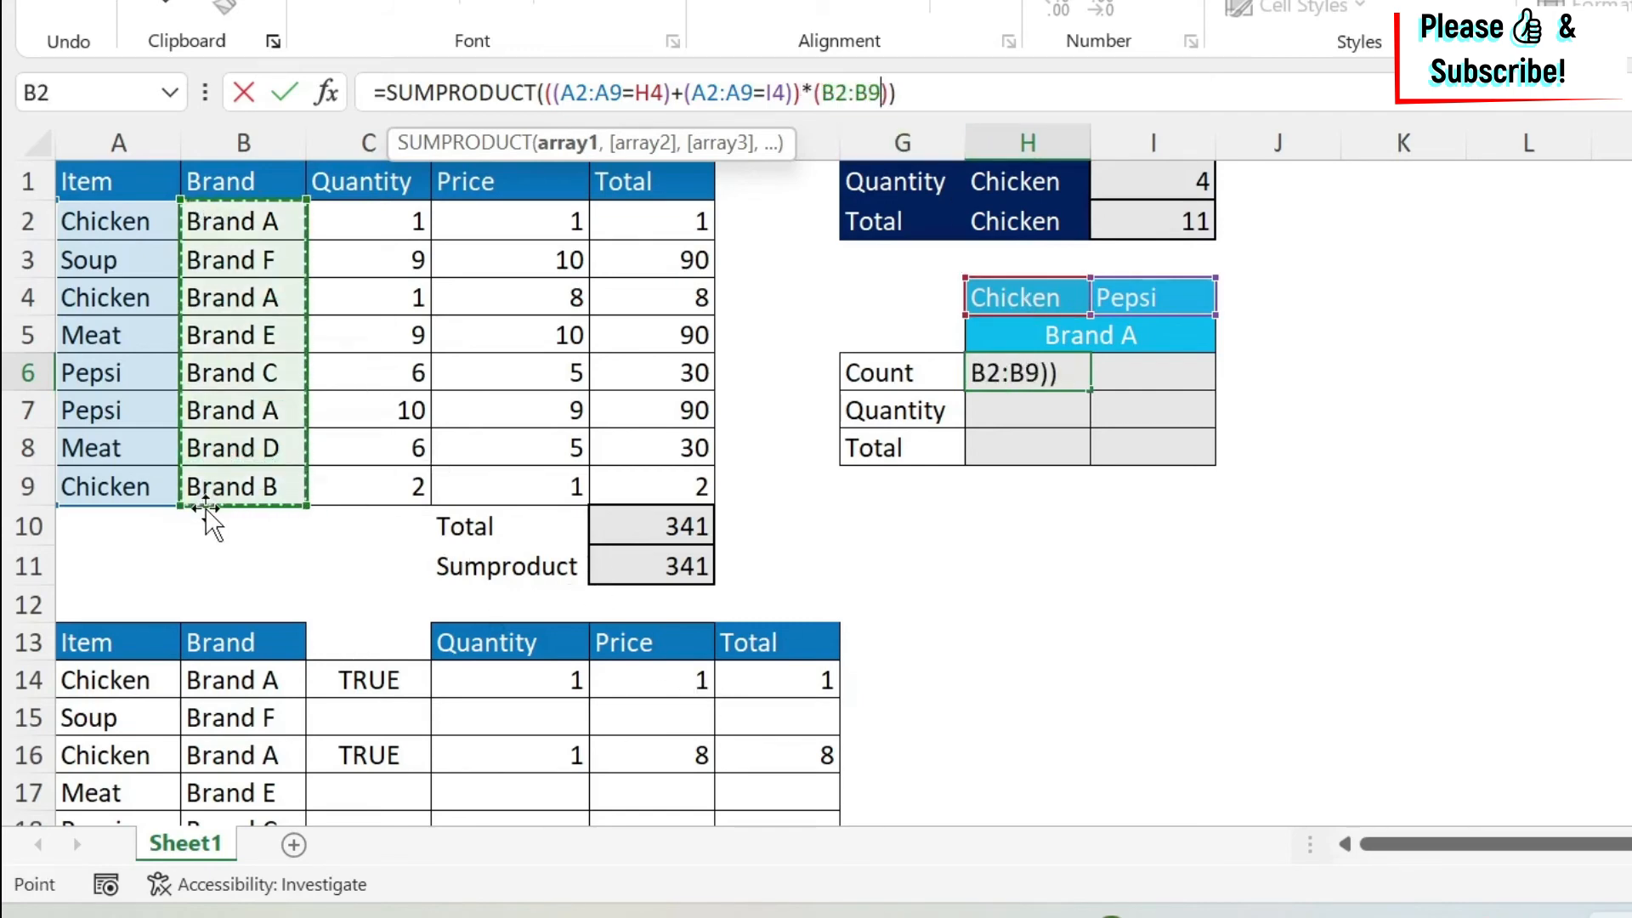
pyautogui.write('=')
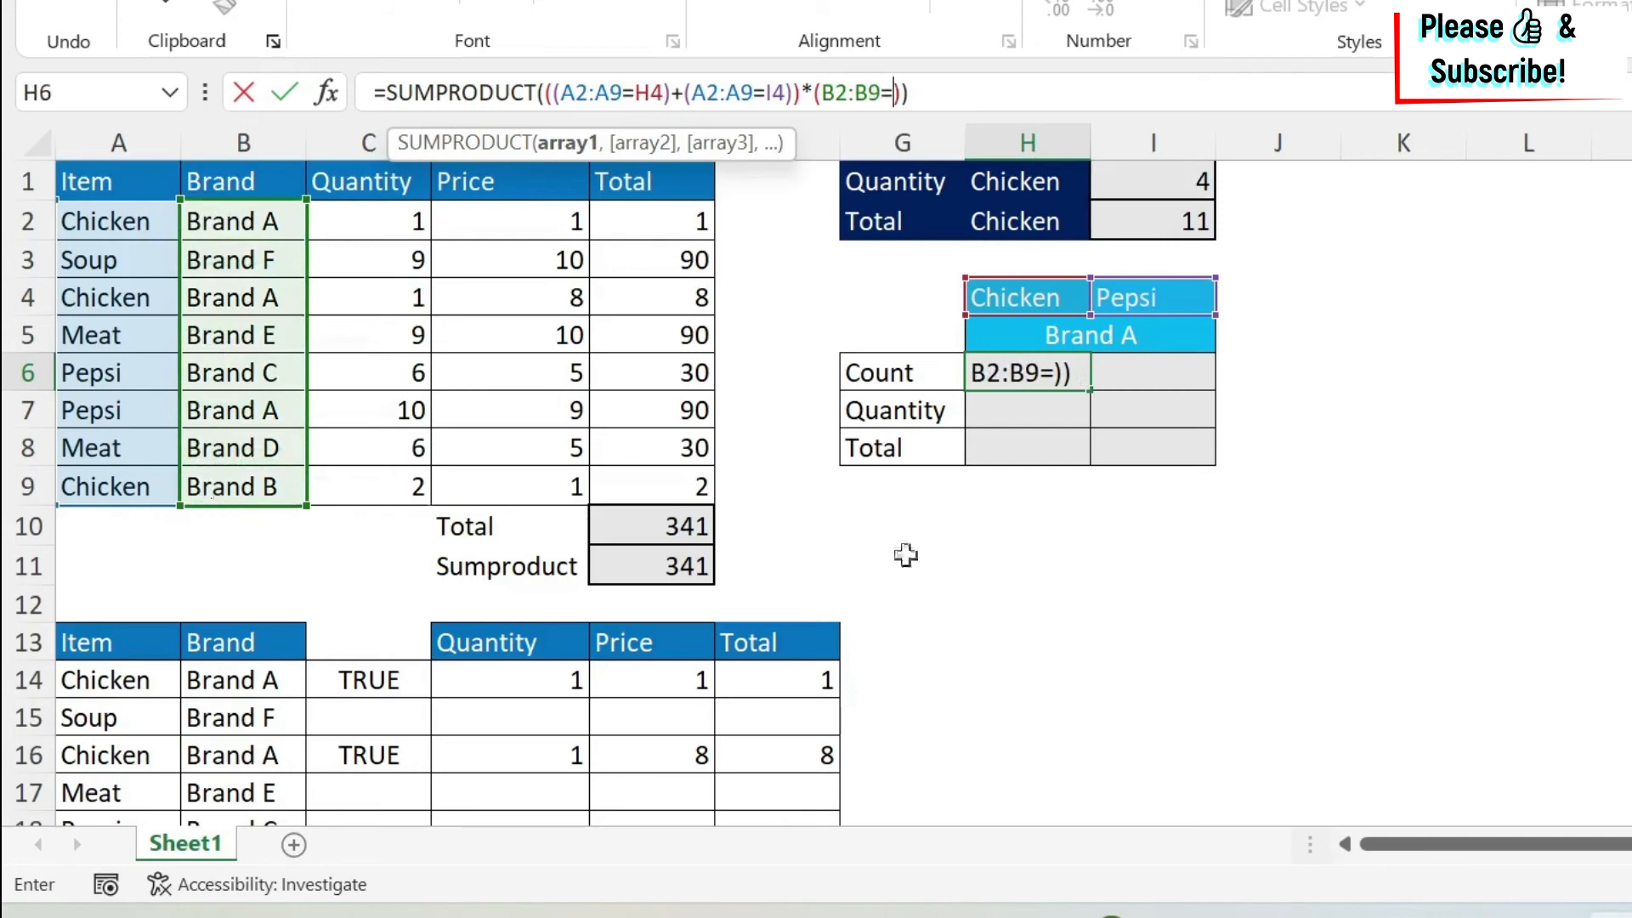
pyautogui.click(1135, 325)
pyautogui.press('Return')
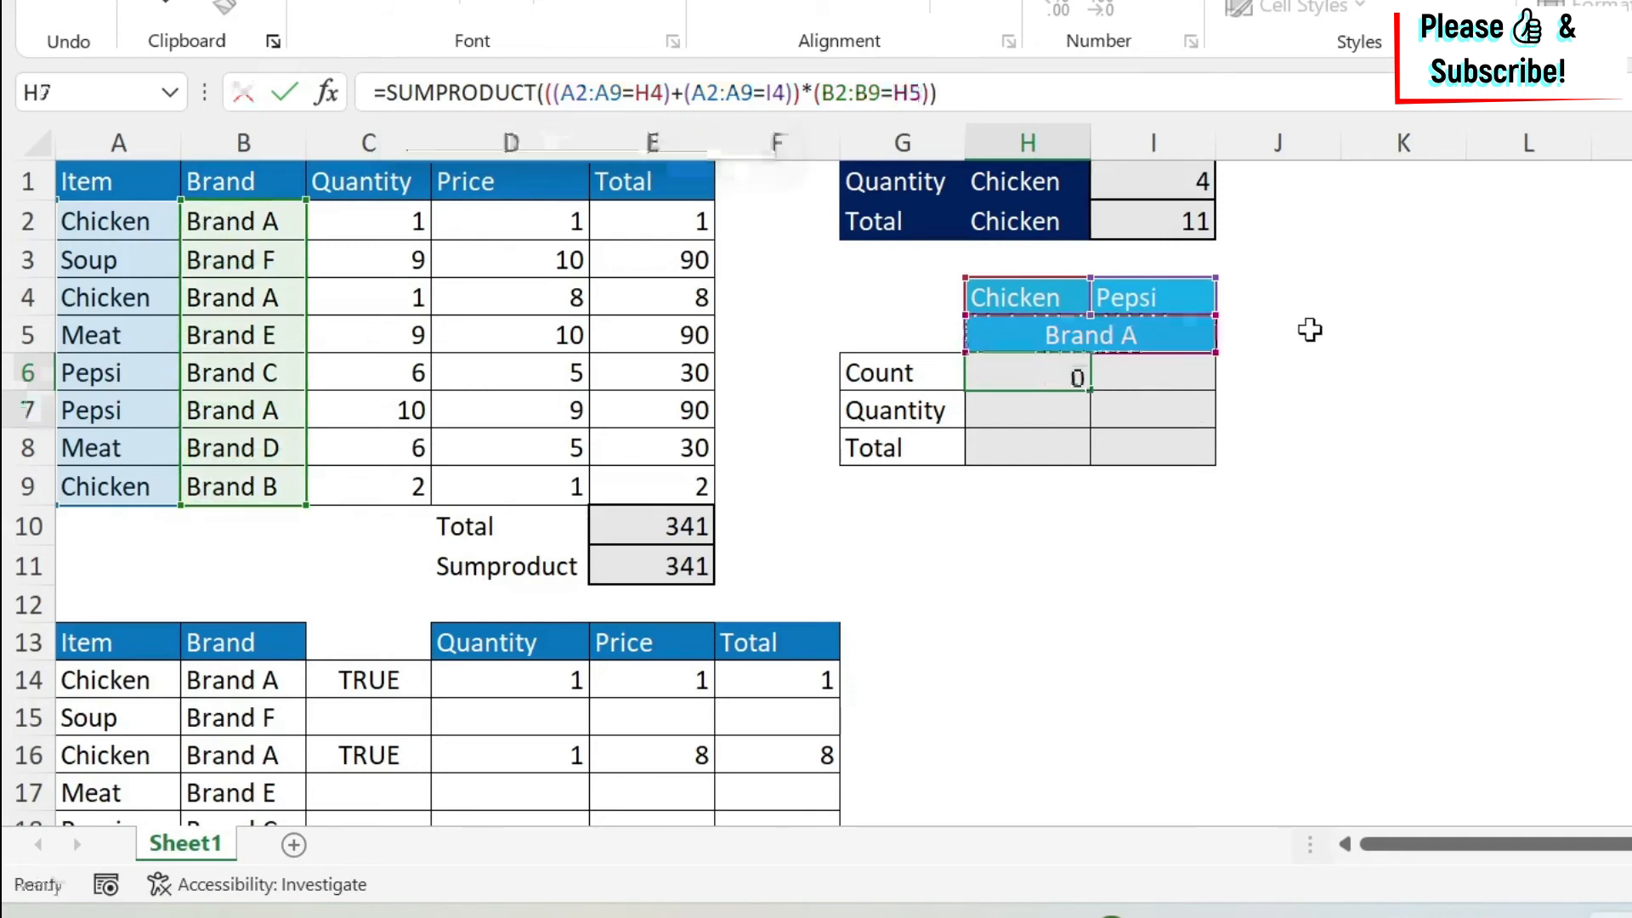
pyautogui.press('Up')
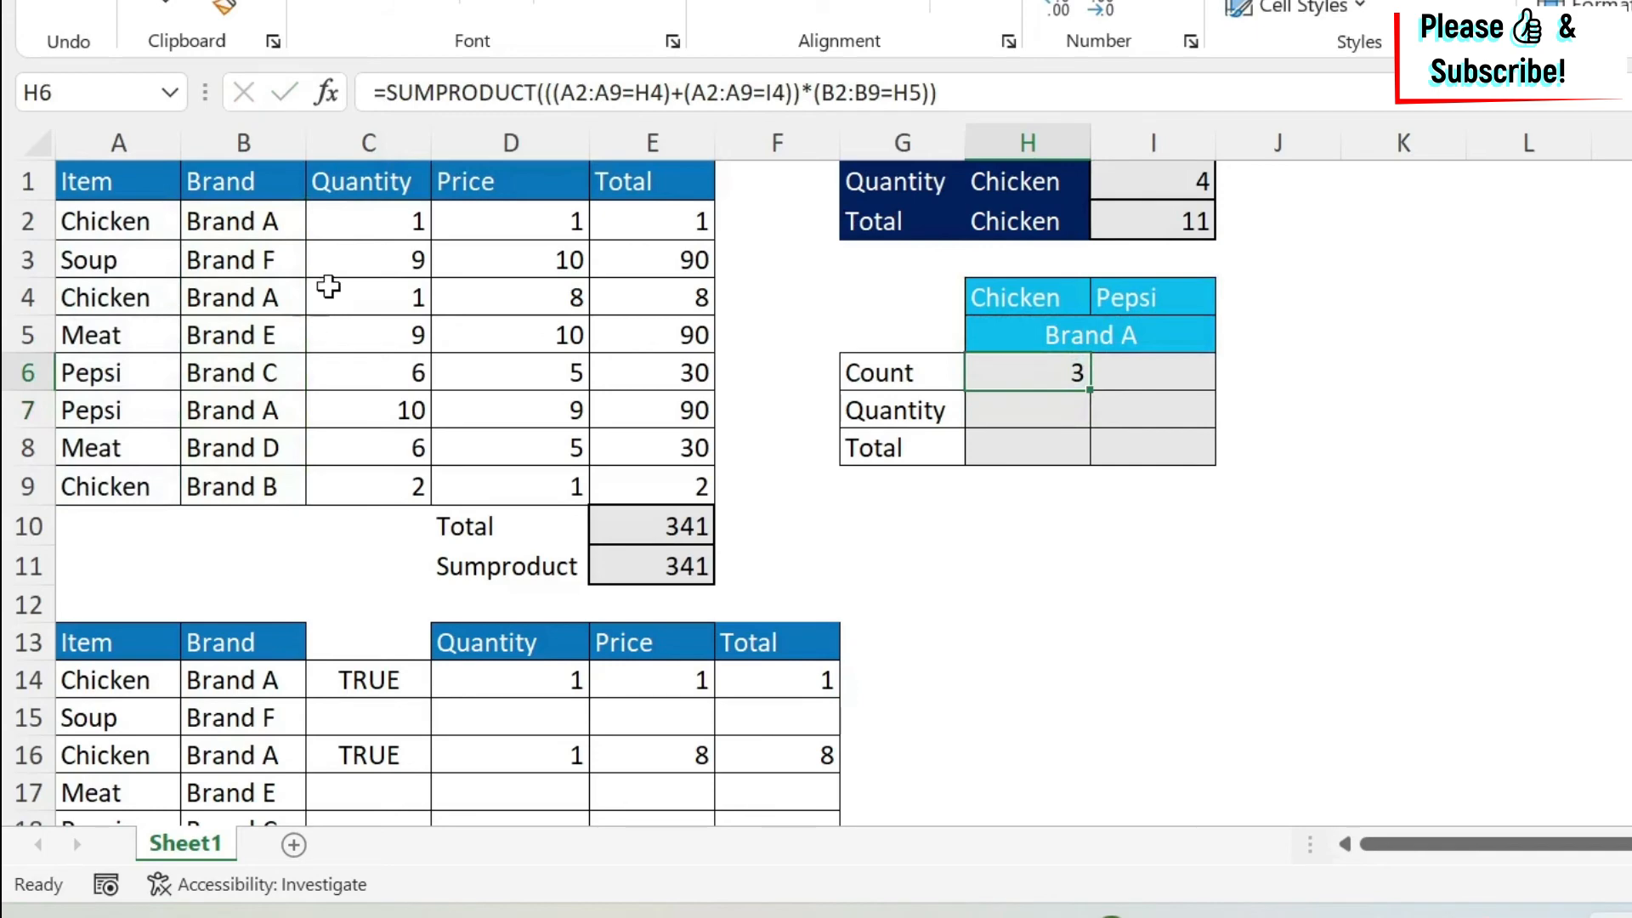
# Select the Brand A quantities for Chicken and Pepsi in C2, C4 and C7 to verify the count in H6.
pyautogui.keyDown('ctrl'); pyautogui.click(400, 223); pyautogui.keyUp('ctrl')
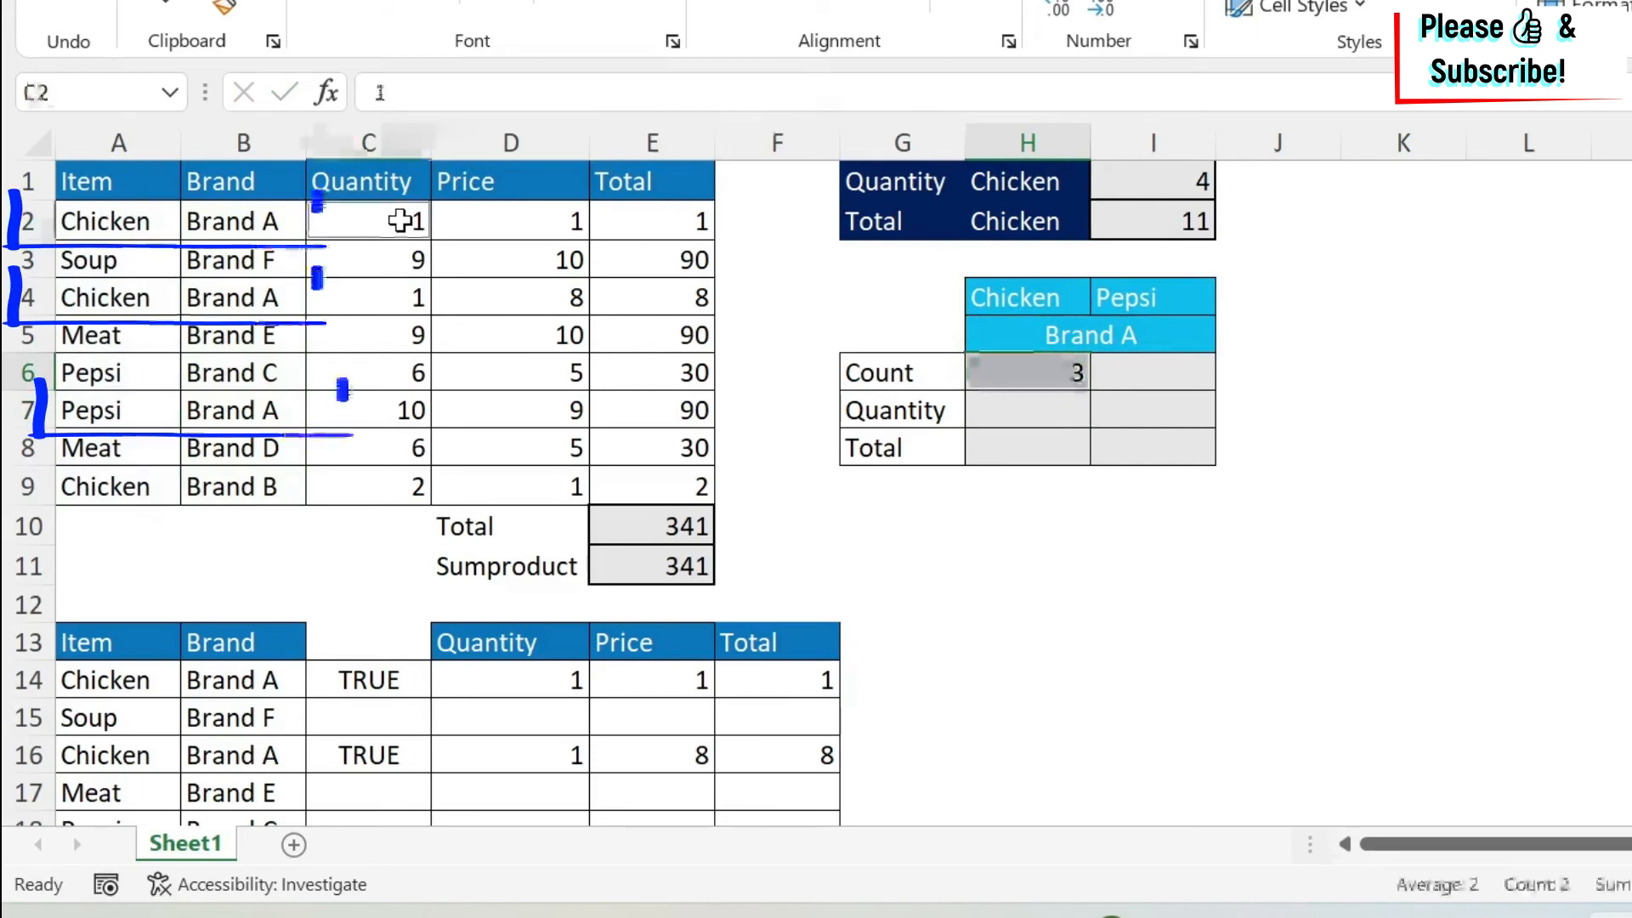
pyautogui.keyDown('ctrl'); pyautogui.click(370, 302); pyautogui.keyUp('ctrl')
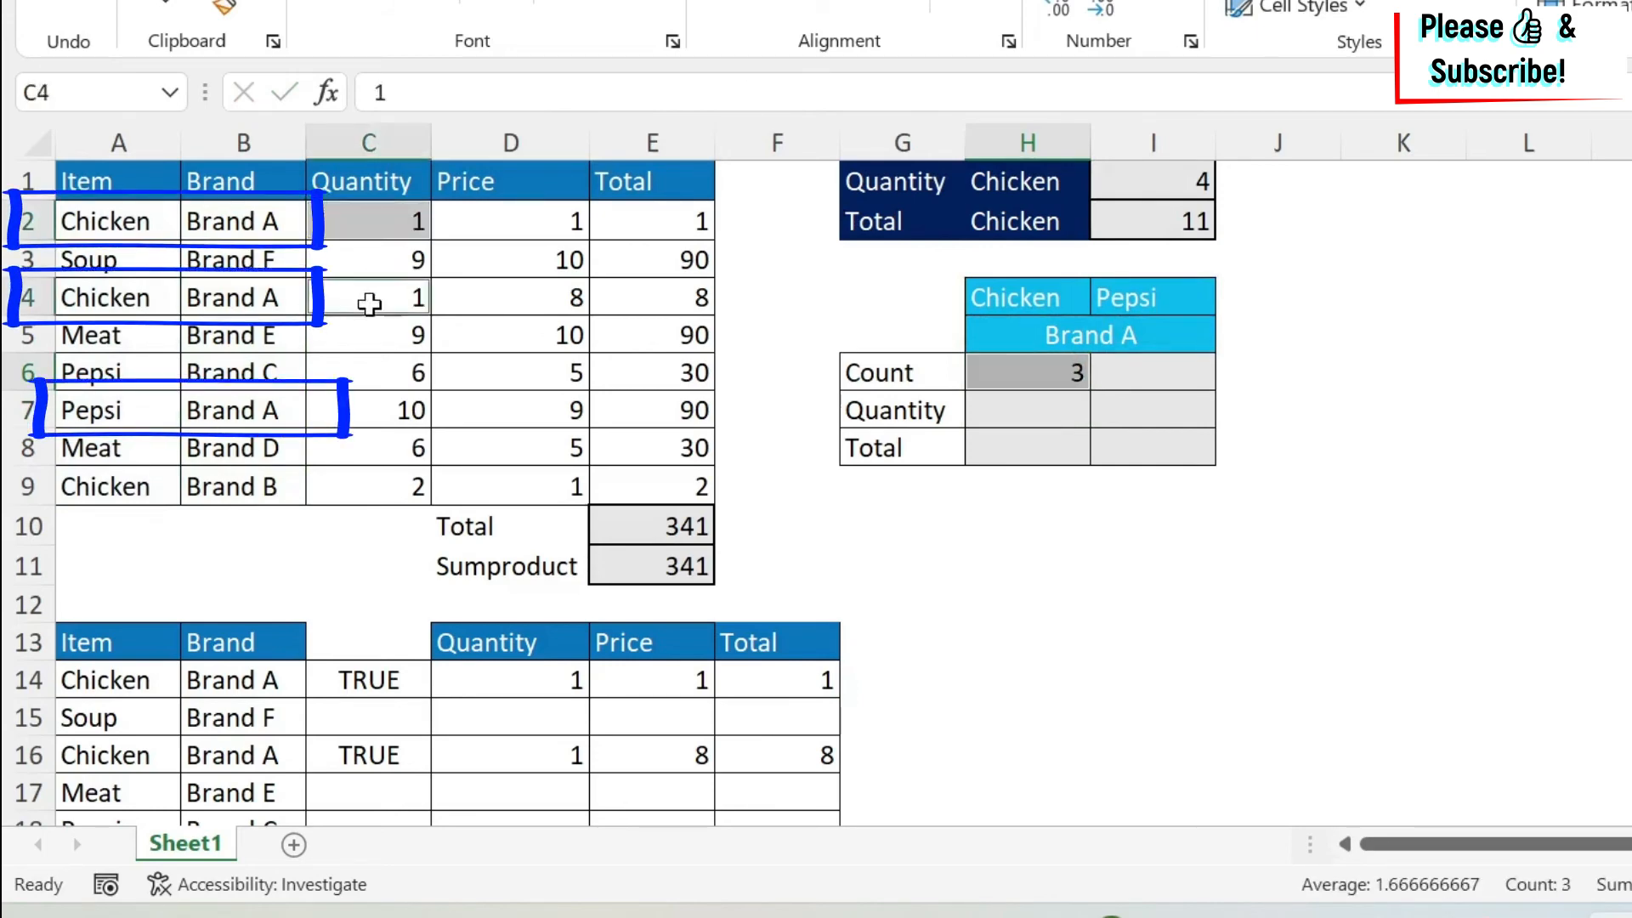
pyautogui.keyDown('ctrl'); pyautogui.click(372, 408); pyautogui.keyUp('ctrl')
# Copy the text of the count formula in H6 into the Quantity cell H7, keeping its references the same.
pyautogui.click(1038, 378)
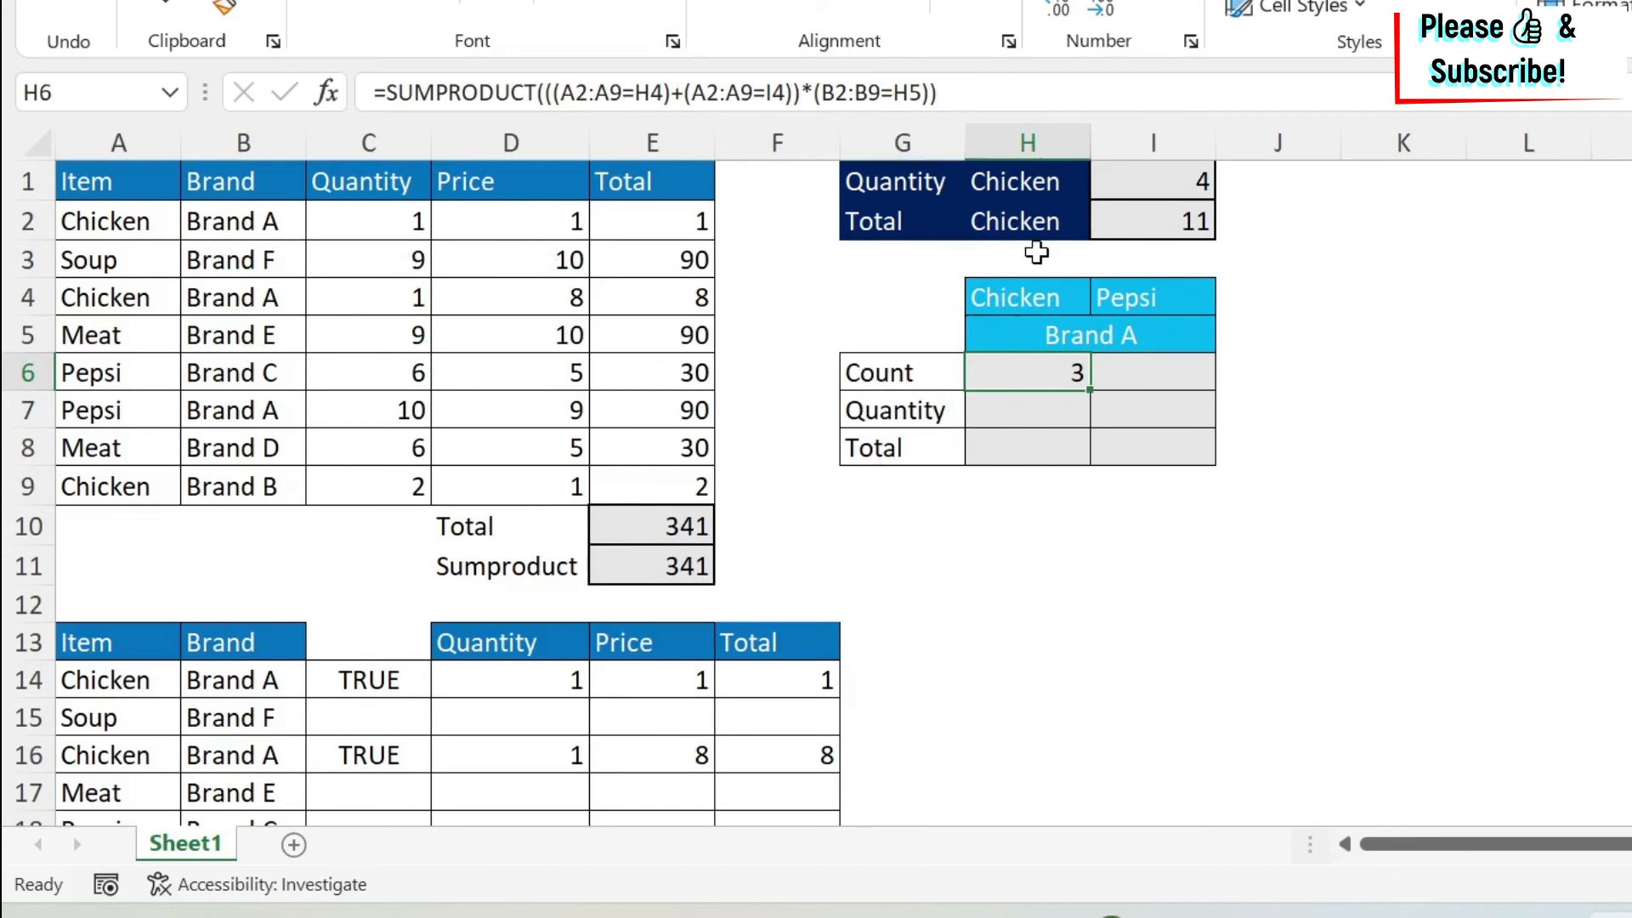
pyautogui.moveTo(935, 93); pyautogui.dragTo(283, 94)
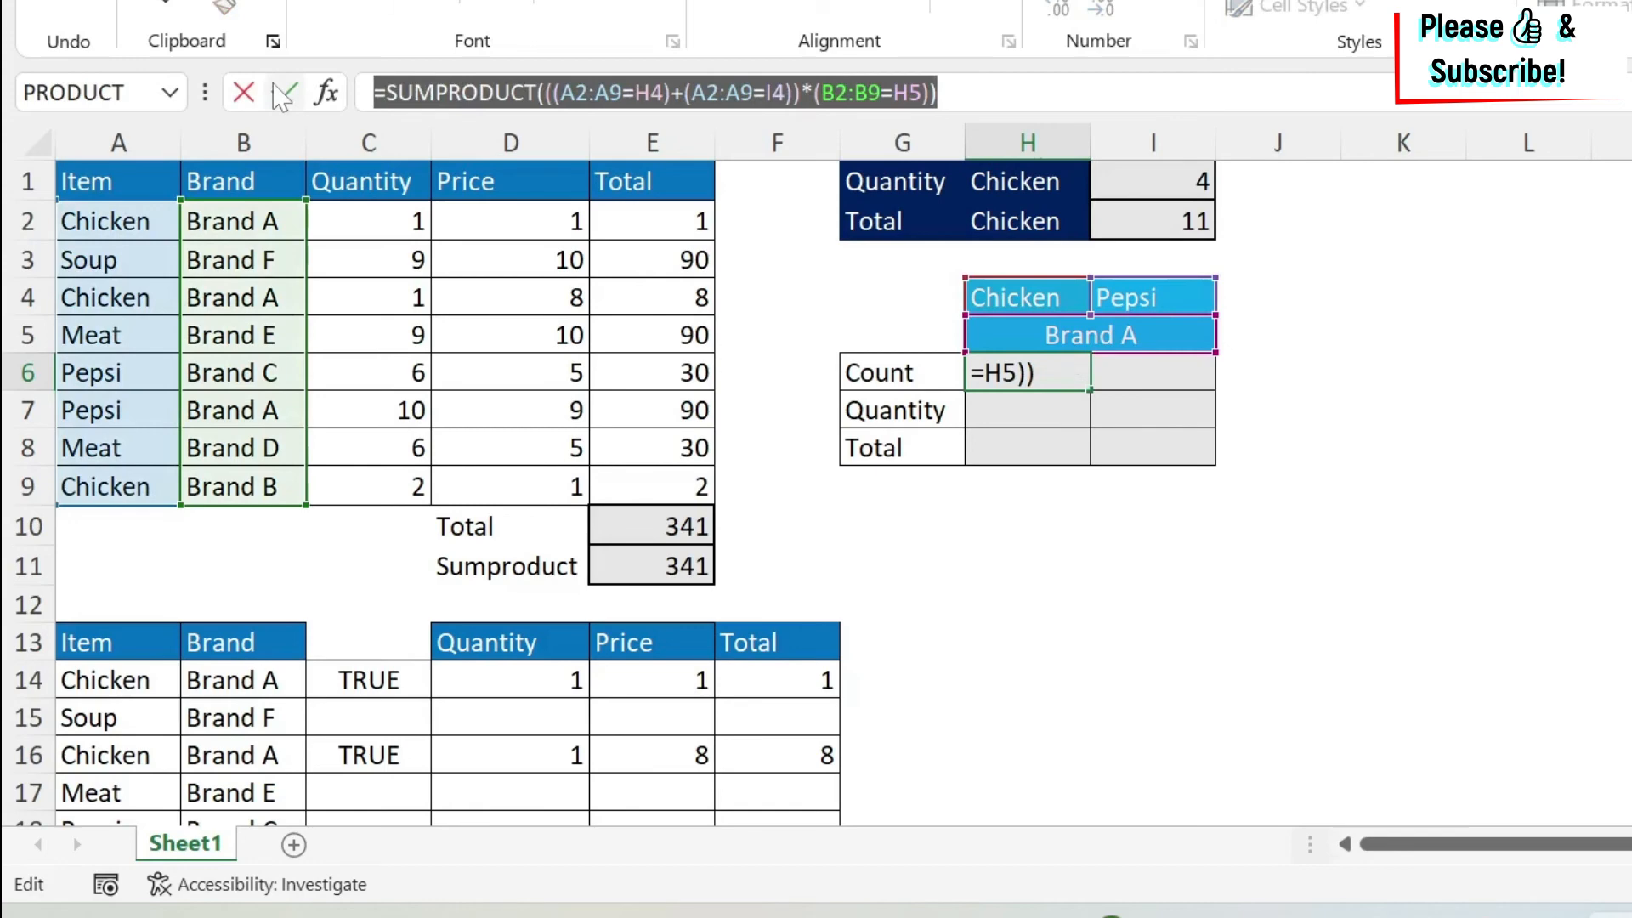
pyautogui.hotkey('ctrl', 'c')
pyautogui.press('Escape')
pyautogui.click(996, 416)
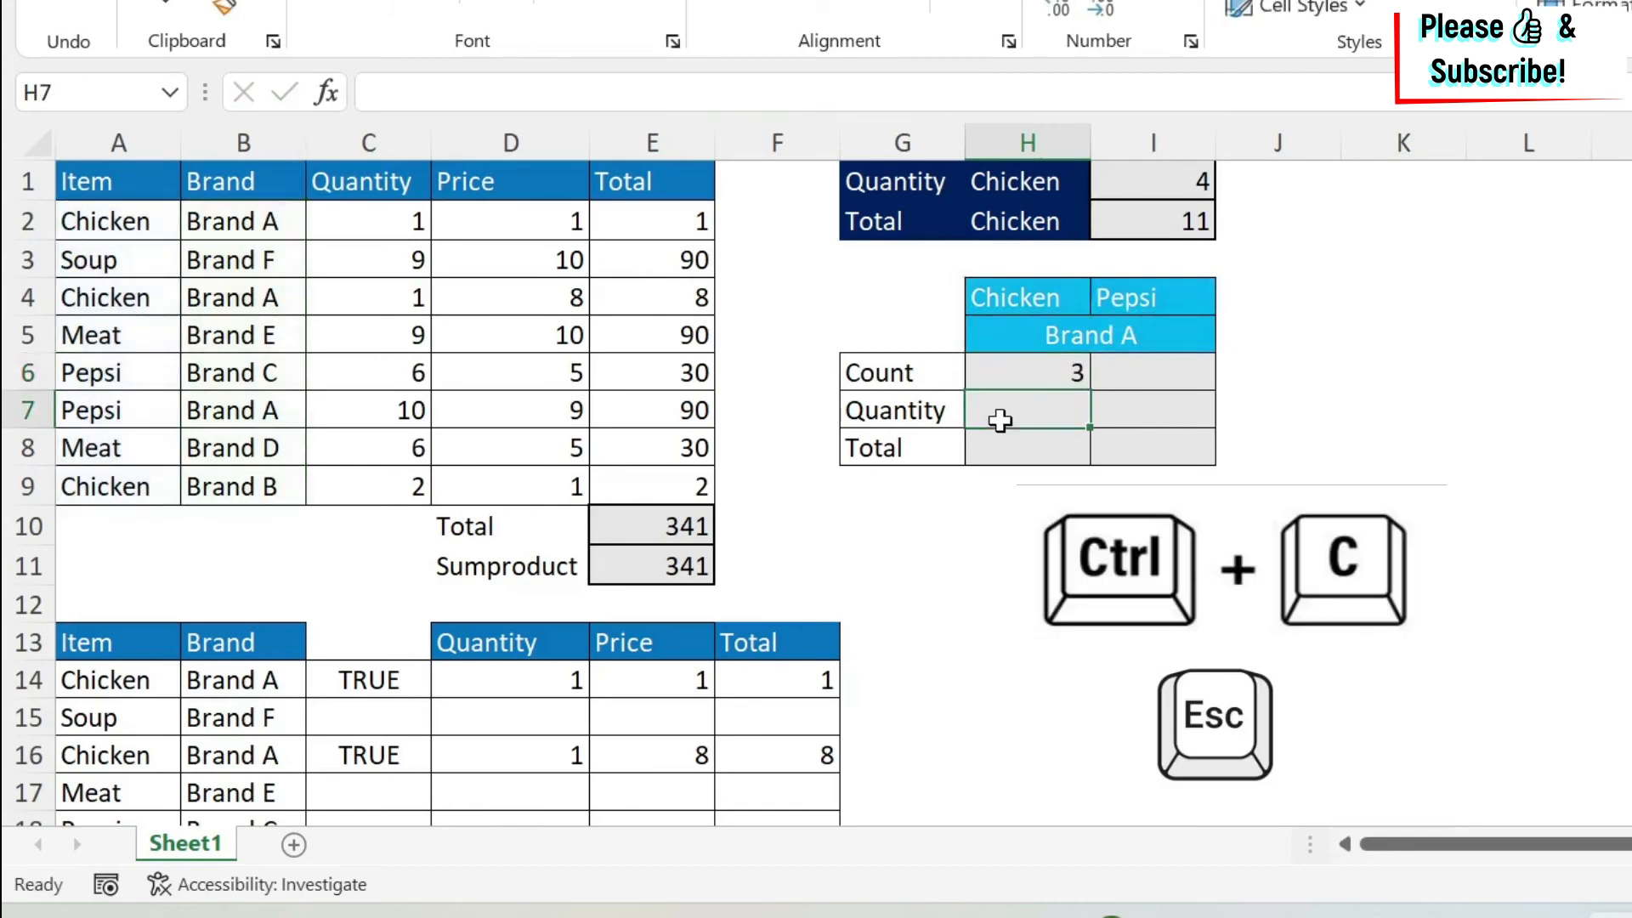
pyautogui.press('F2')
pyautogui.hotkey('ctrl', 'v')
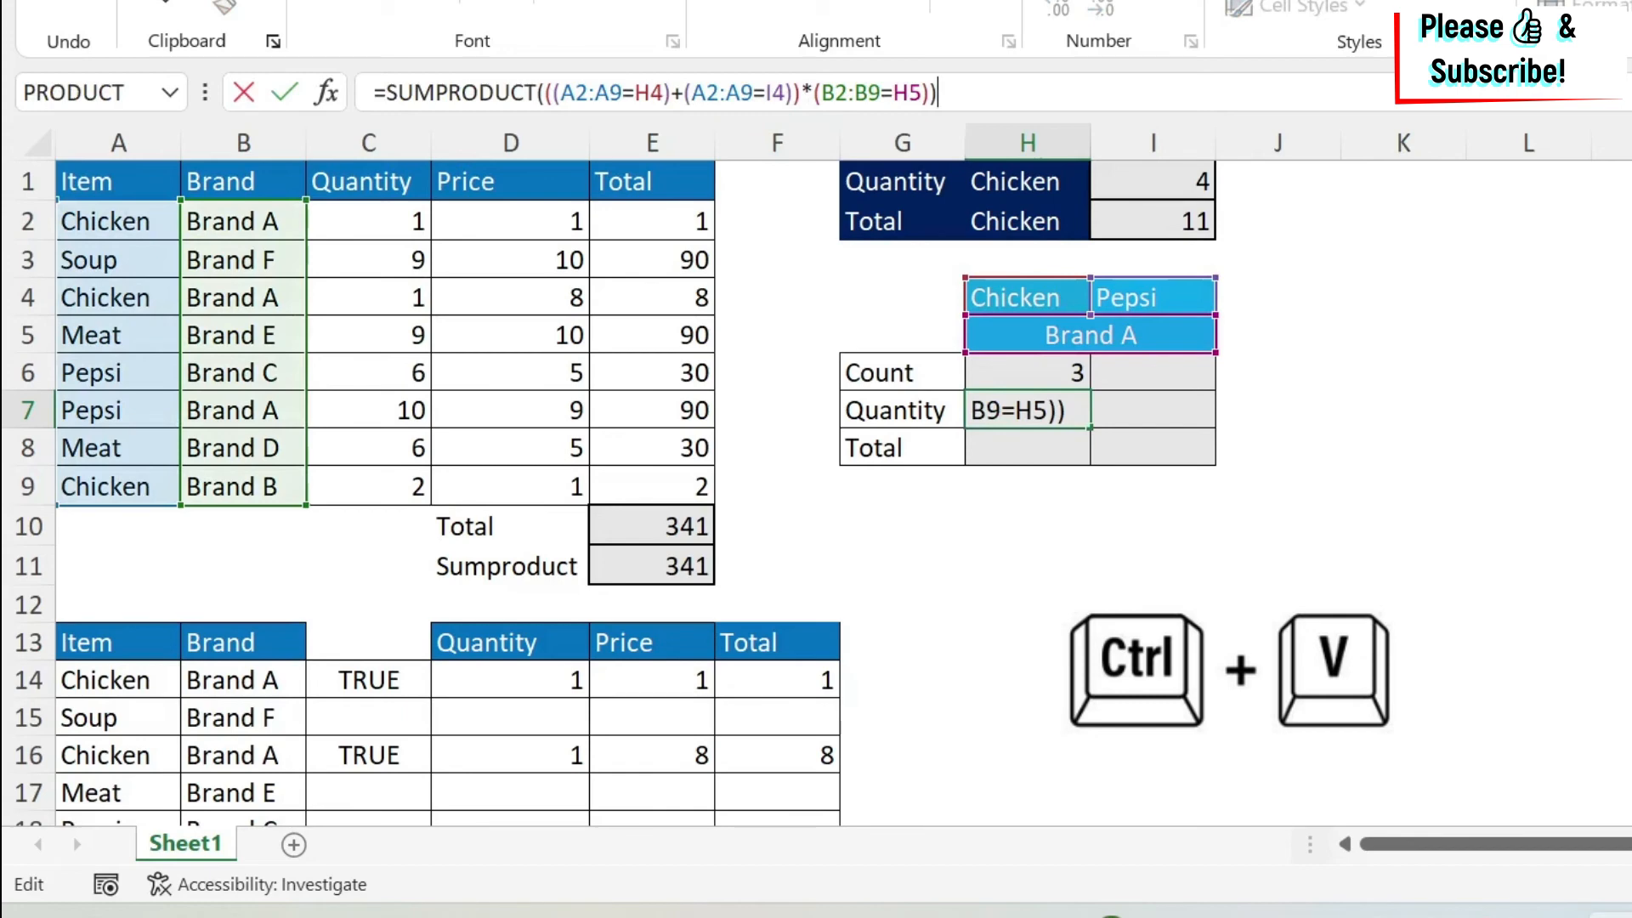
# Multiply H7's conditions by the quantities, giving =SUMPRODUCT(((A2:A9=H4)+(A2:A9=I4))*(B2:B9=H5)*(C2:C9)).
pyautogui.click(930, 93)
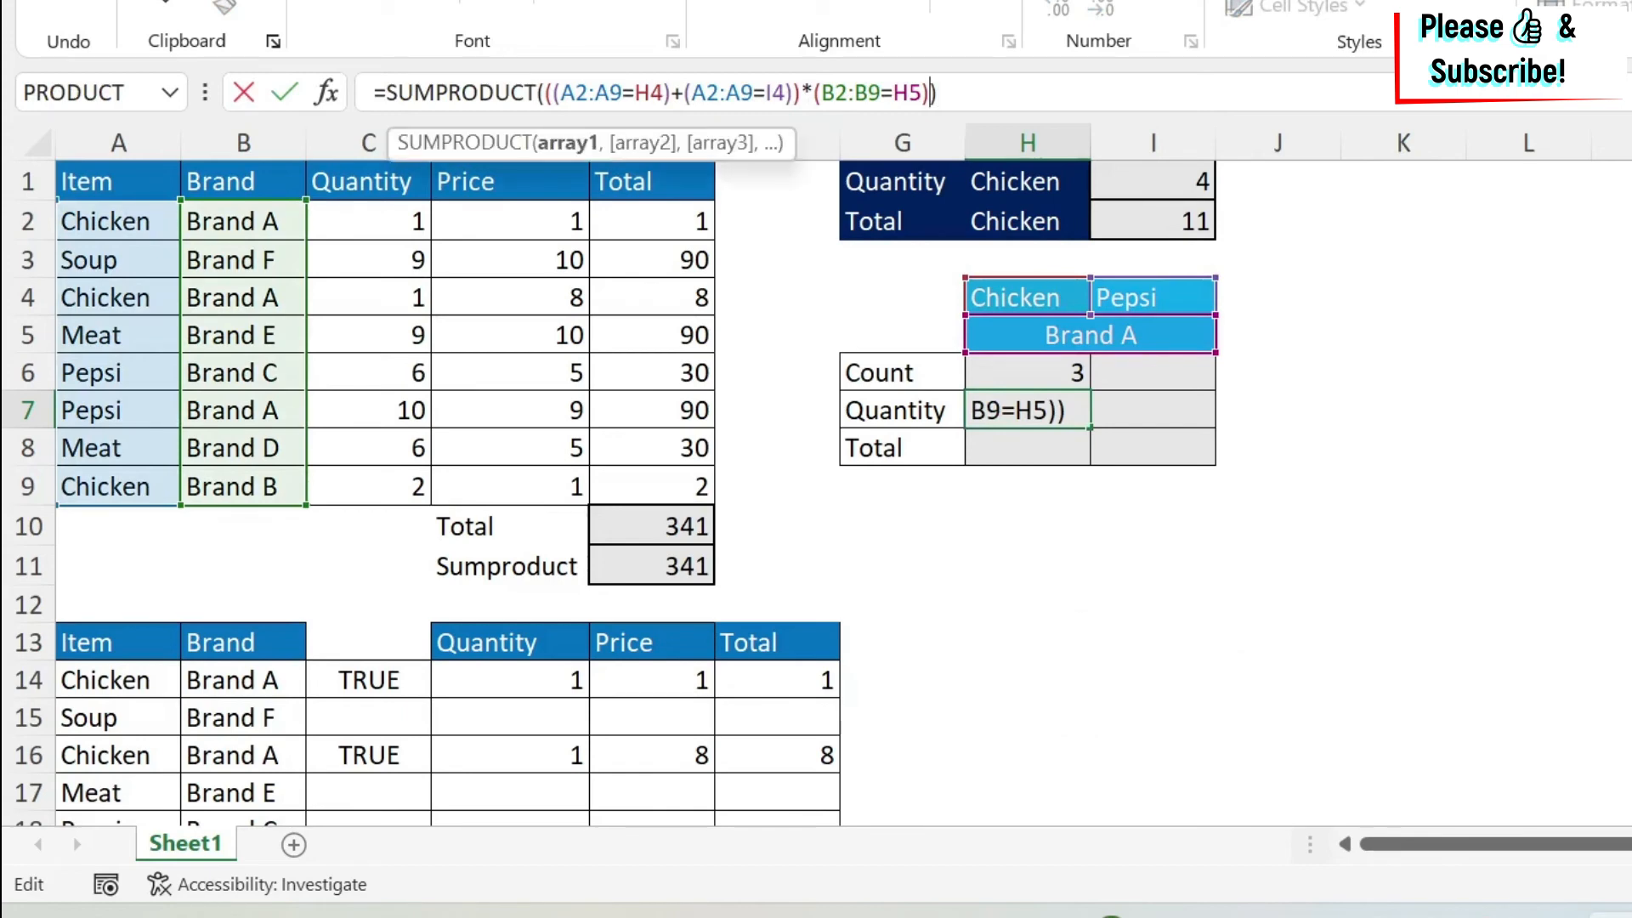
pyautogui.write('*()')
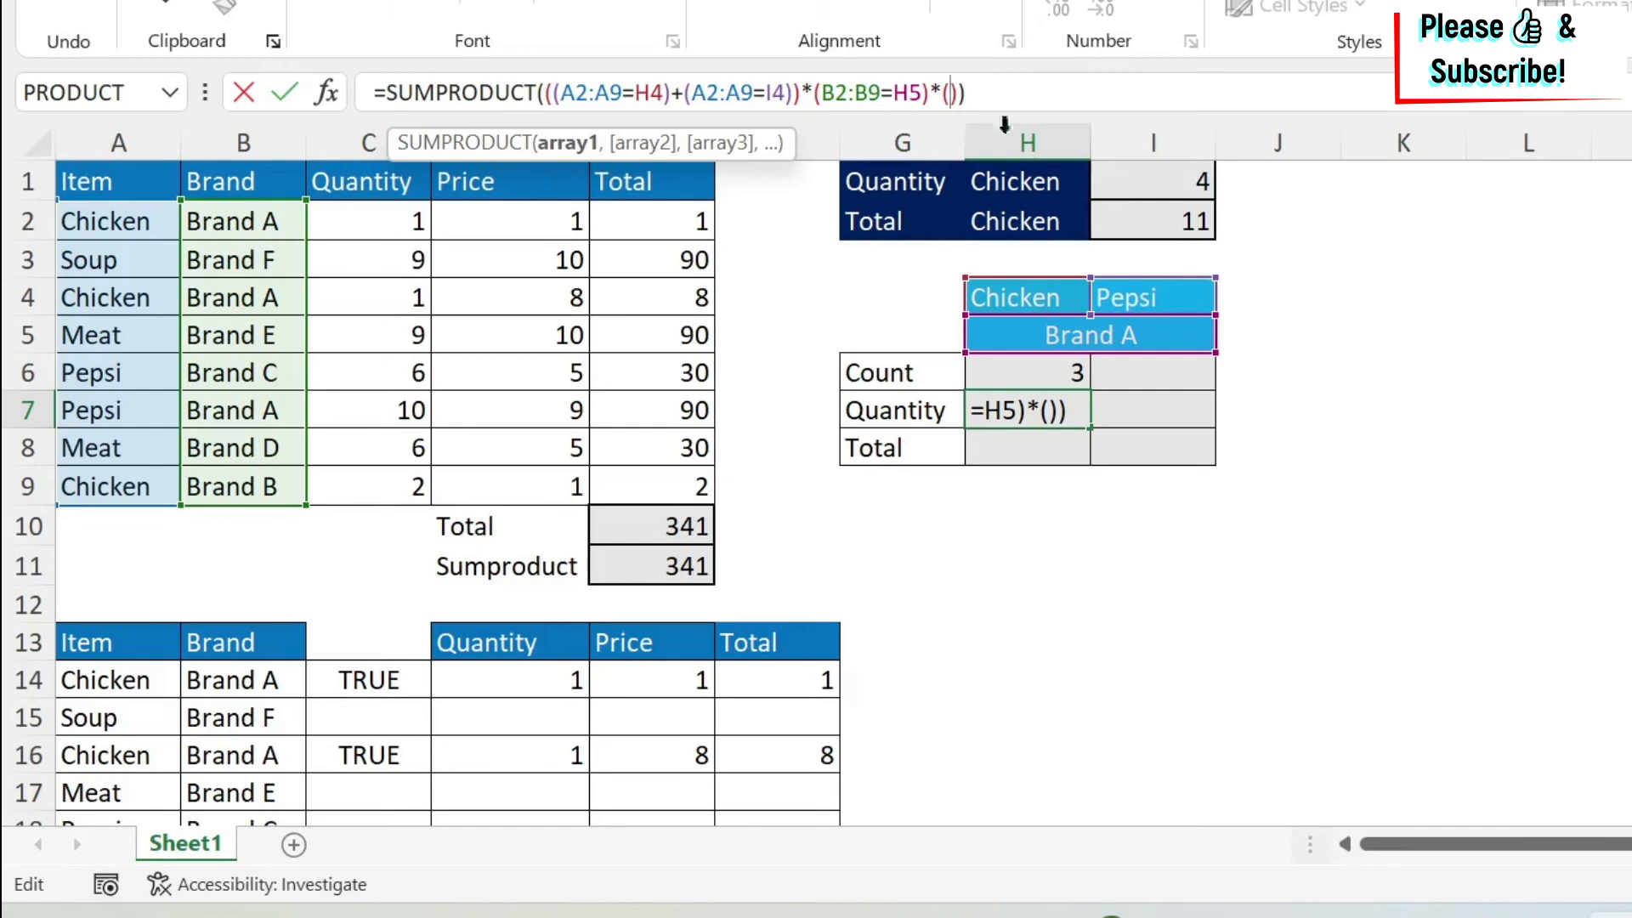
pyautogui.moveTo(386, 222); pyautogui.dragTo(381, 480)
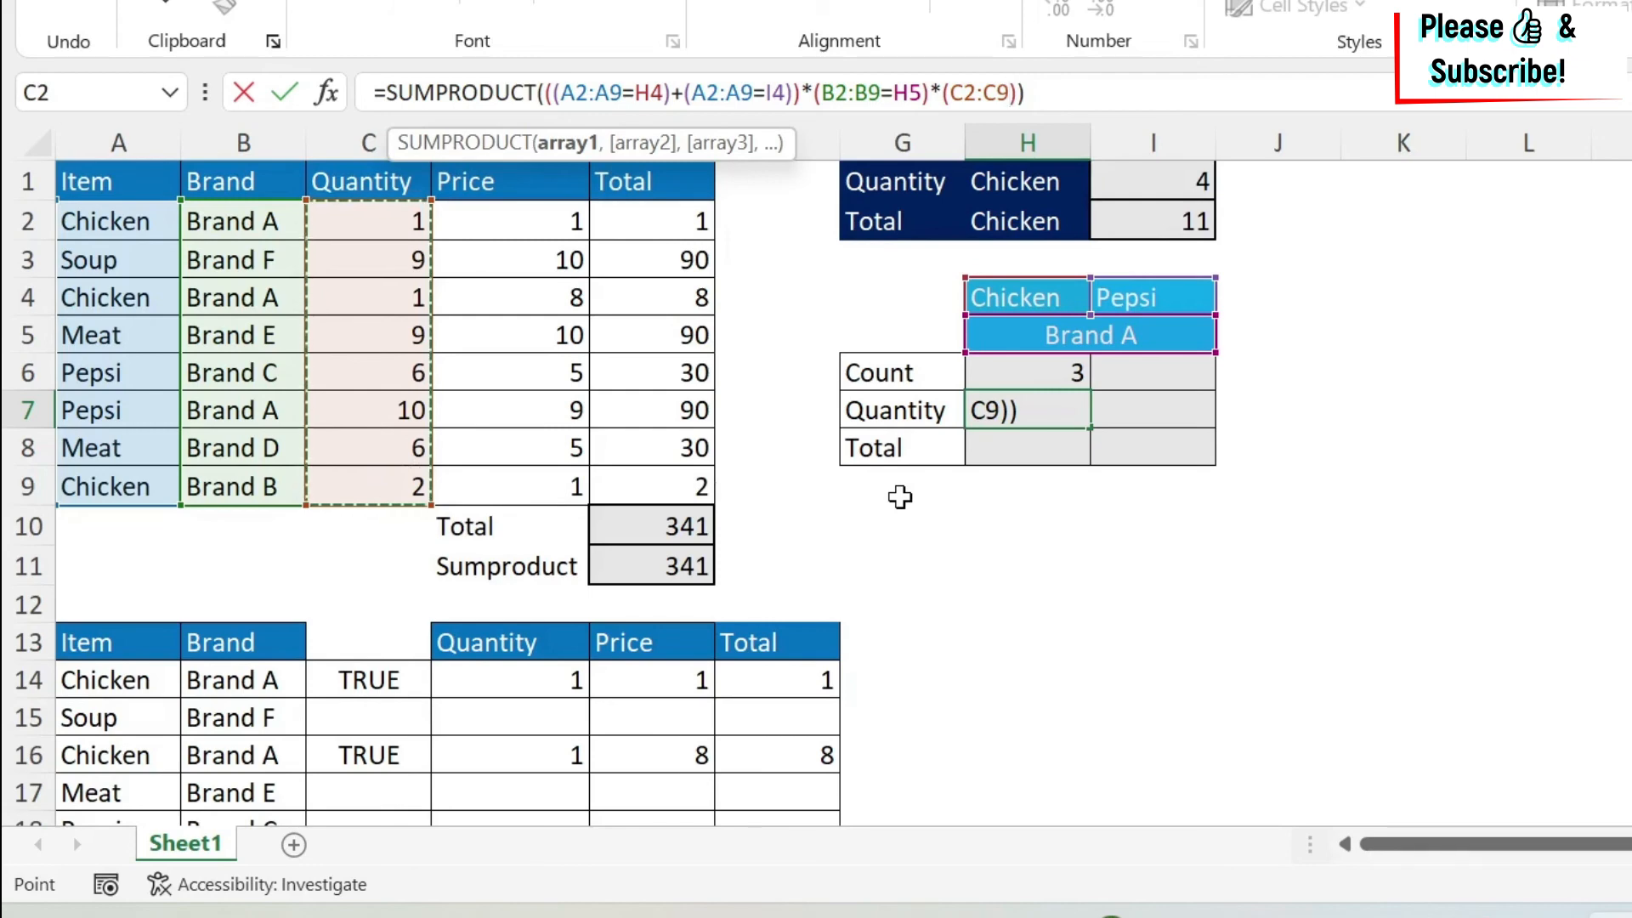
pyautogui.press('Return')
pyautogui.press('Up')
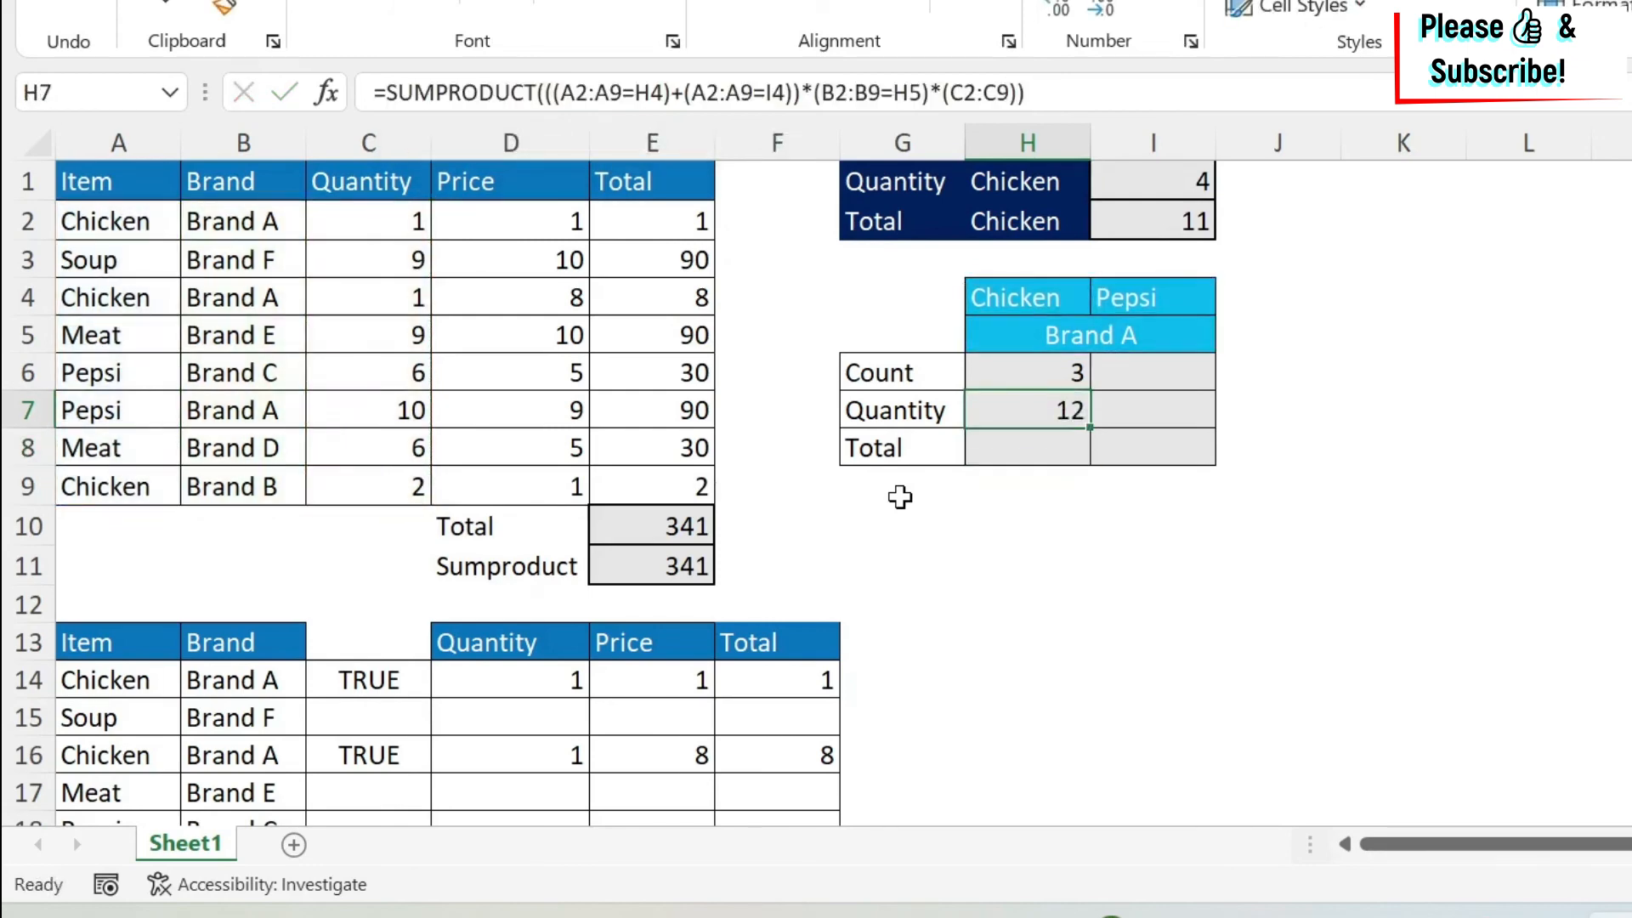
# Select the matching quantities in C2, C4 and C7 to verify the quantity sum in H7.
pyautogui.click(357, 218)
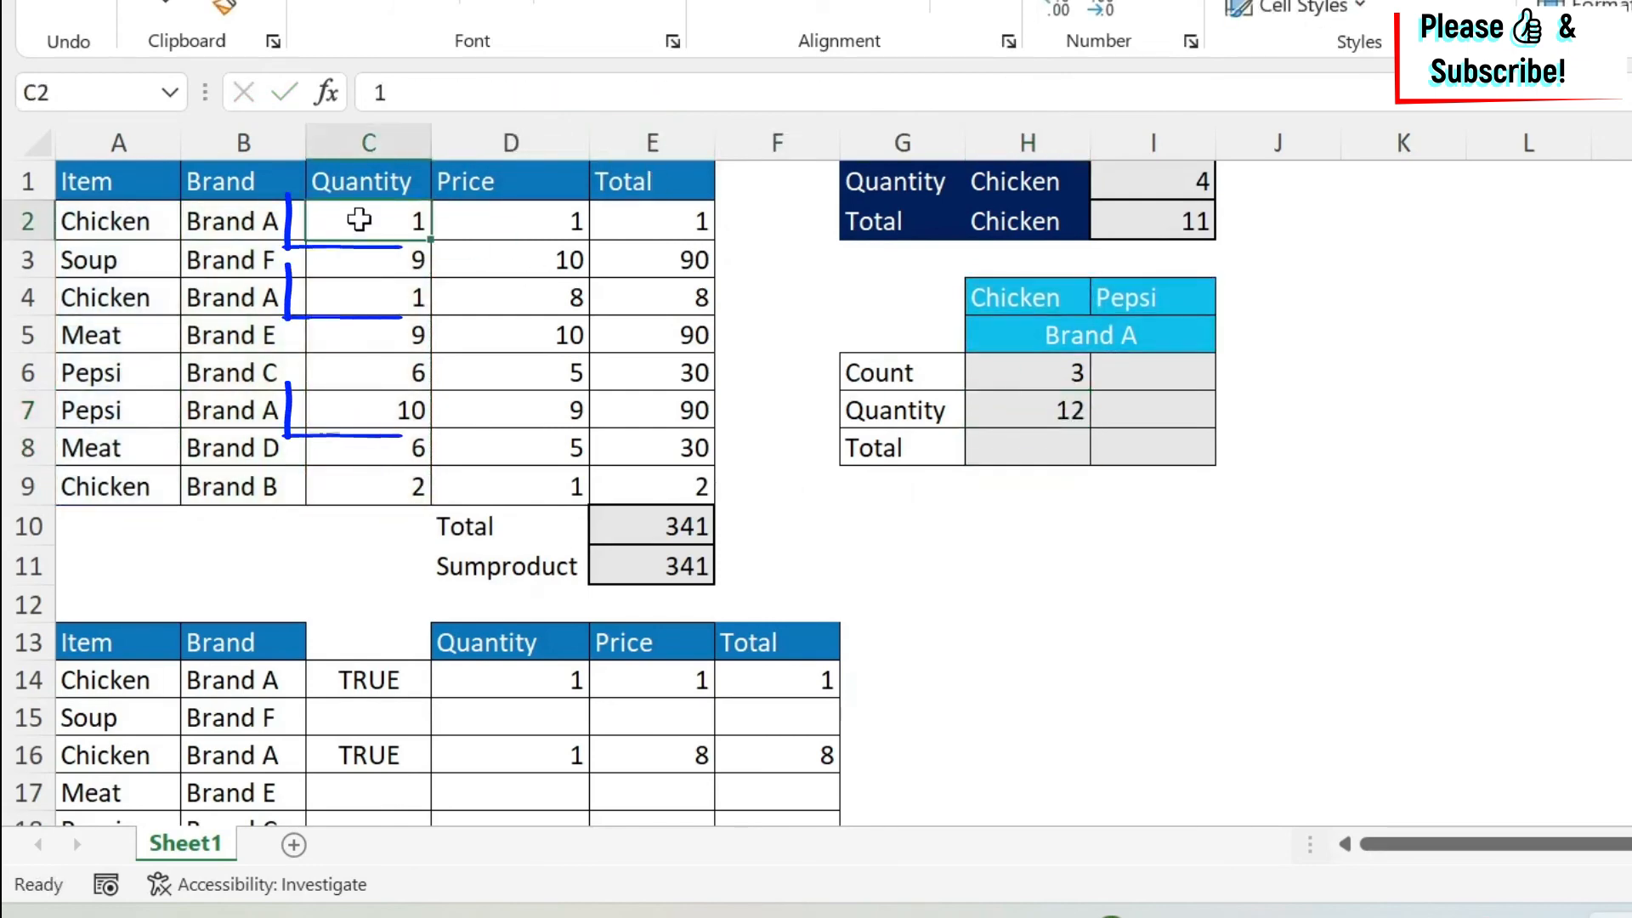
pyautogui.keyDown('ctrl'); pyautogui.click(364, 303); pyautogui.keyUp('ctrl')
pyautogui.keyDown('ctrl'); pyautogui.click(379, 410); pyautogui.keyUp('ctrl')
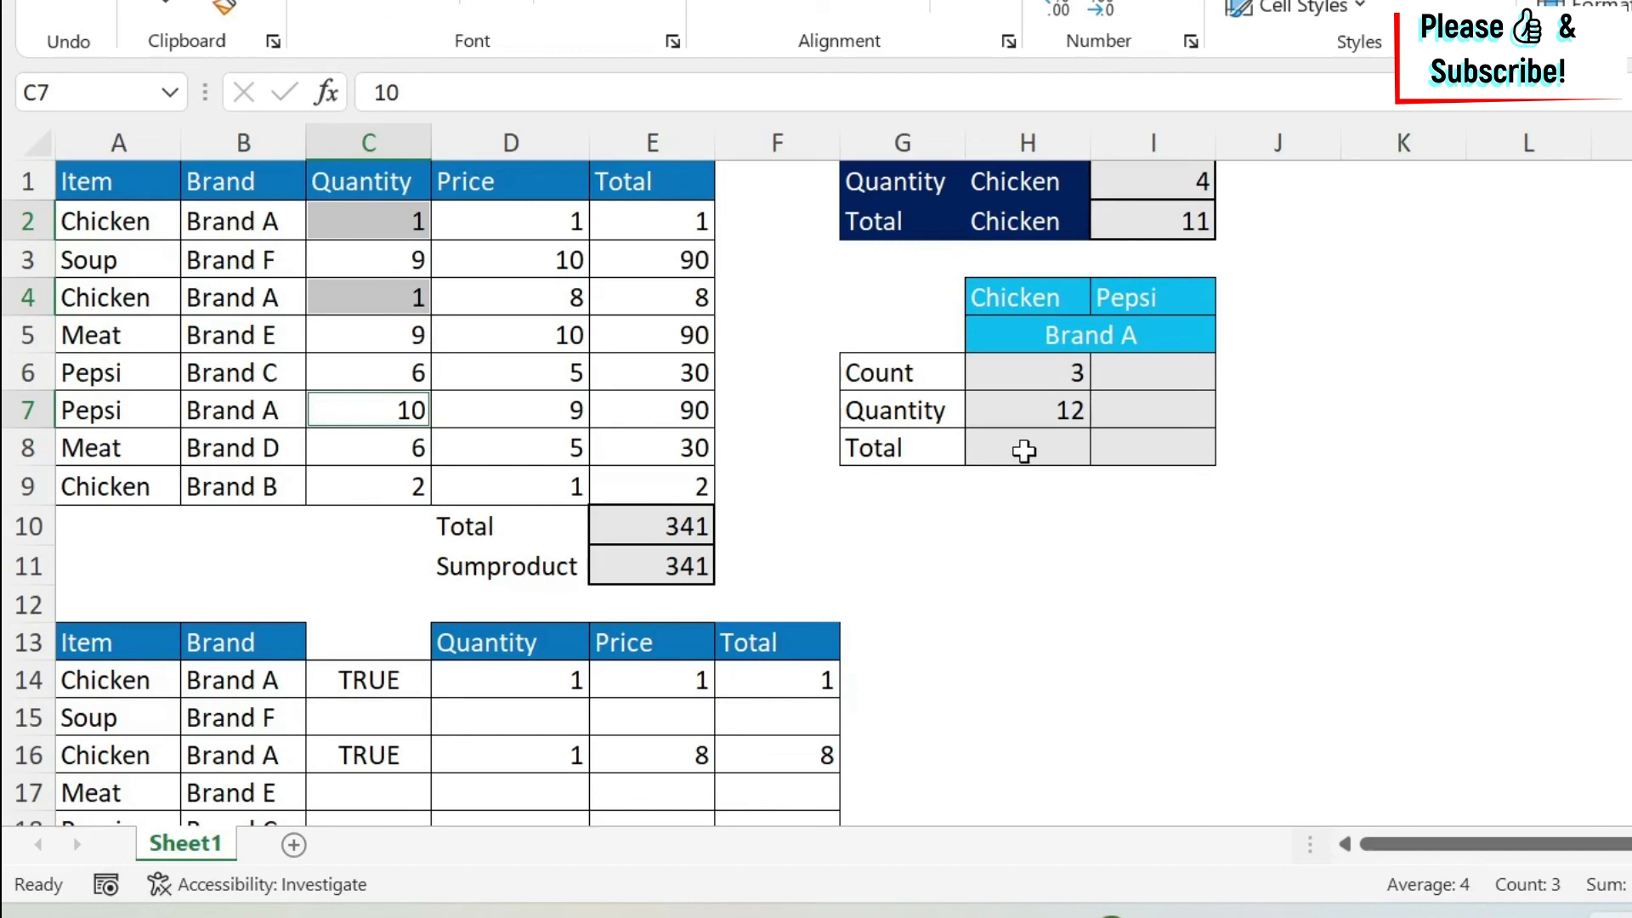
# Copy the text of the quantity formula in H7 into the Total cell H8, keeping its references the same.
pyautogui.click(1027, 448)
pyautogui.click(1014, 401)
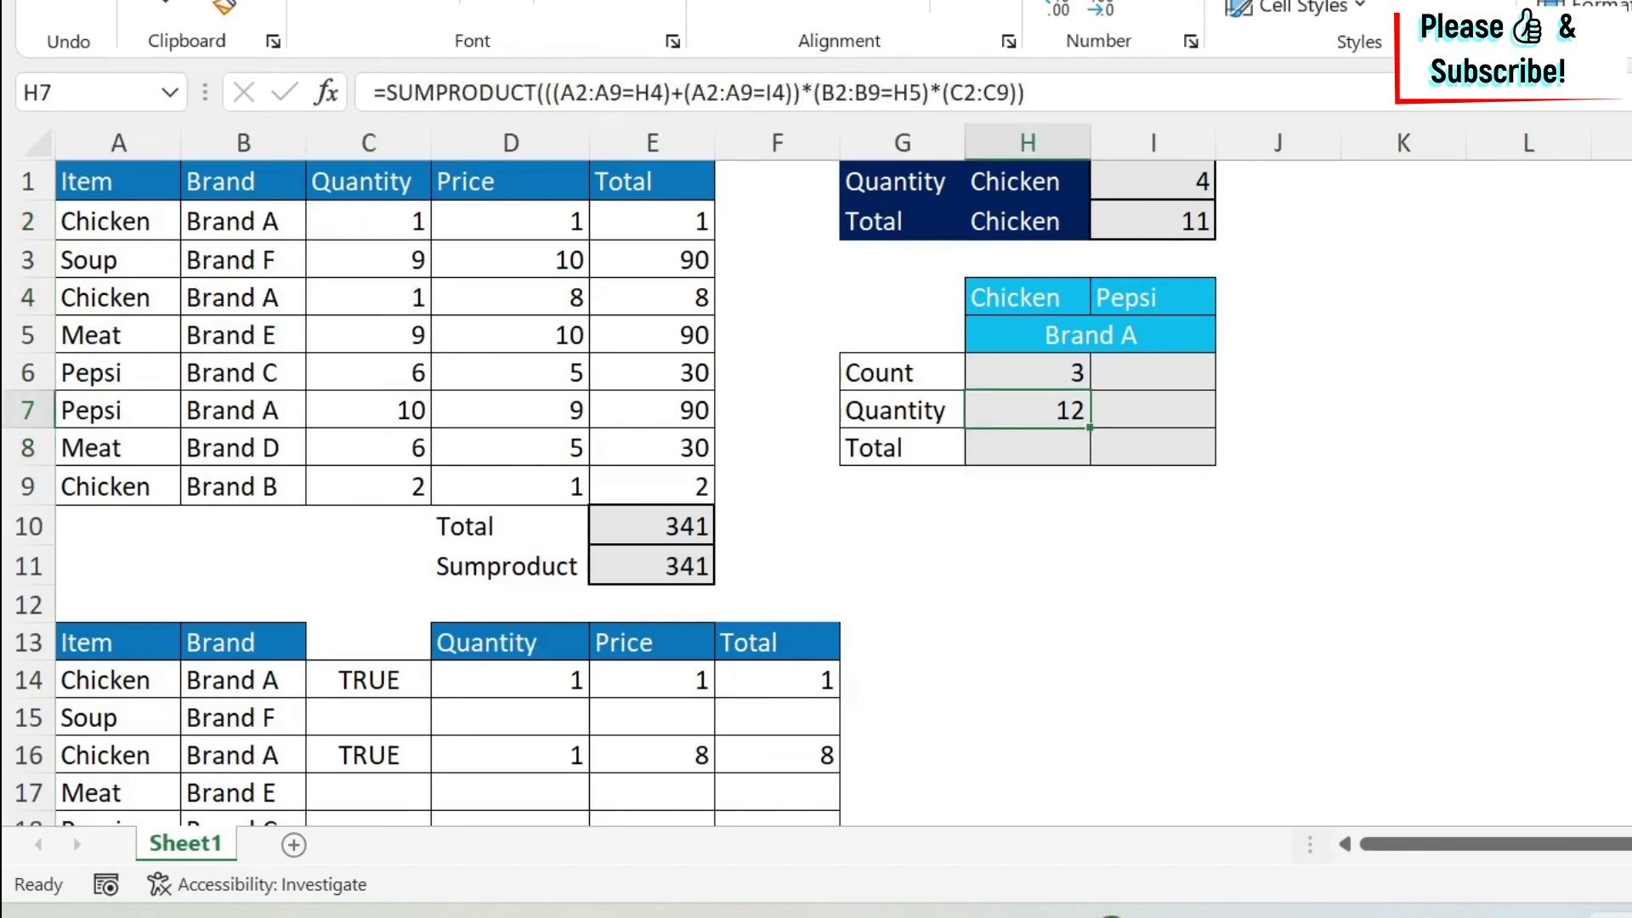
pyautogui.moveTo(1027, 92); pyautogui.dragTo(374, 93)
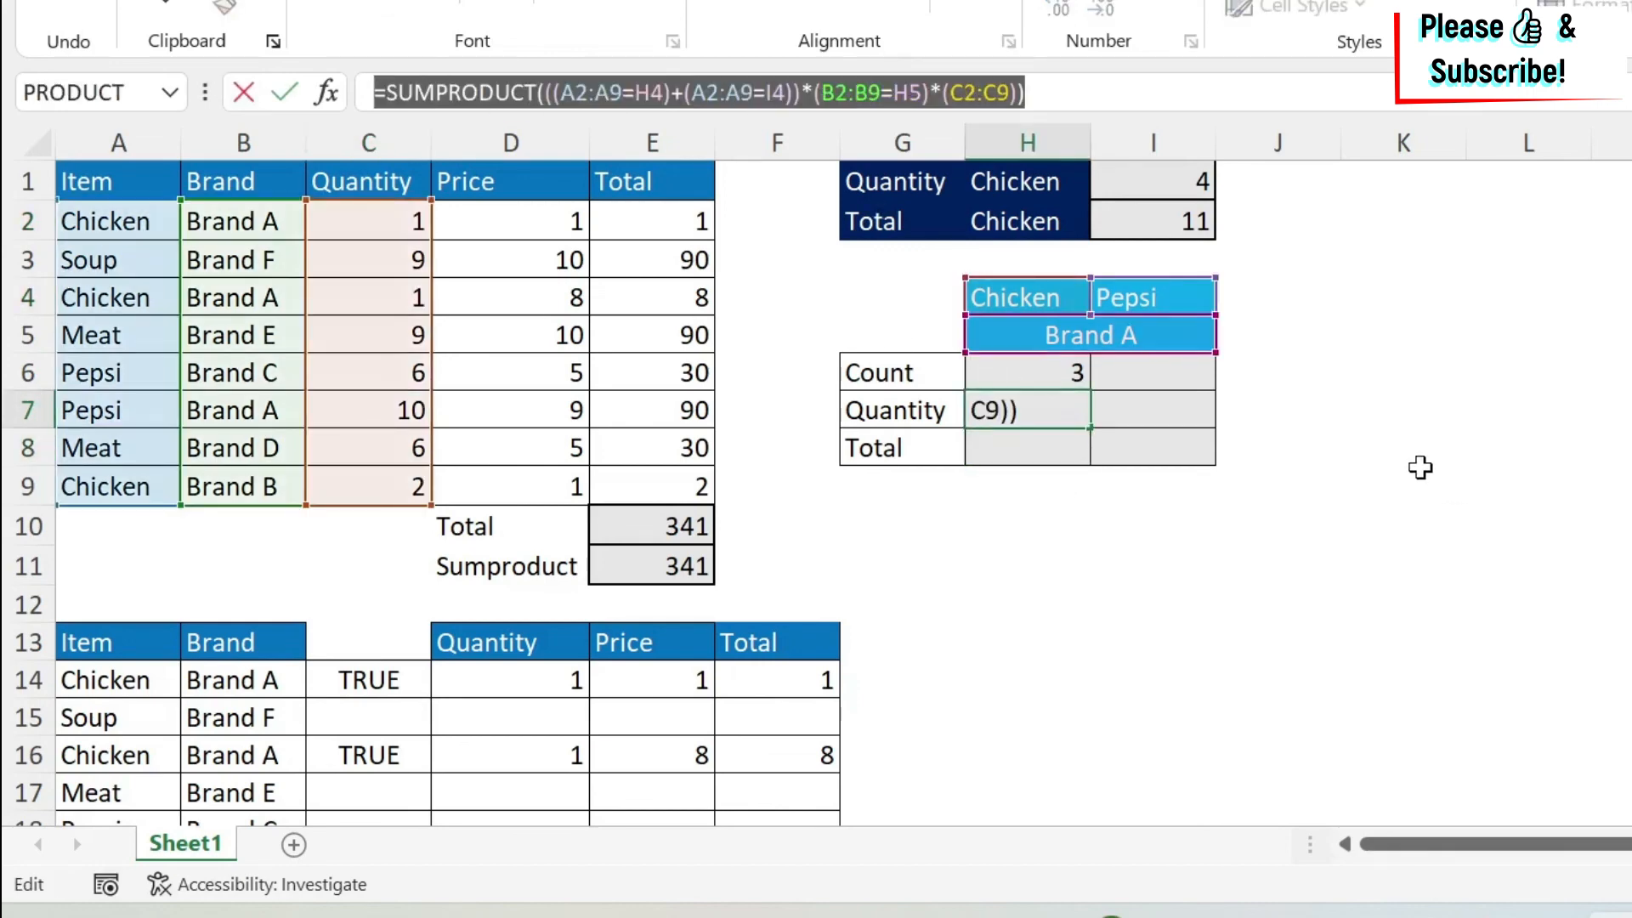
pyautogui.hotkey('ctrl', 'c')
pyautogui.press('Escape')
pyautogui.click(1024, 446)
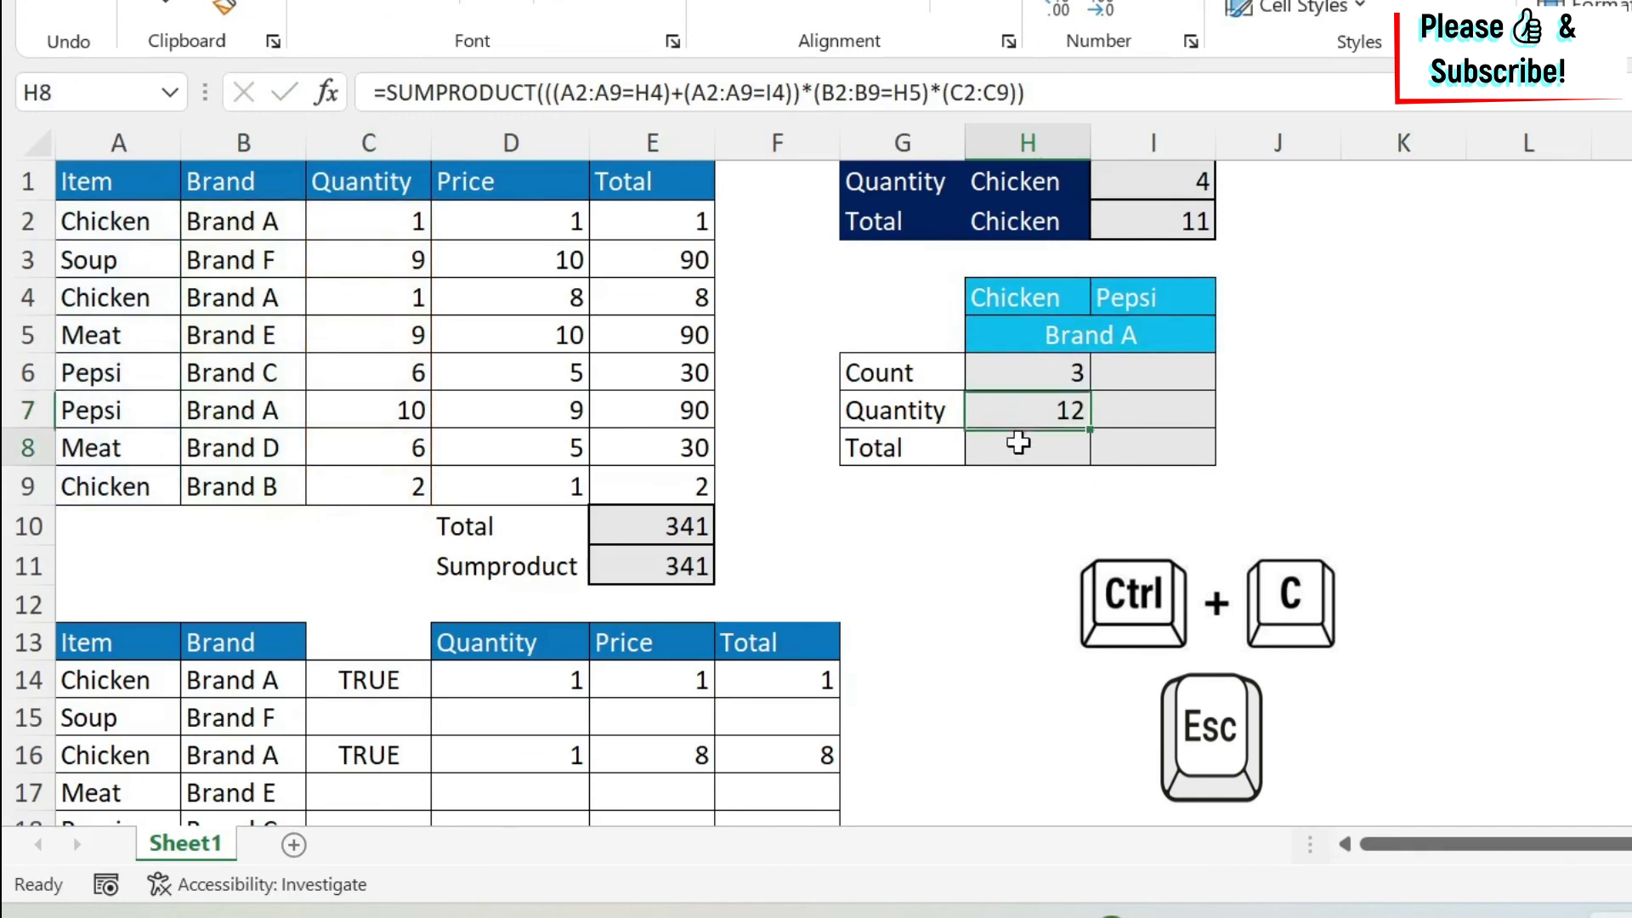
pyautogui.hotkey('ctrl', 'v')
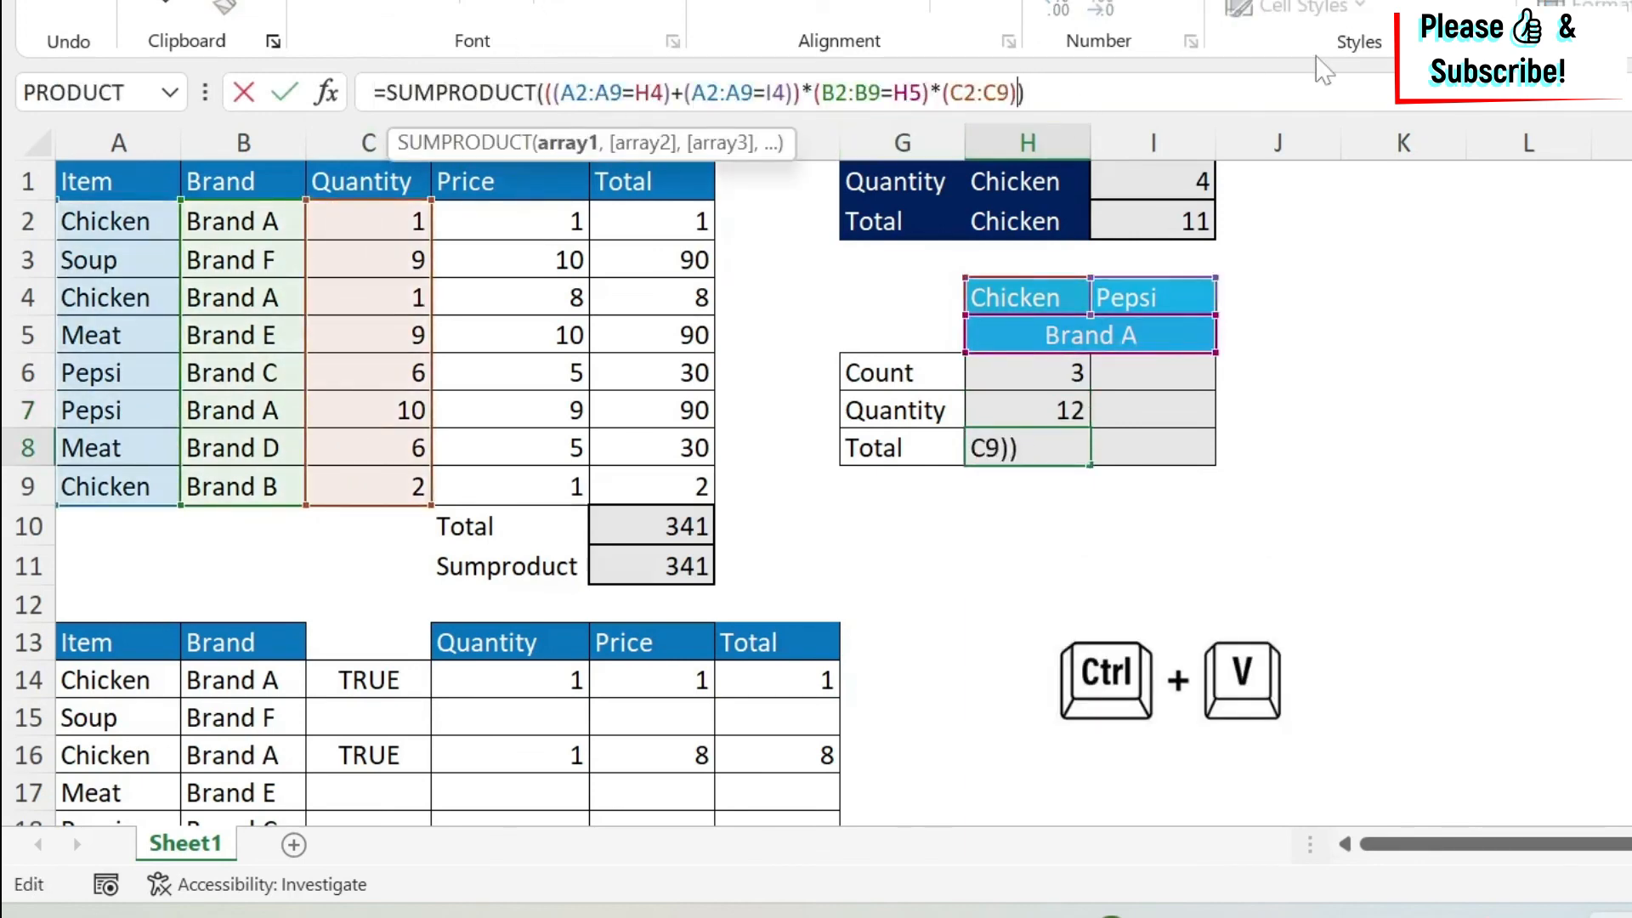
# Extend H8's SUMPRODUCT formula by multiplying the quantities in C2:C9 by the prices in D2:D9.
pyautogui.write('*')
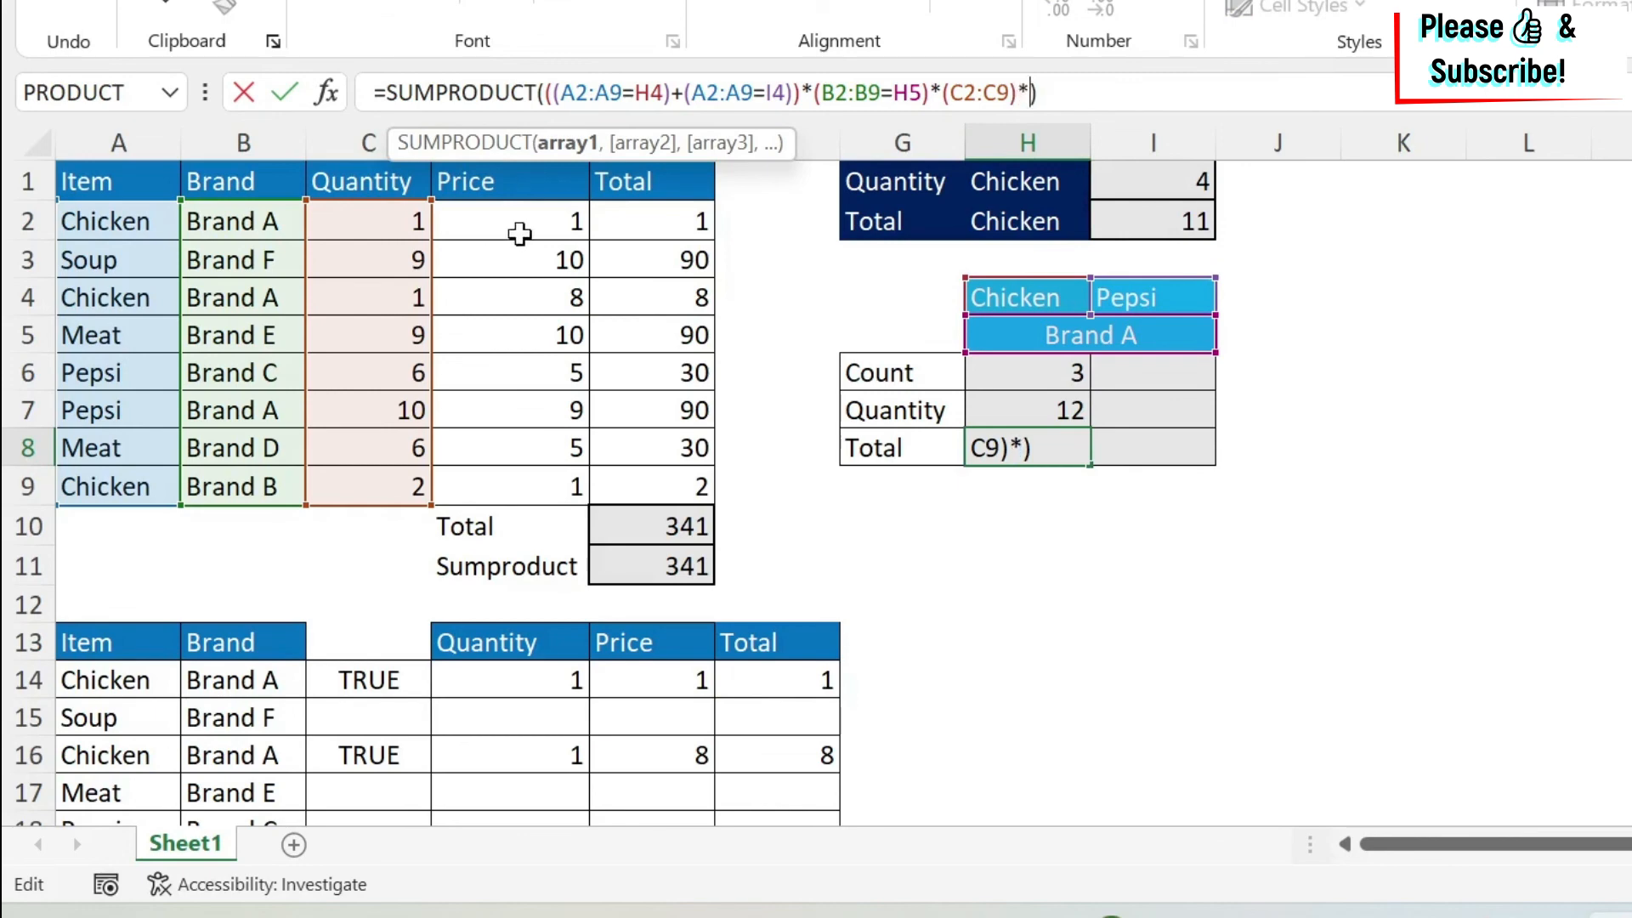
pyautogui.moveTo(535, 221); pyautogui.dragTo(539, 481)
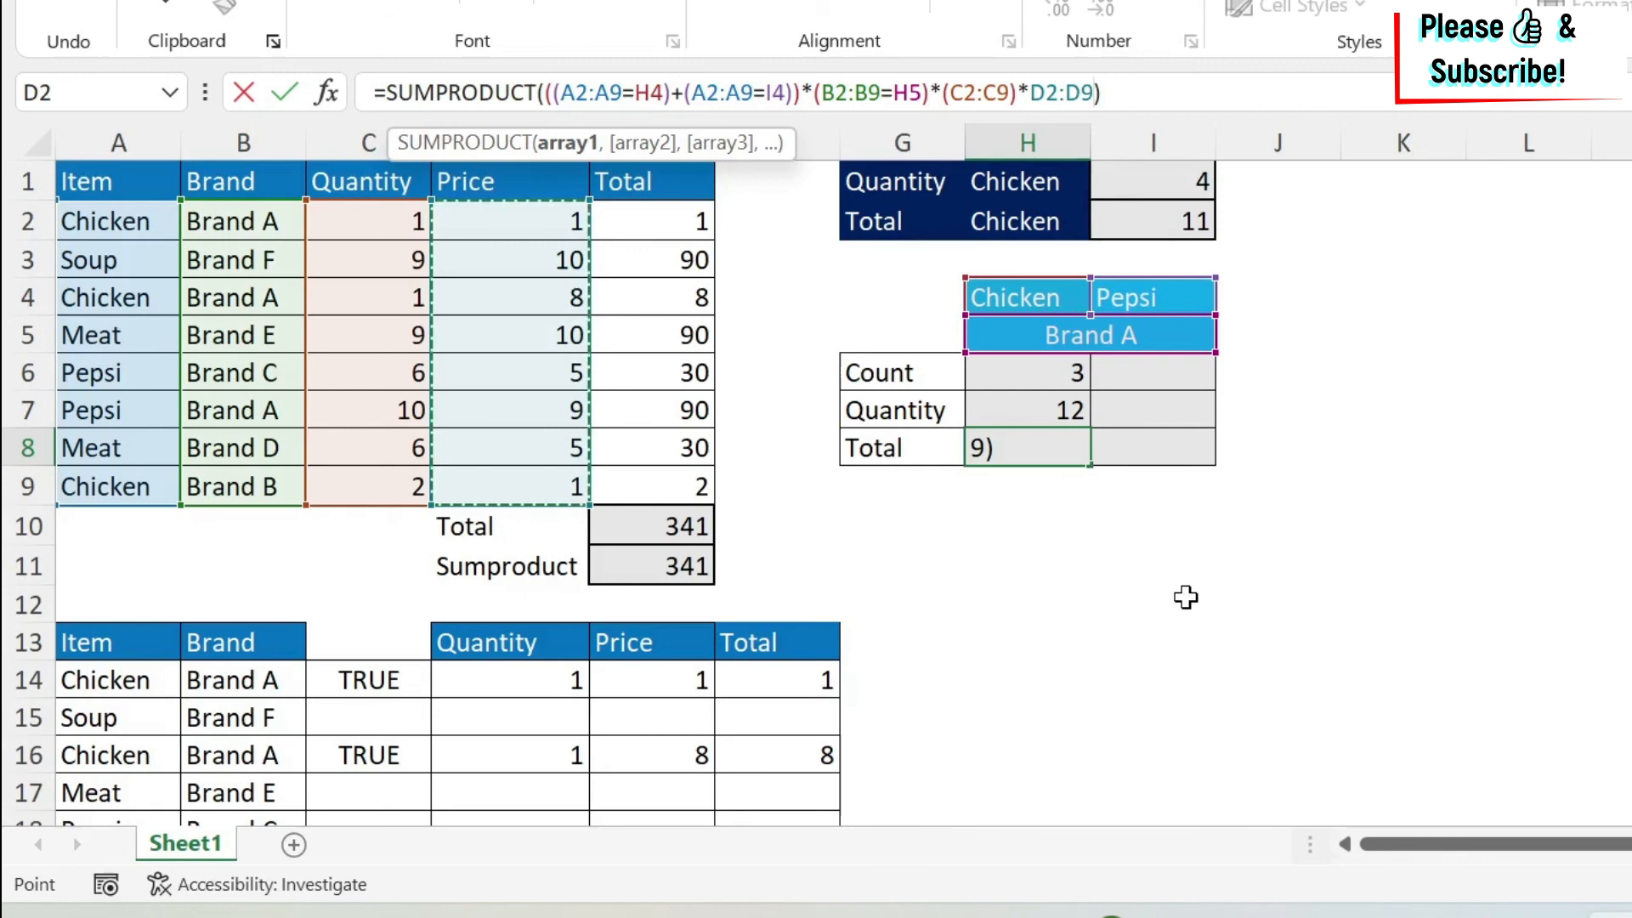
pyautogui.write(')')
pyautogui.press('Return')
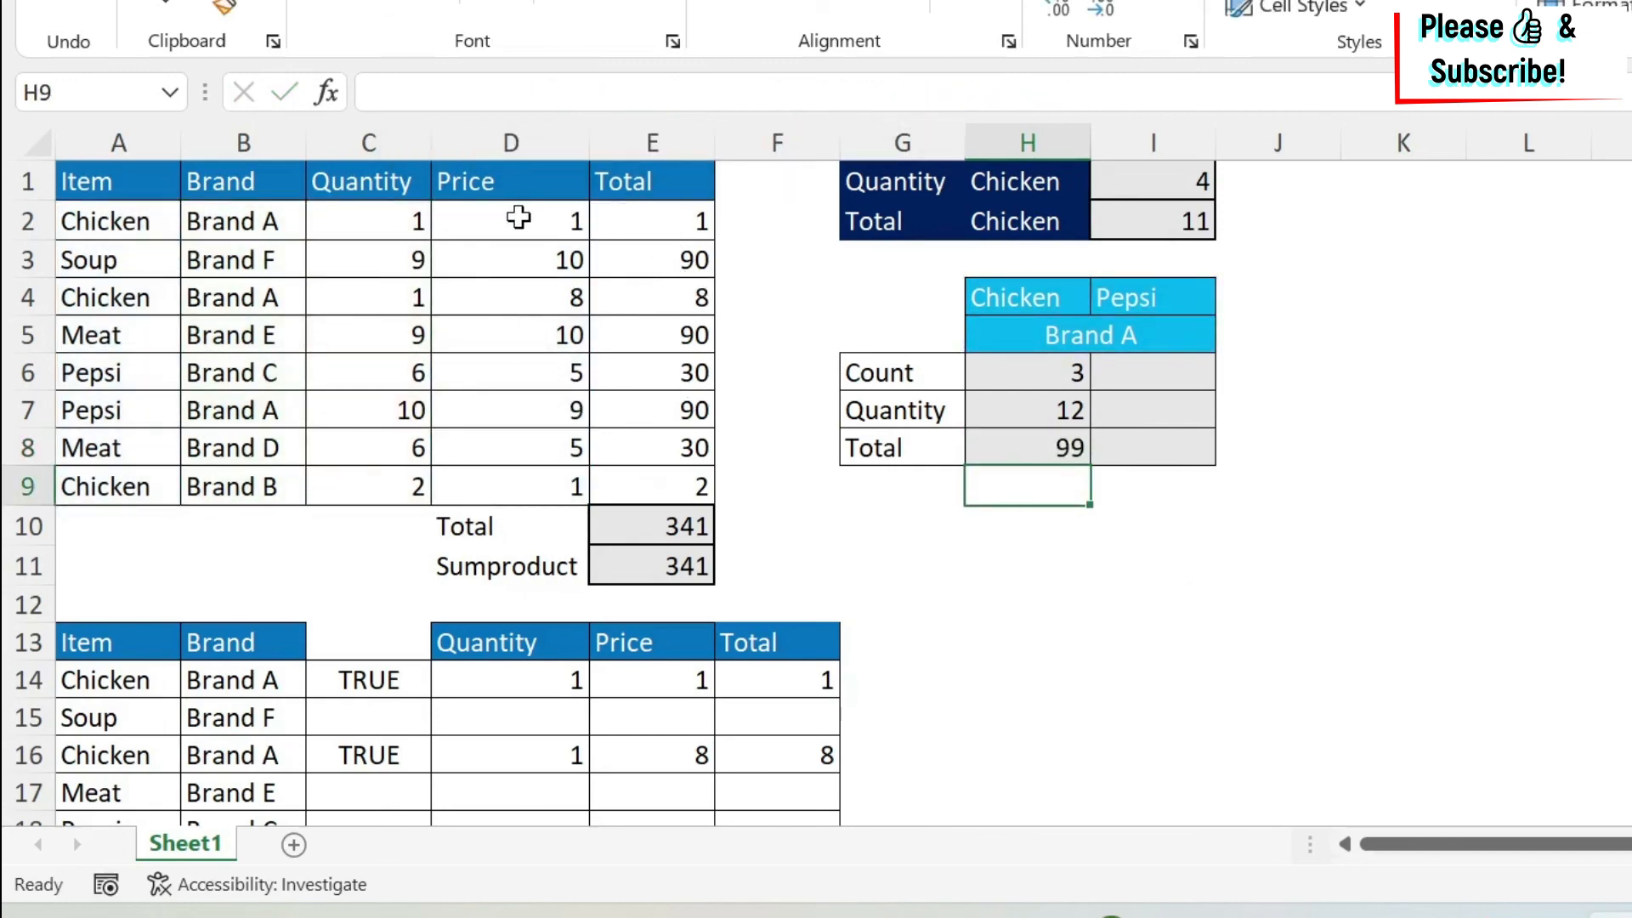
# Select the matching row totals in E2, E4 and E7 to verify the total in H8.
pyautogui.click(652, 209)
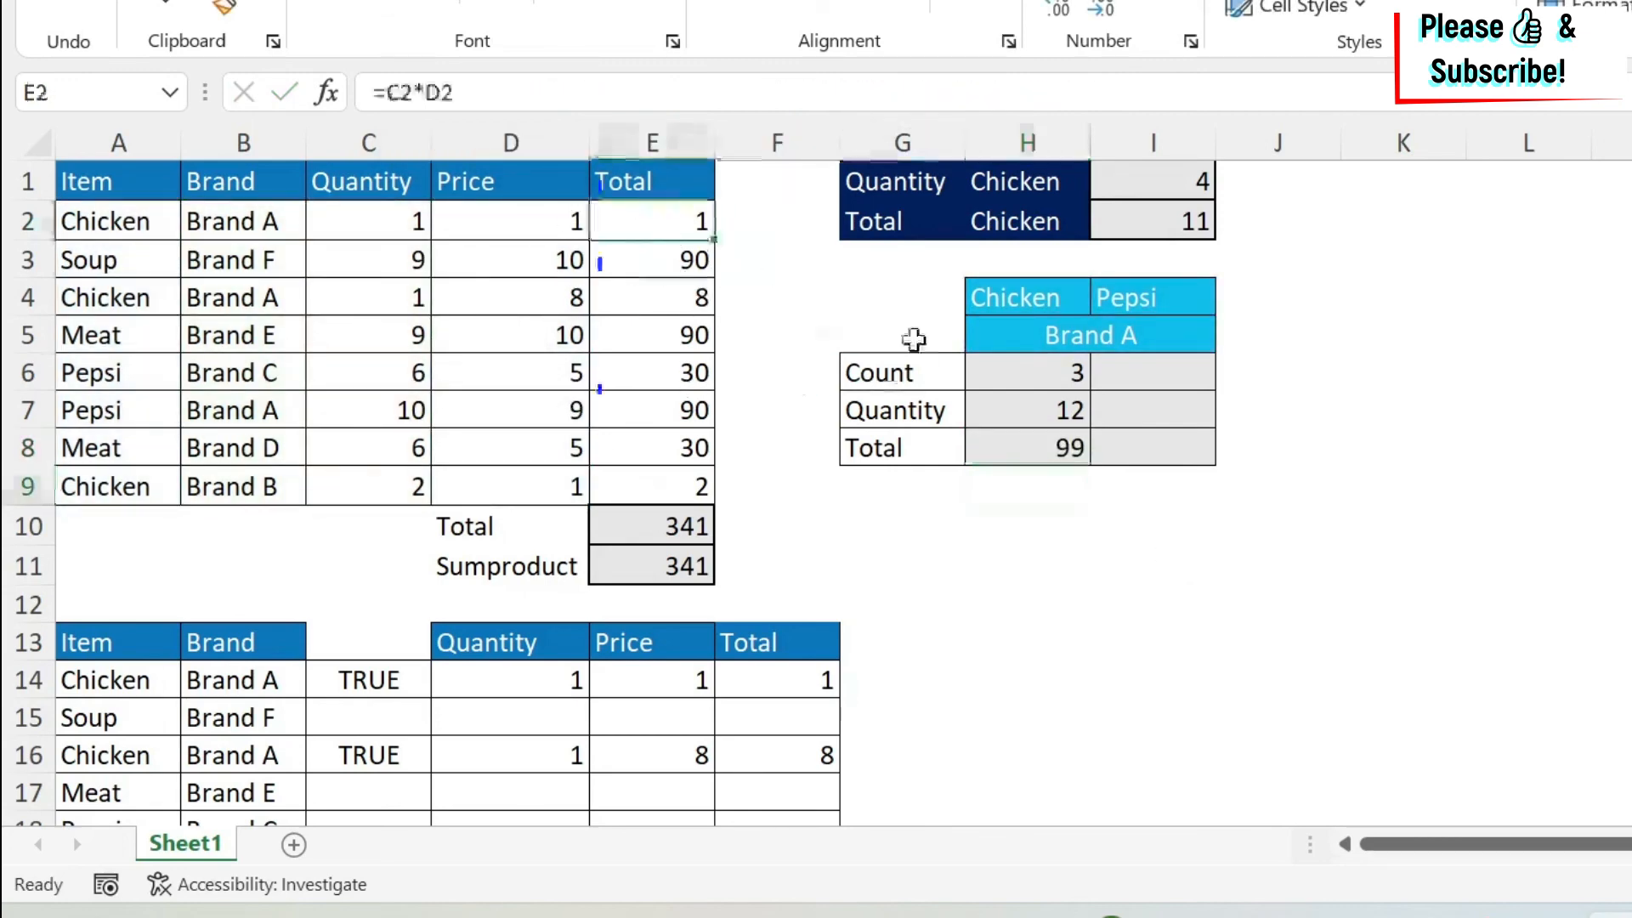
pyautogui.keyDown('ctrl'); pyautogui.click(659, 295); pyautogui.keyUp('ctrl')
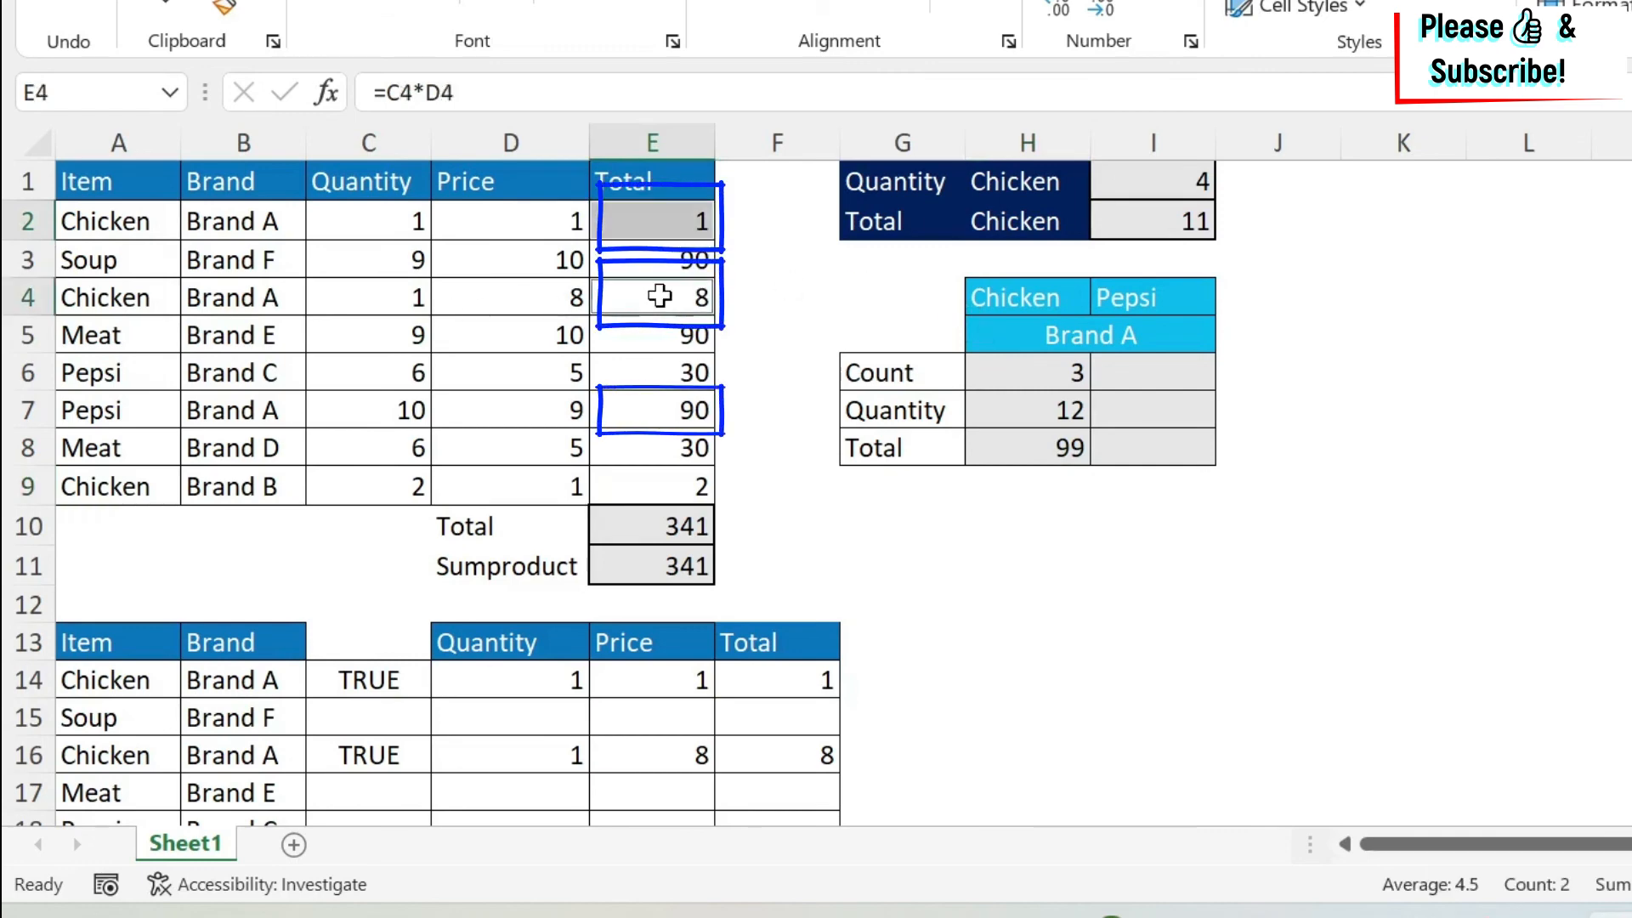
pyautogui.keyDown('ctrl'); pyautogui.click(635, 418); pyautogui.keyUp('ctrl')
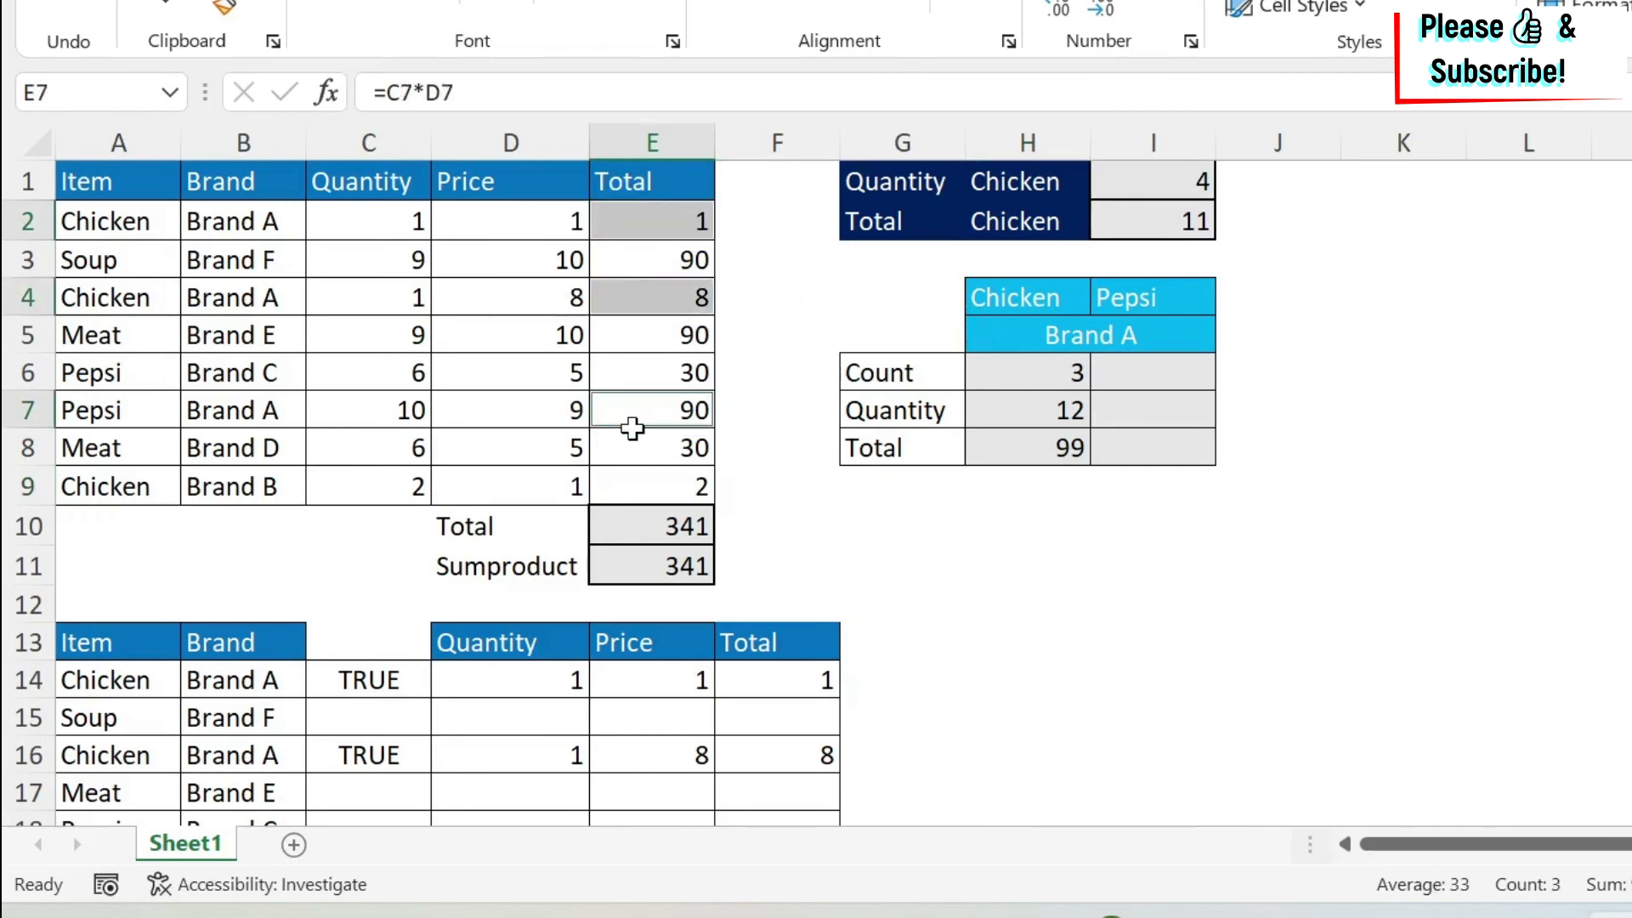